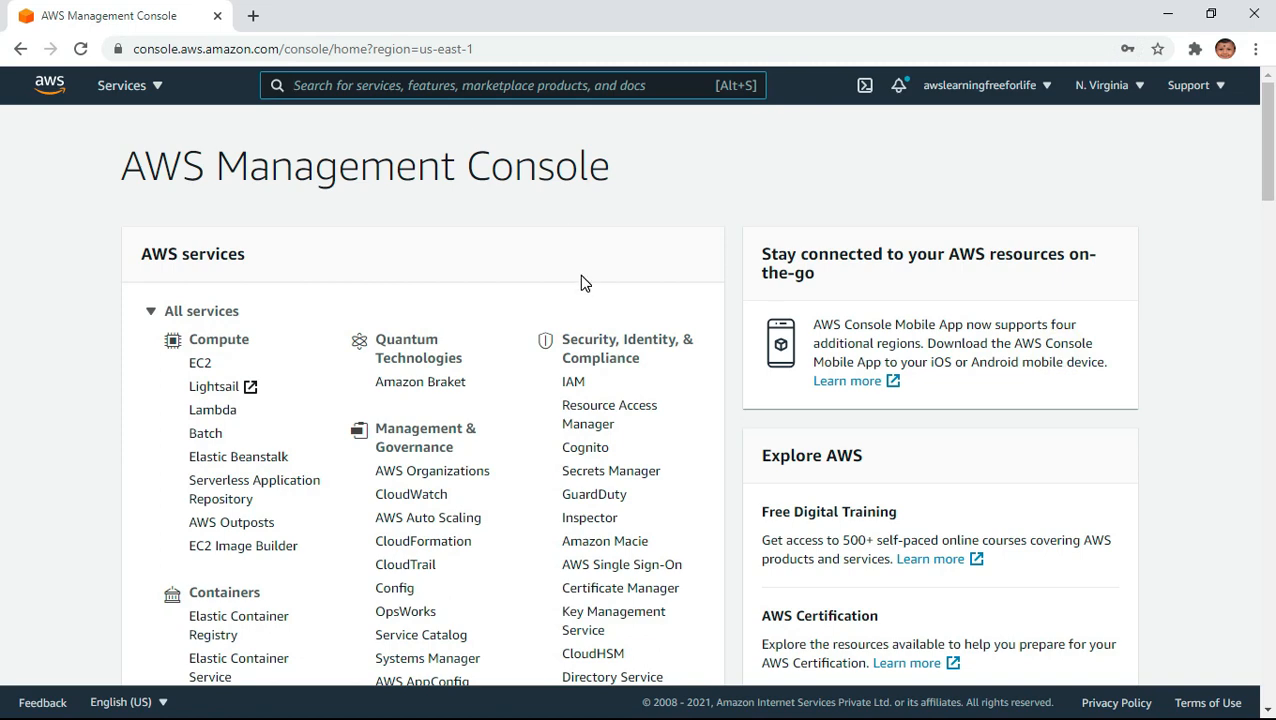
- Open the IAM users list and start adding a user named tests3user
text(IAM)
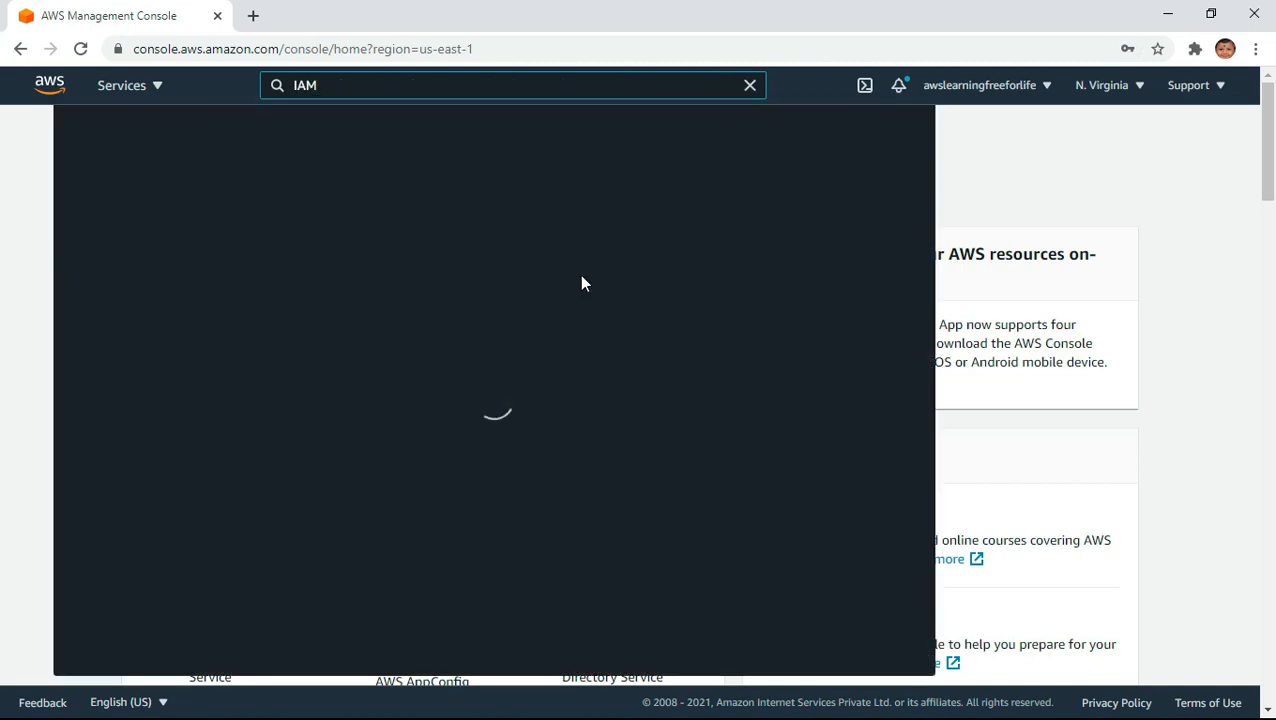
click(352, 236)
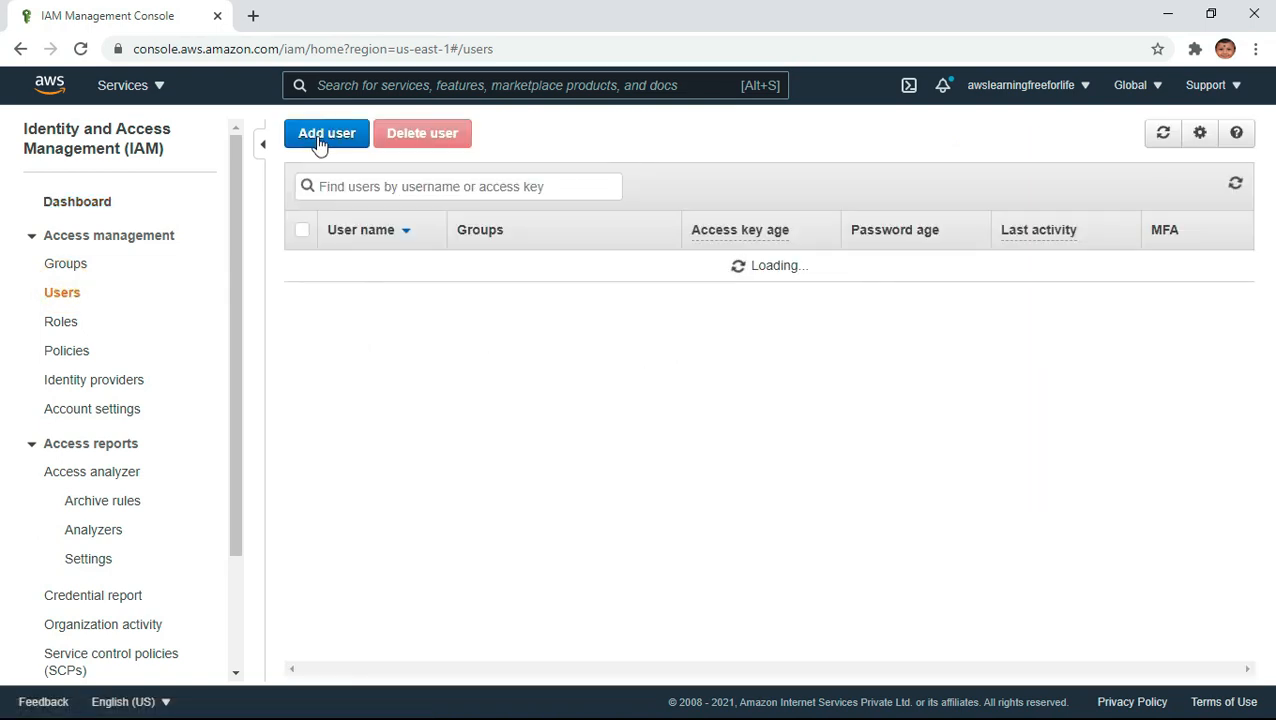
click(322, 138)
click(447, 277)
text(tests3user)
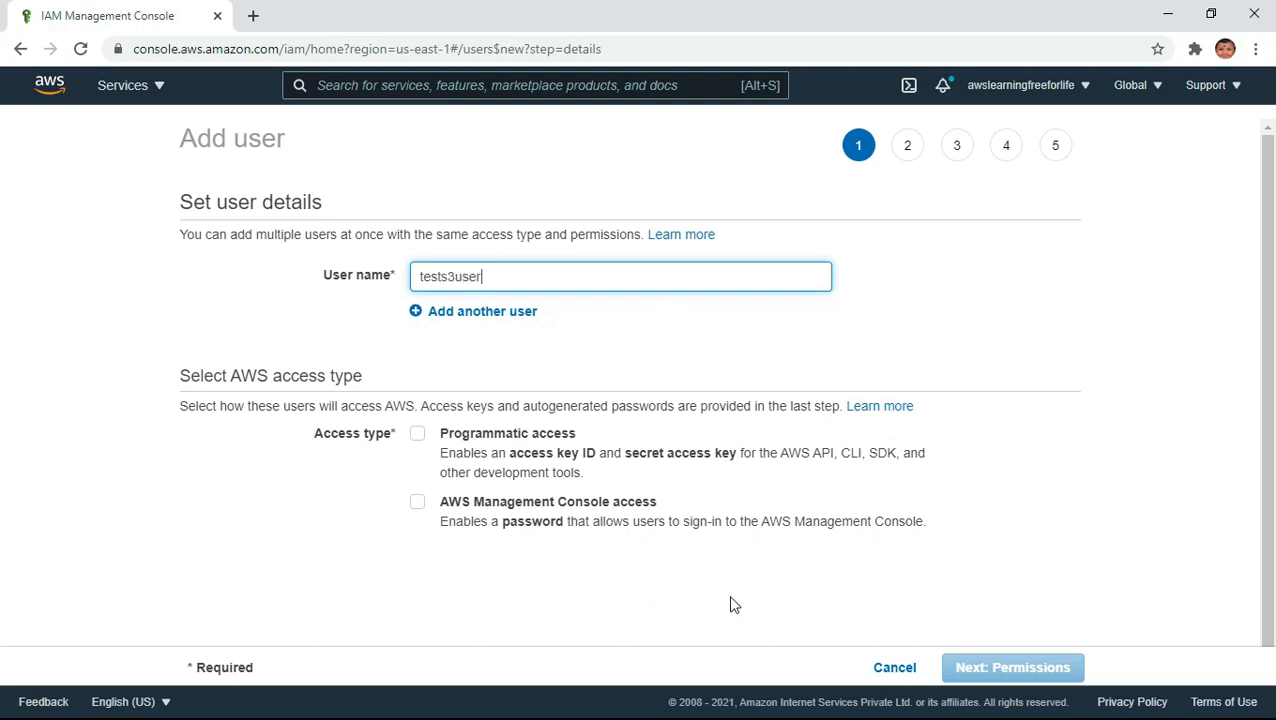
- Give the new user AWS Management Console access only, leaving programmatic access off
click(418, 436)
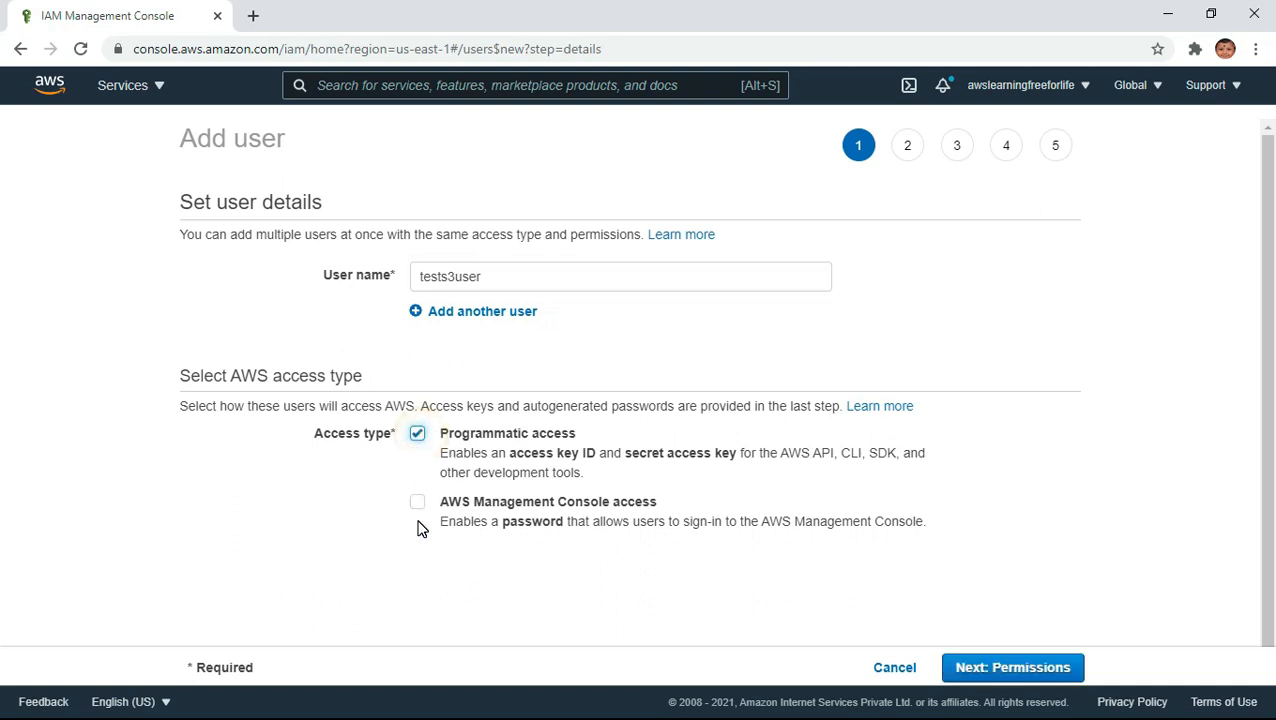
click(417, 434)
click(418, 502)
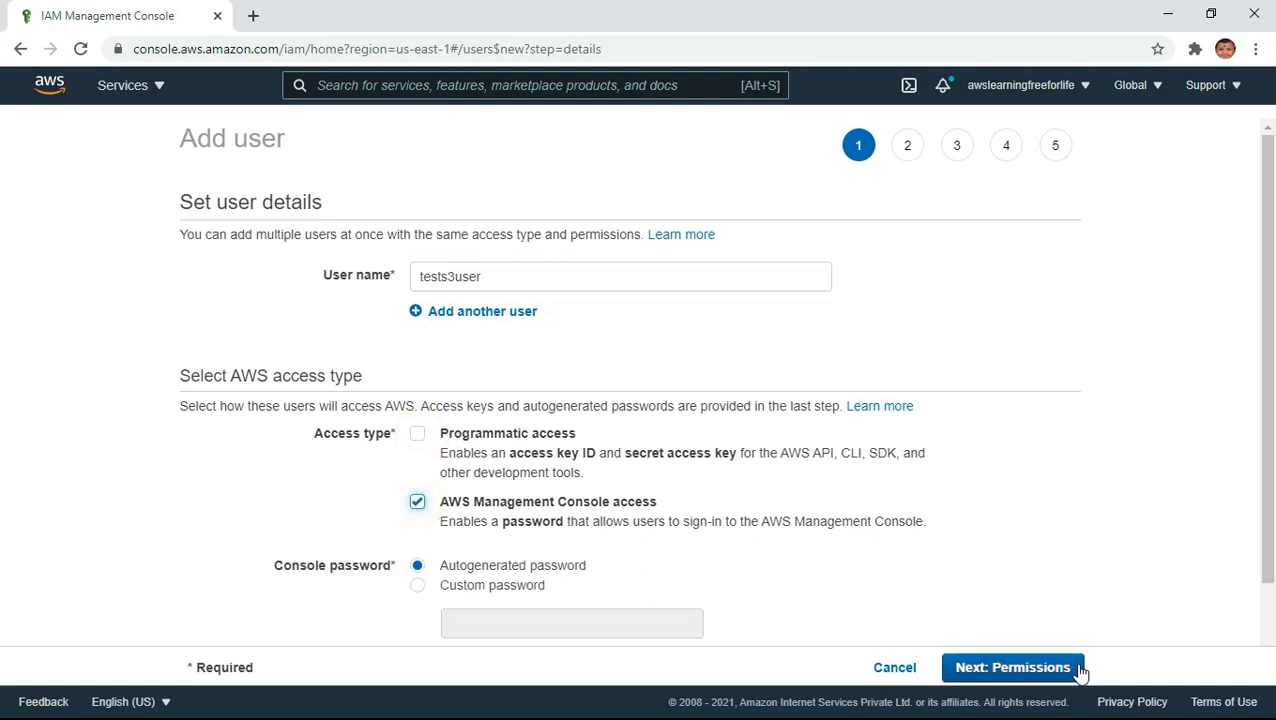
- Choose a custom console password for the user and enter the password
scroll(780, 584, down, 2)
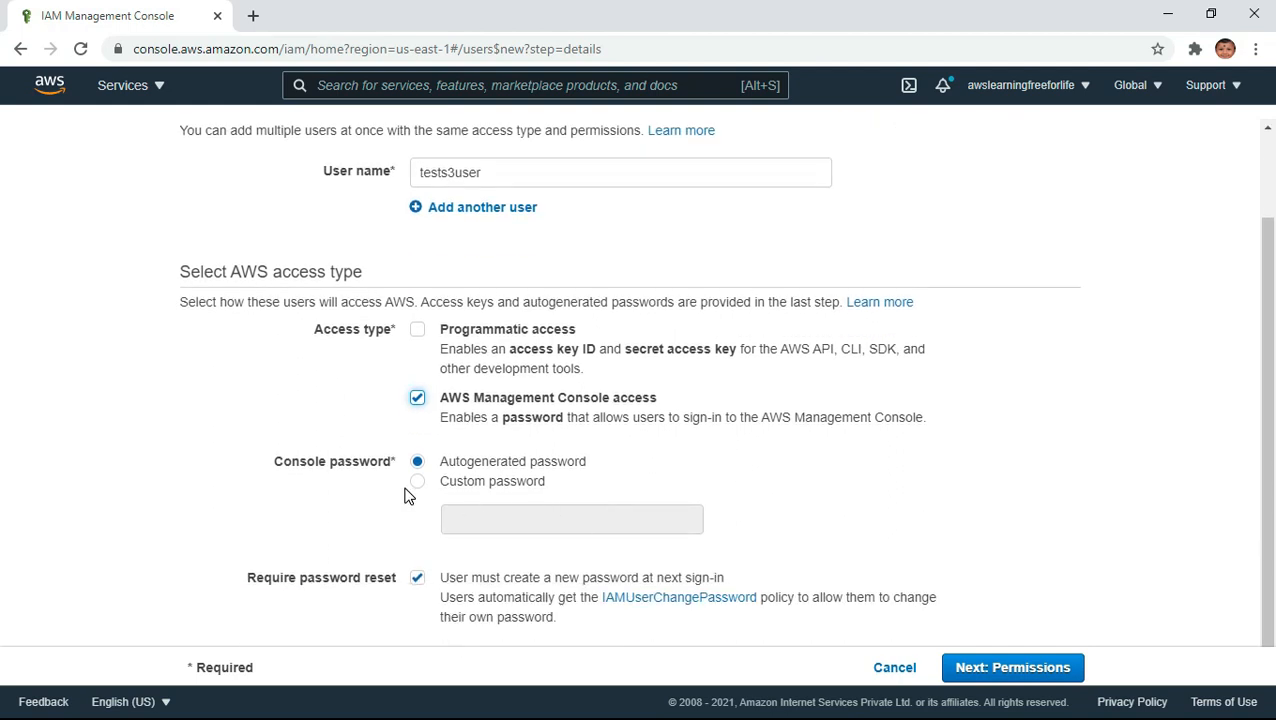
click(418, 483)
click(490, 519)
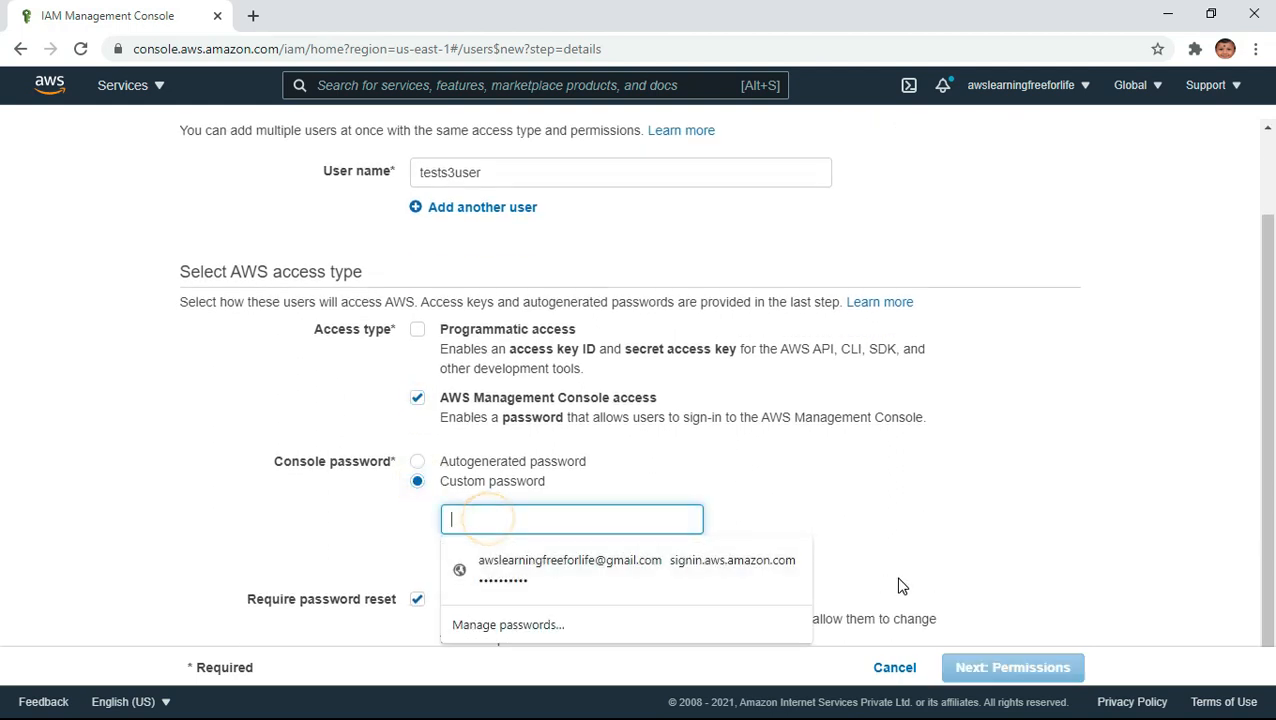
click(1040, 470)
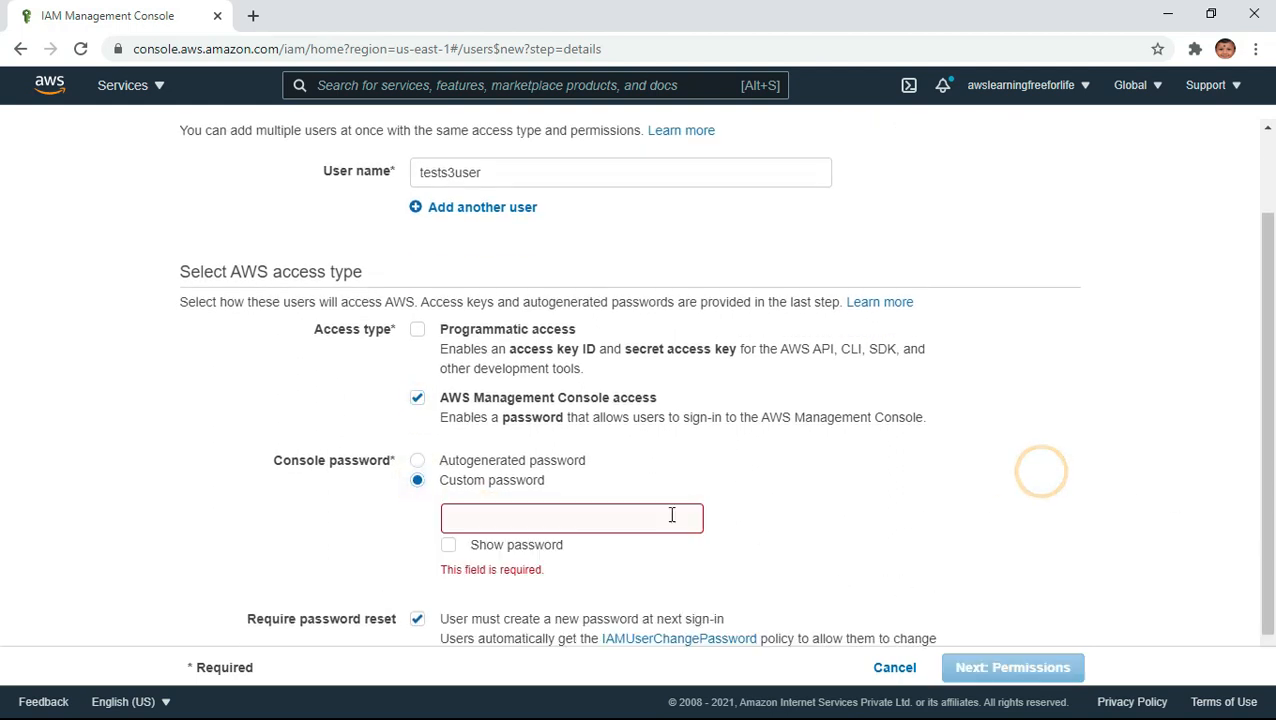
click(574, 510)
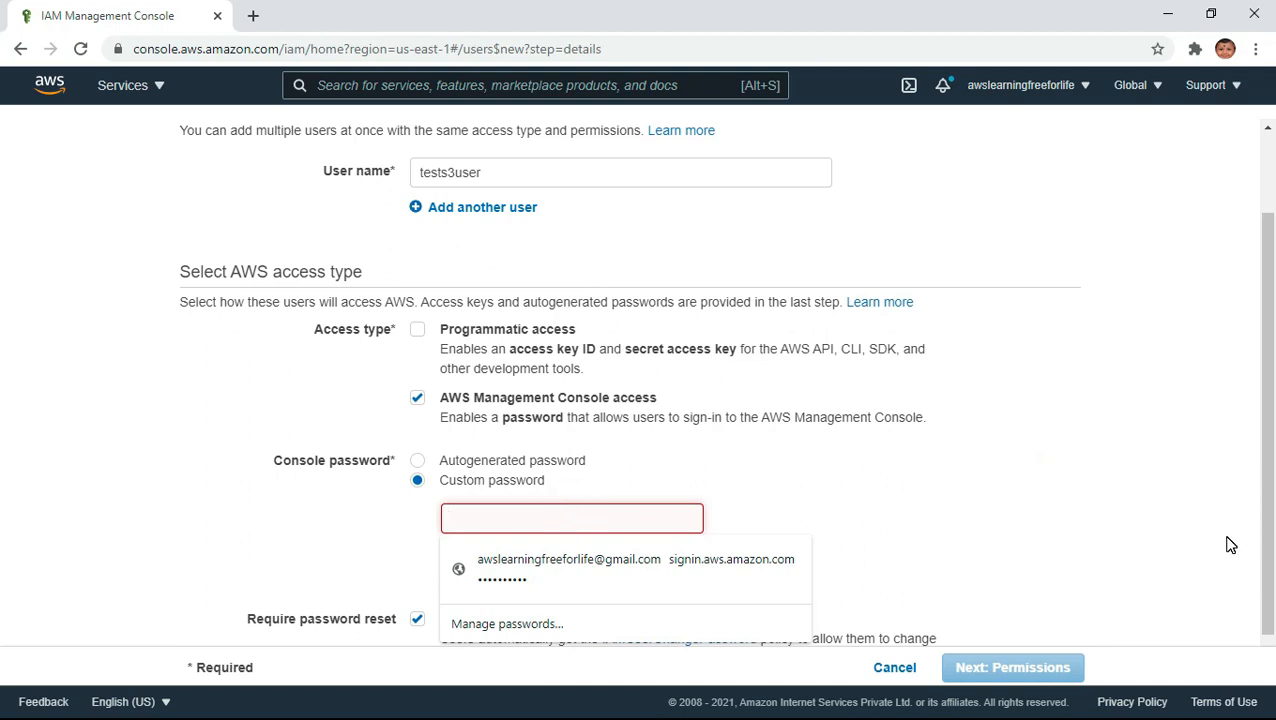
text(•••••••••)
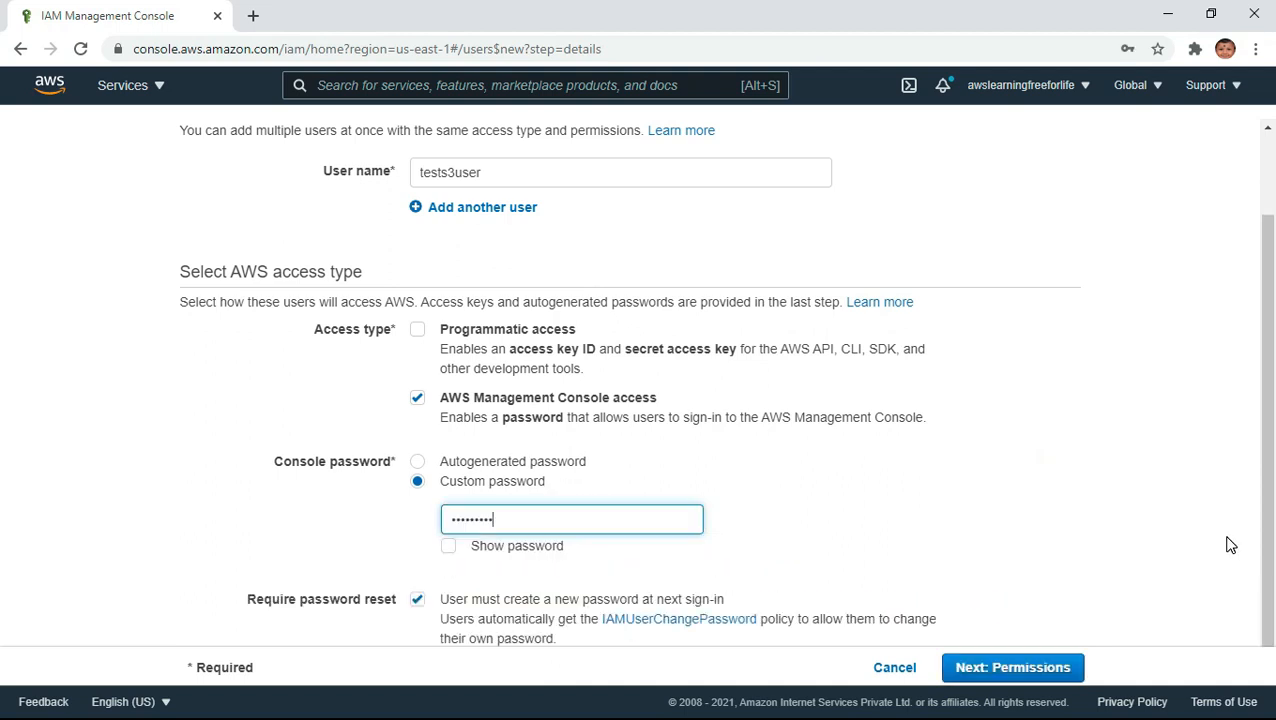
key(Tab)
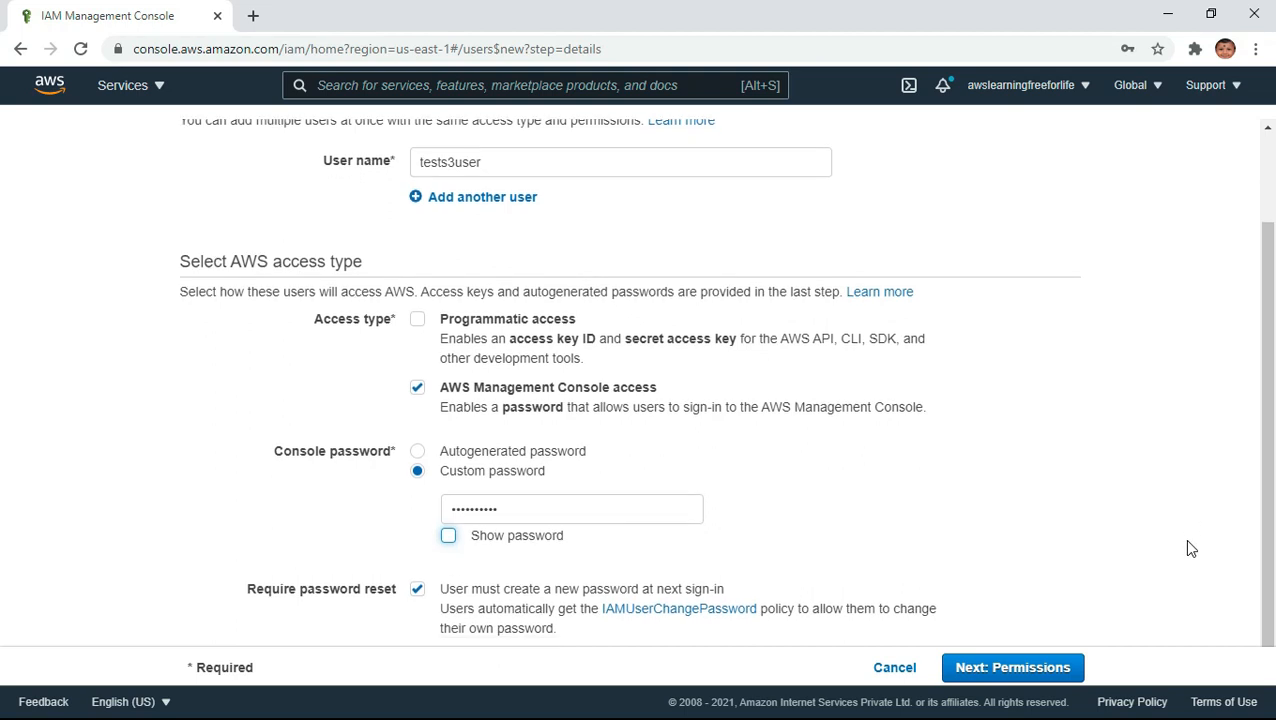
- Turn off the required password reset, proceed to permissions and let the browser save the credentials
scroll(1183, 538, down, 1)
click(416, 580)
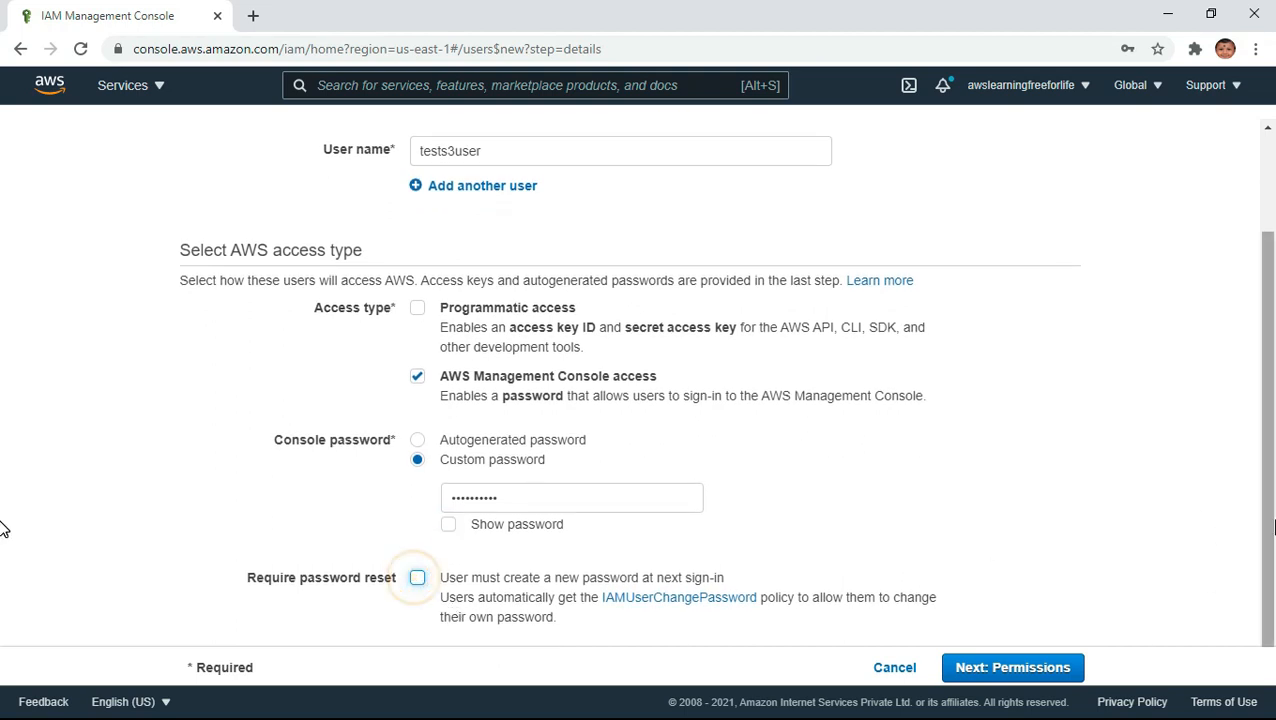
click(1013, 667)
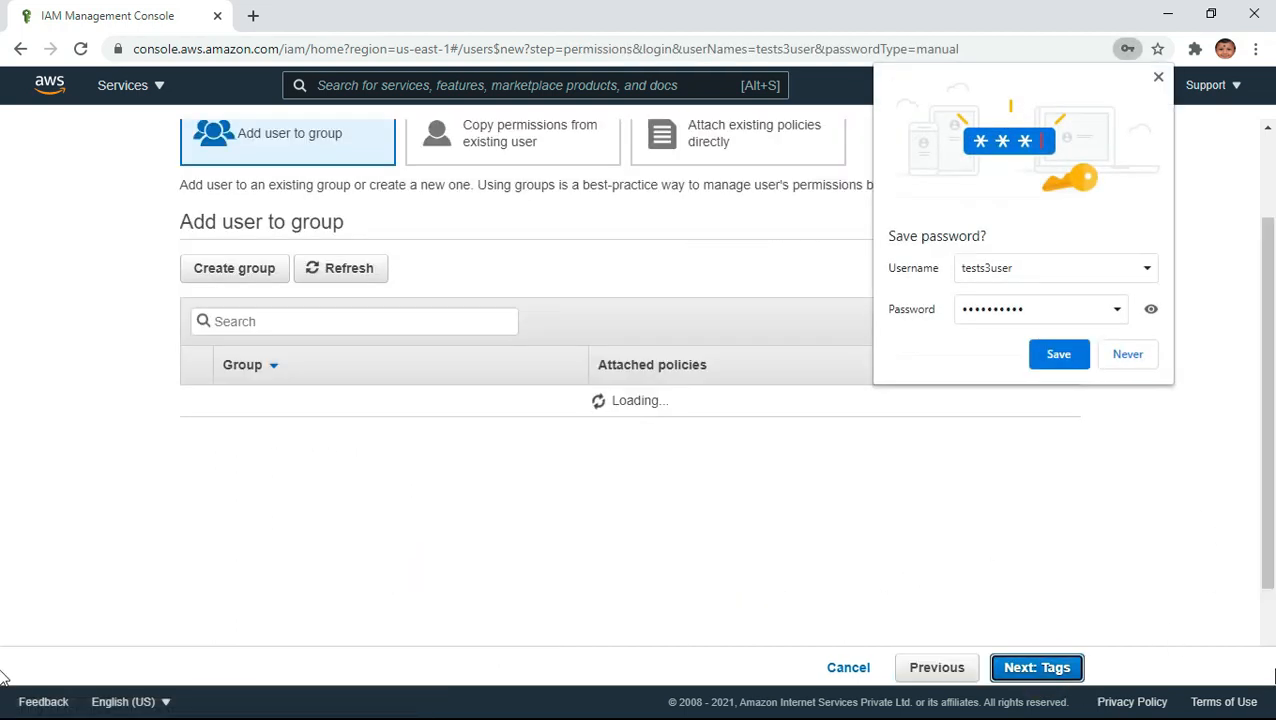
click(1057, 351)
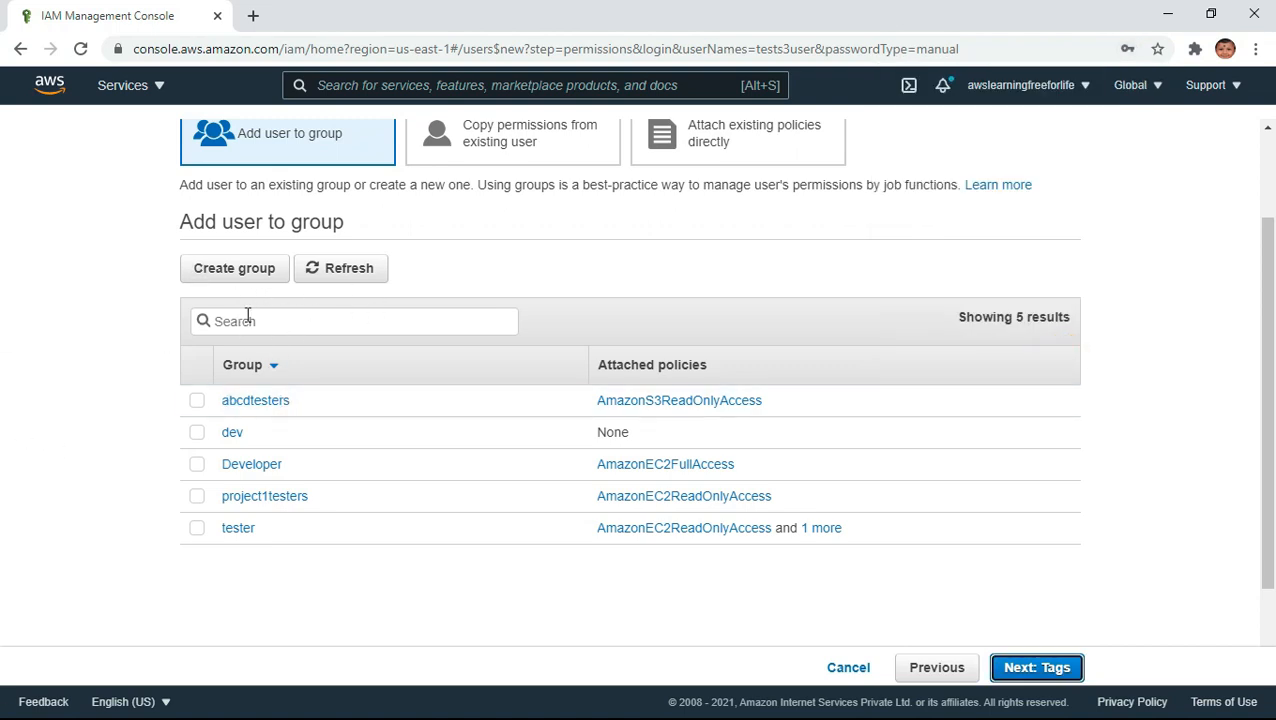
- Find the AmazonS3ReadOnlyAccess policy by searching S3read, attach it directly to the user and proceed to tags
scroll(476, 546, up, 2)
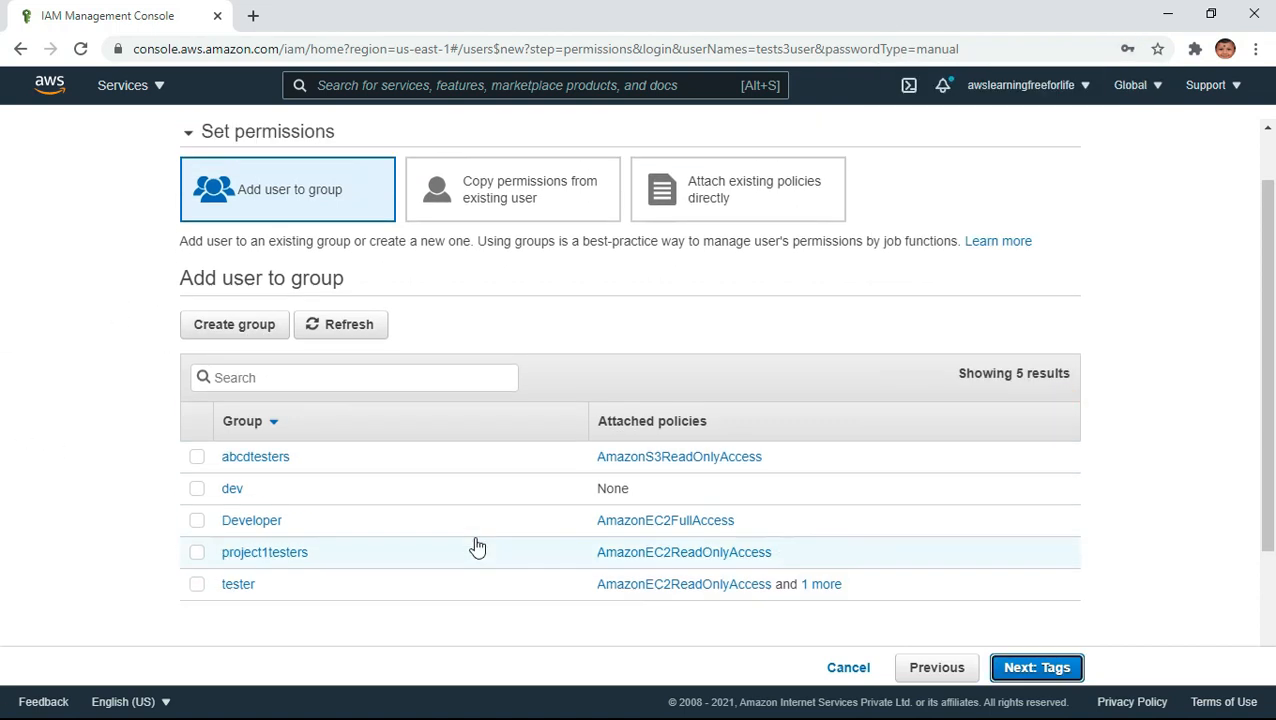
click(735, 256)
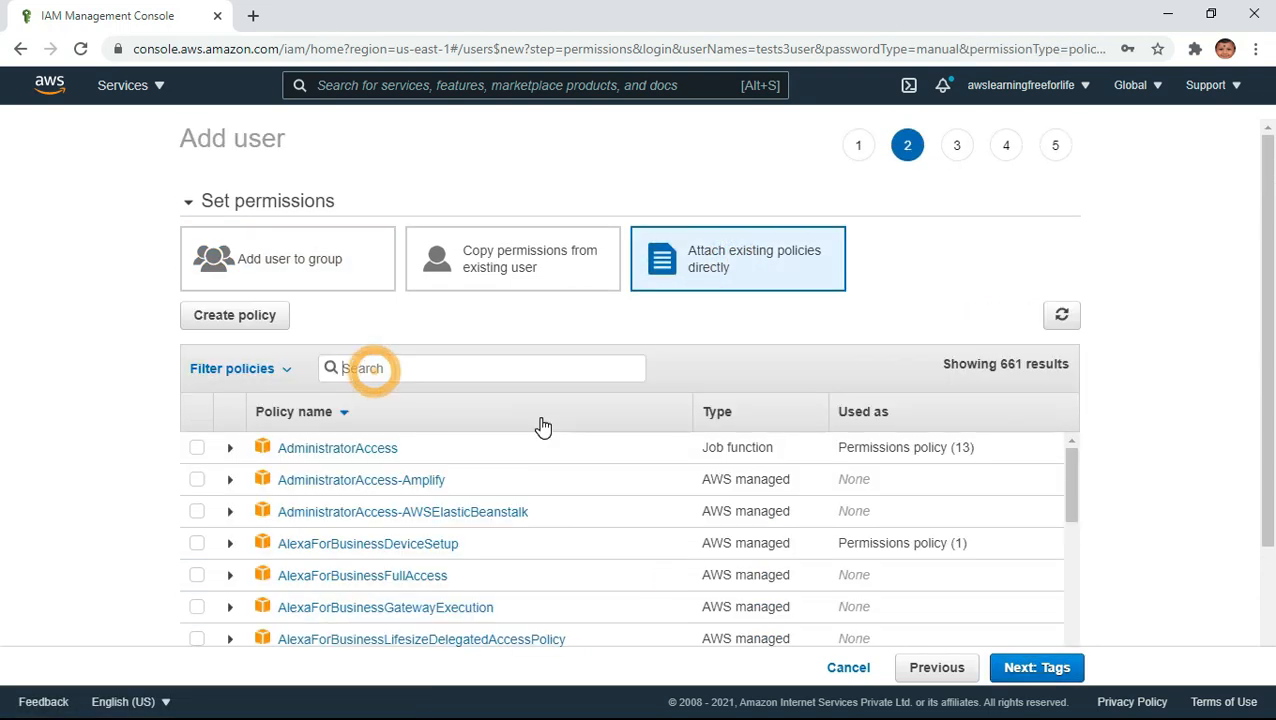
text(S3read)
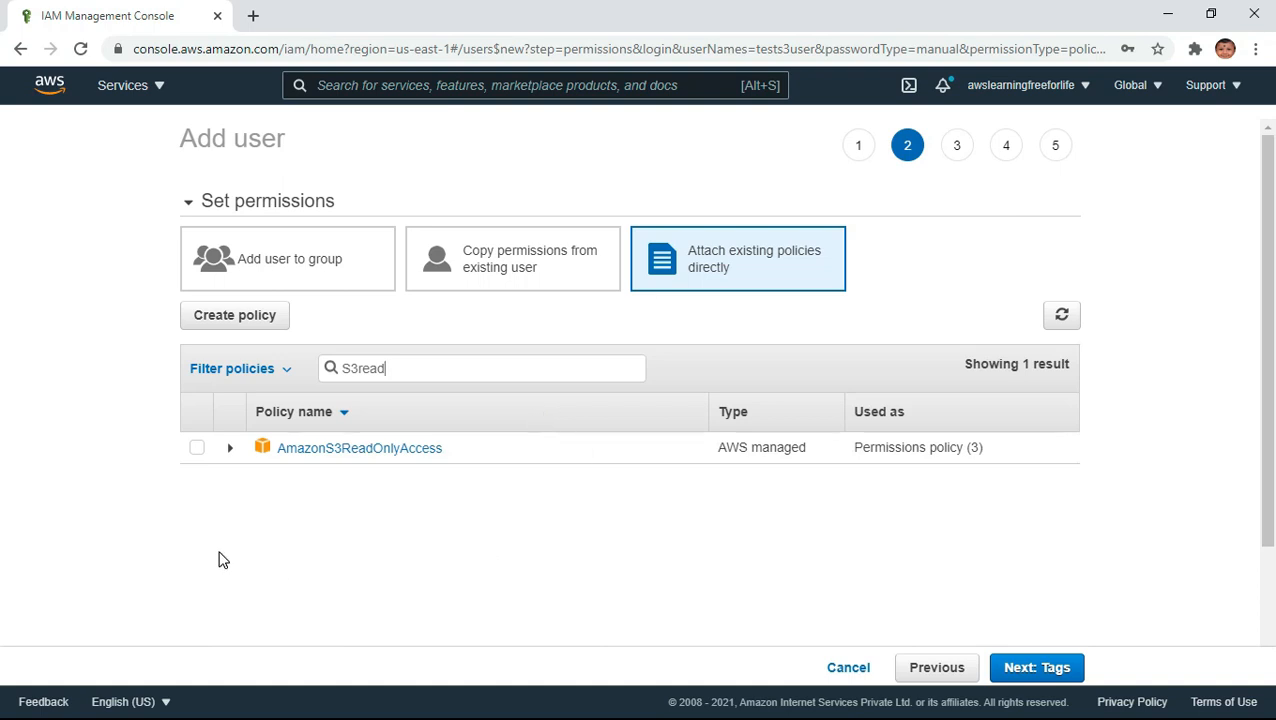
click(196, 448)
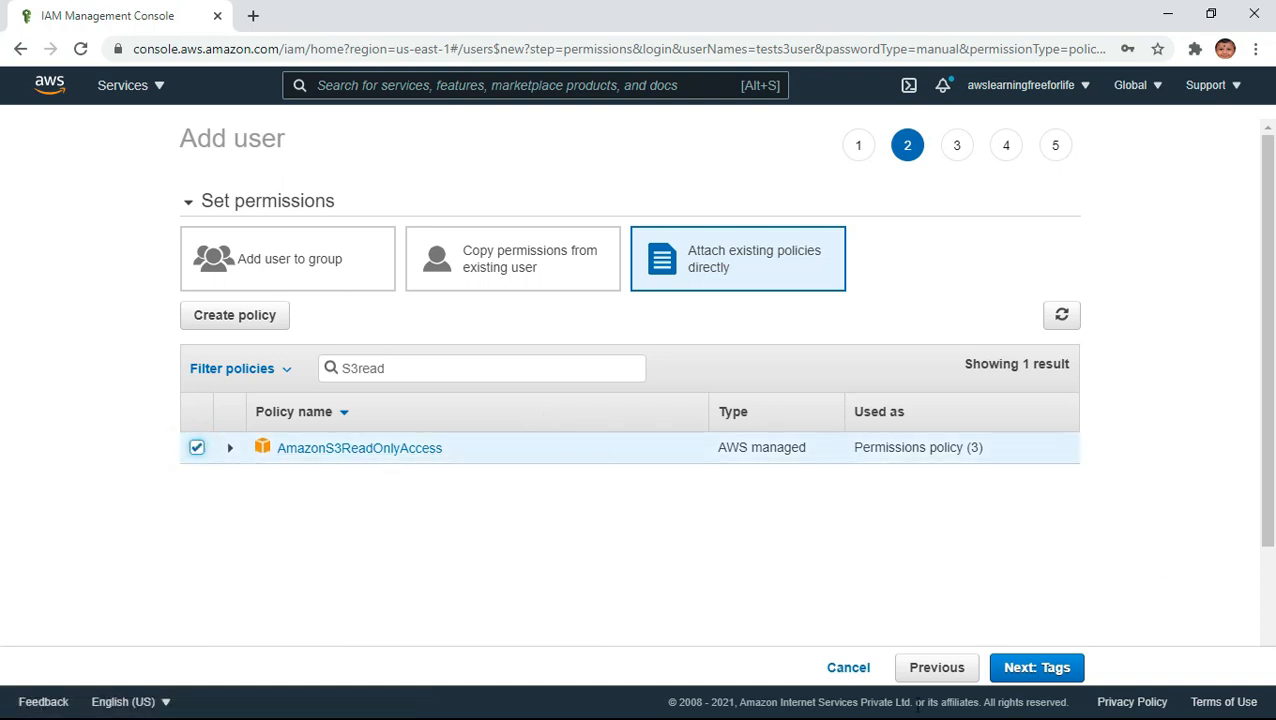
click(1058, 669)
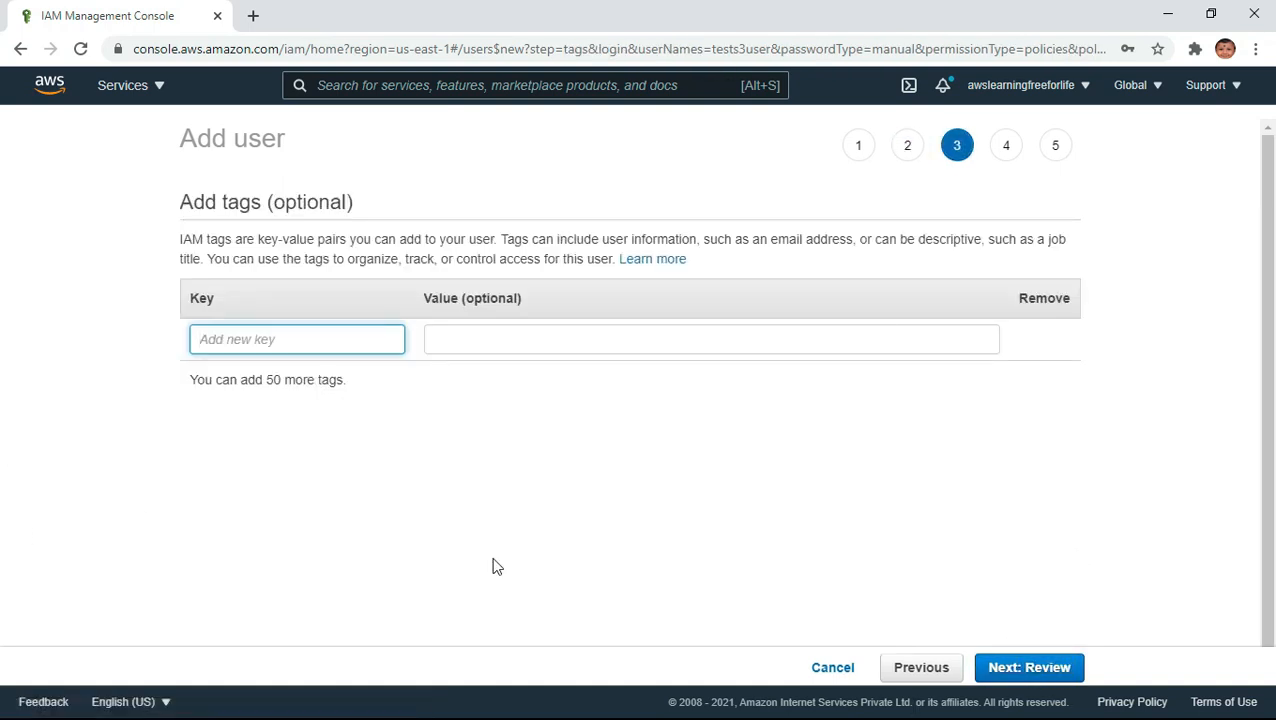
- Add a tag with key Name and value s3testuser, and create the user
text(Name)
key(Tab)
text(s3t)
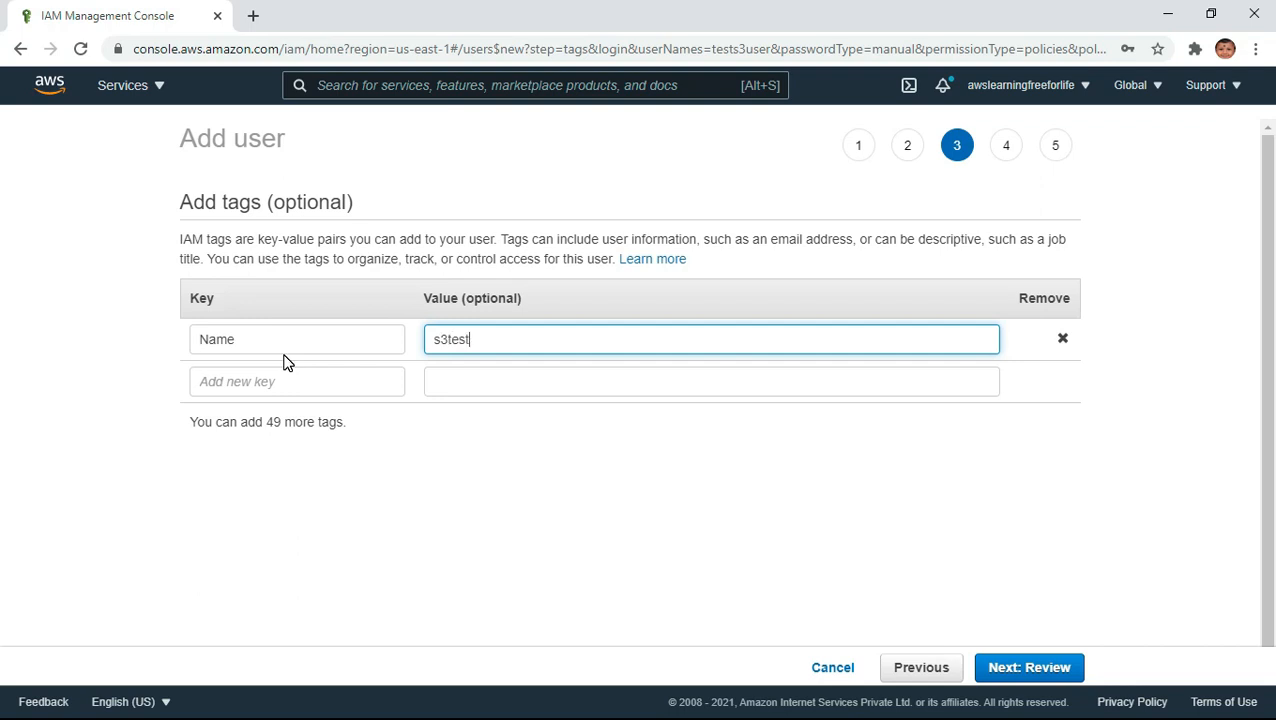
text(estuser)
click(1042, 667)
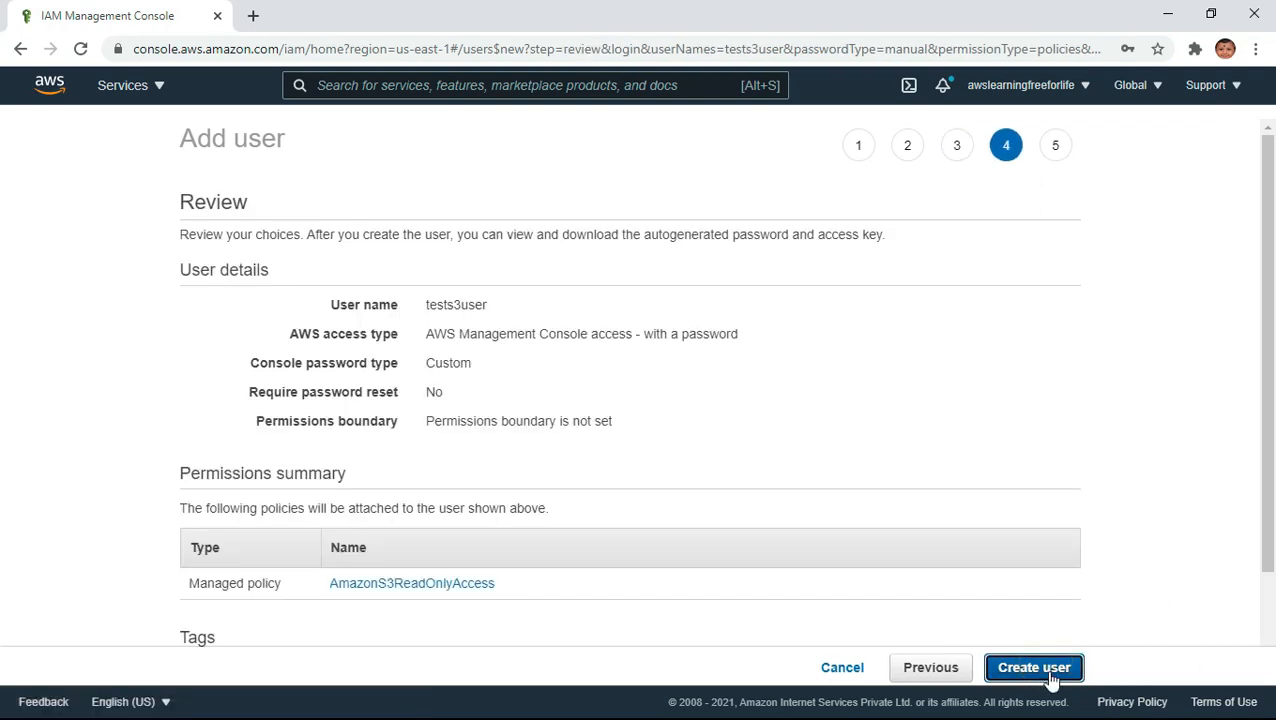
click(1034, 667)
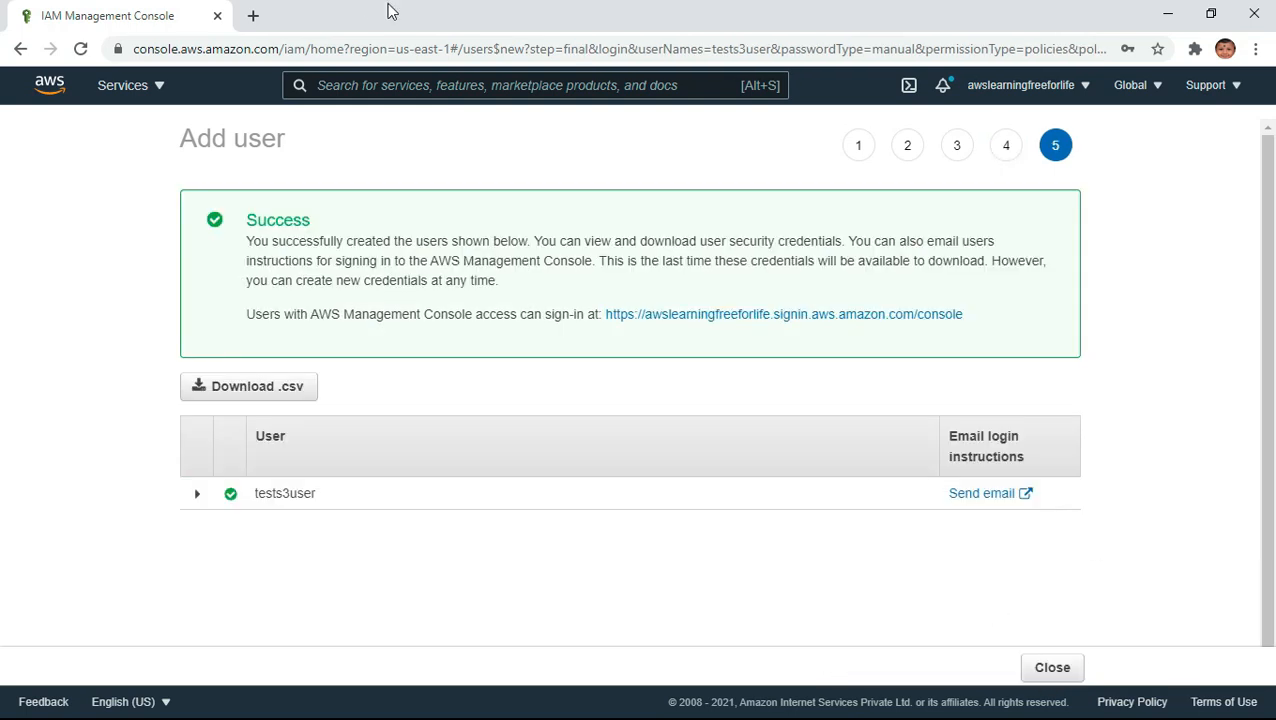
- Open the summary of tests3user and copy the console sign-in link from its security credentials
click(1084, 86)
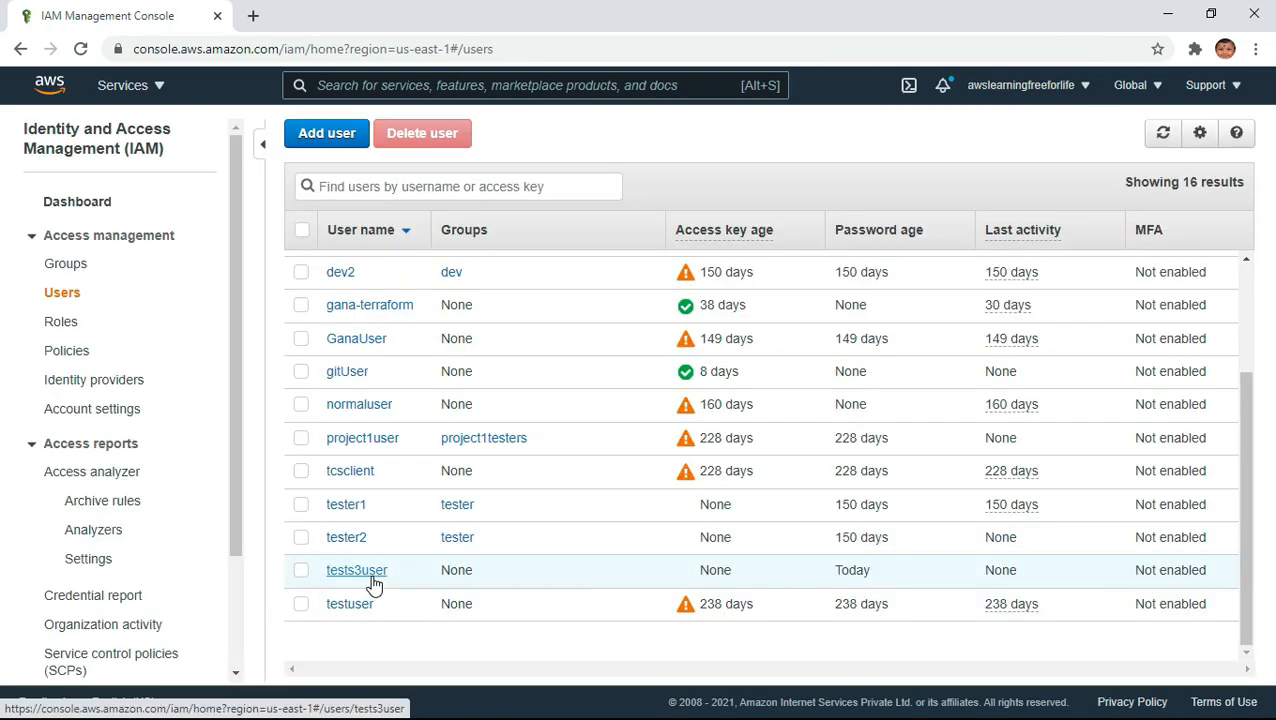
click(357, 572)
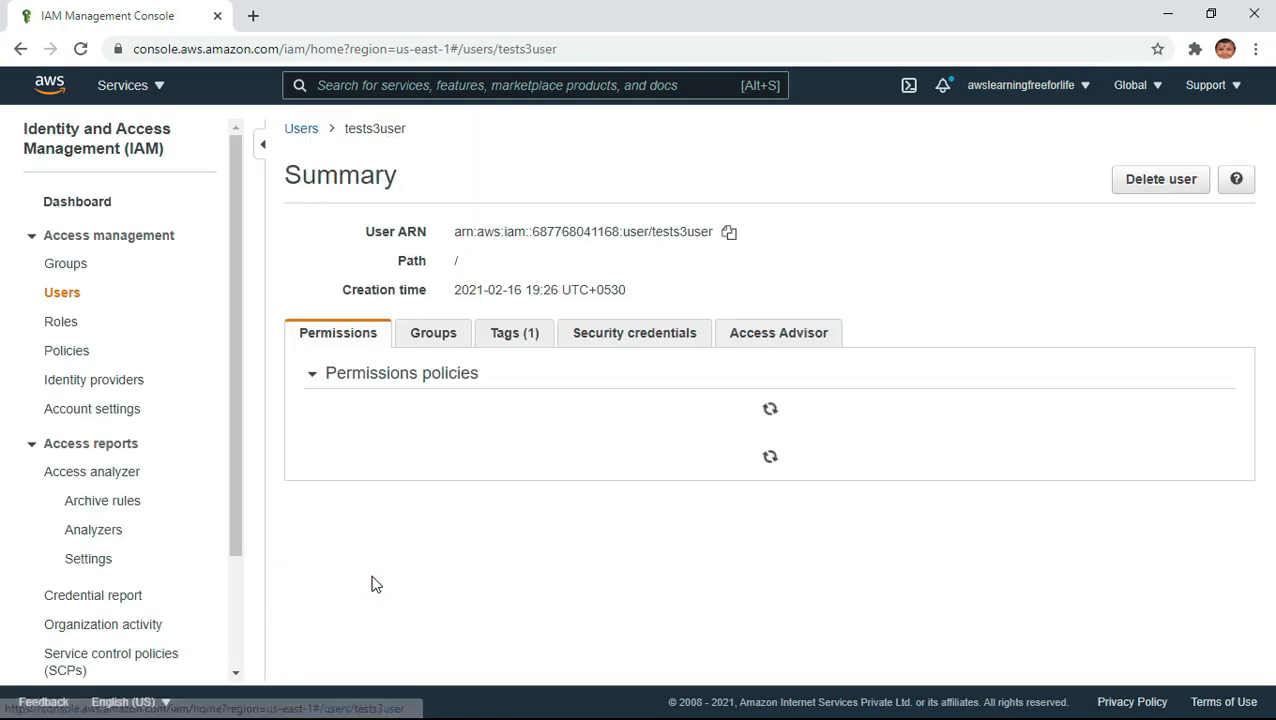
click(818, 334)
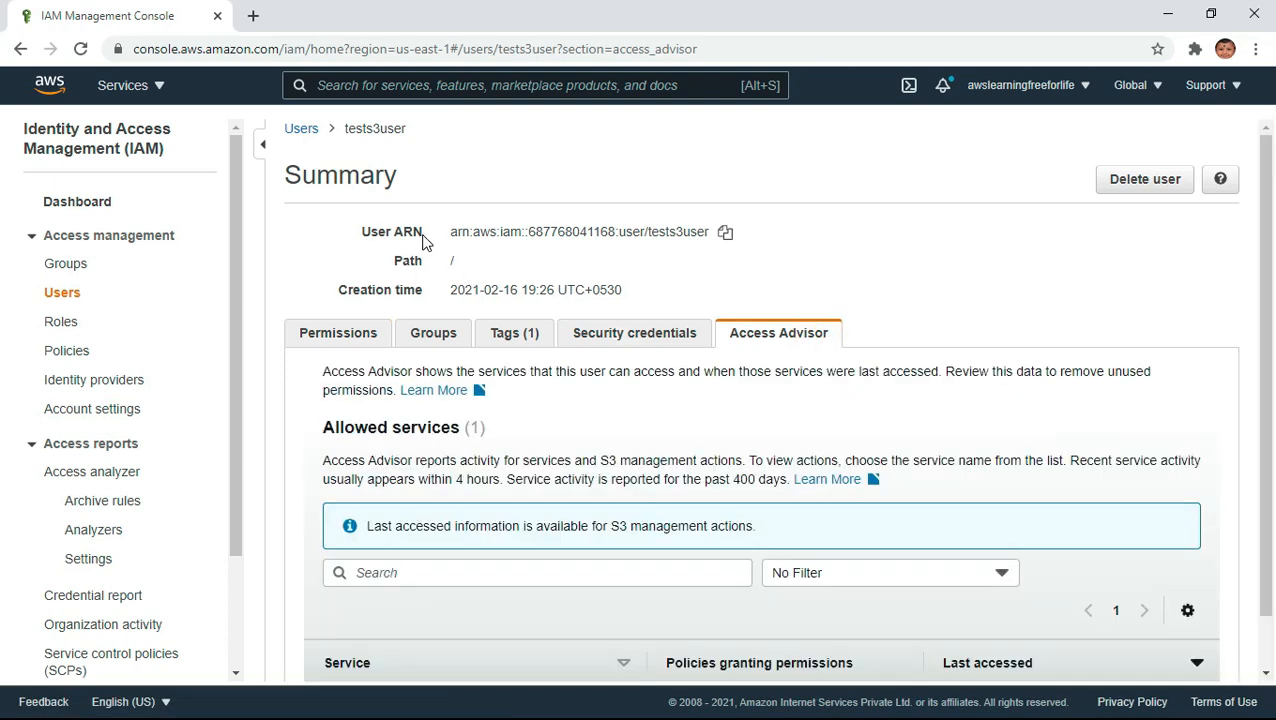
click(620, 340)
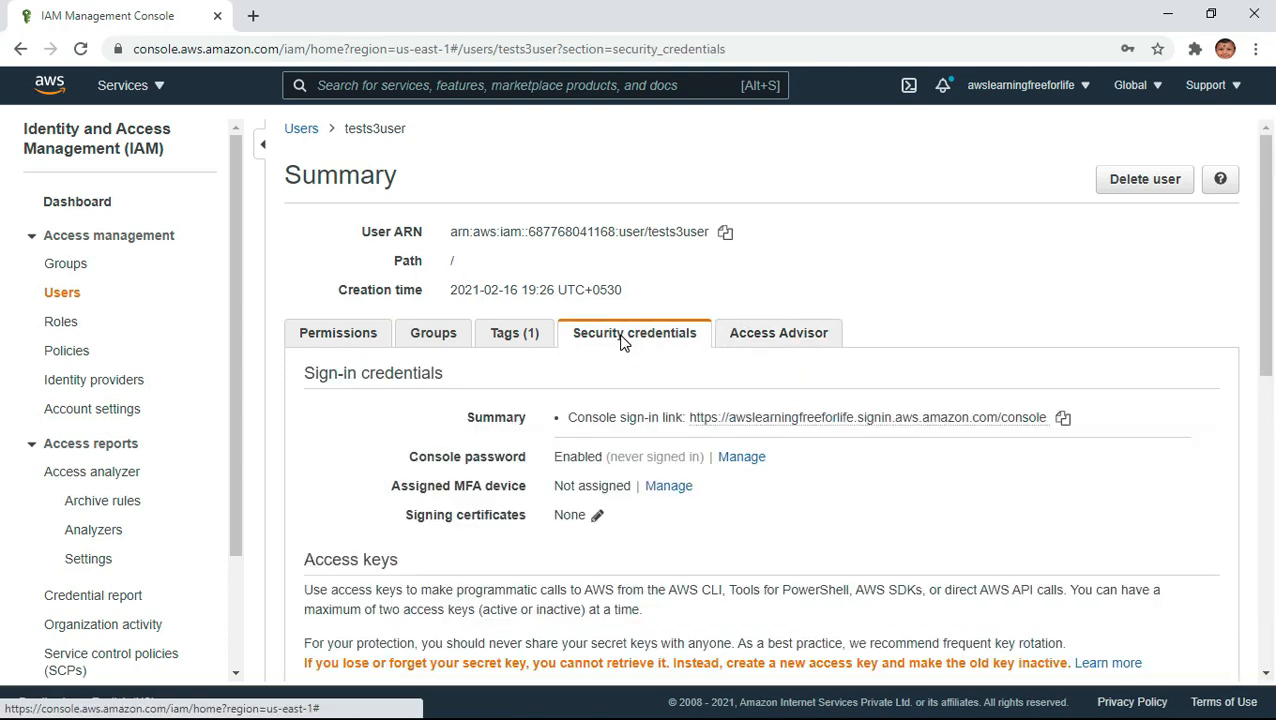
scroll(760, 453, down, 1)
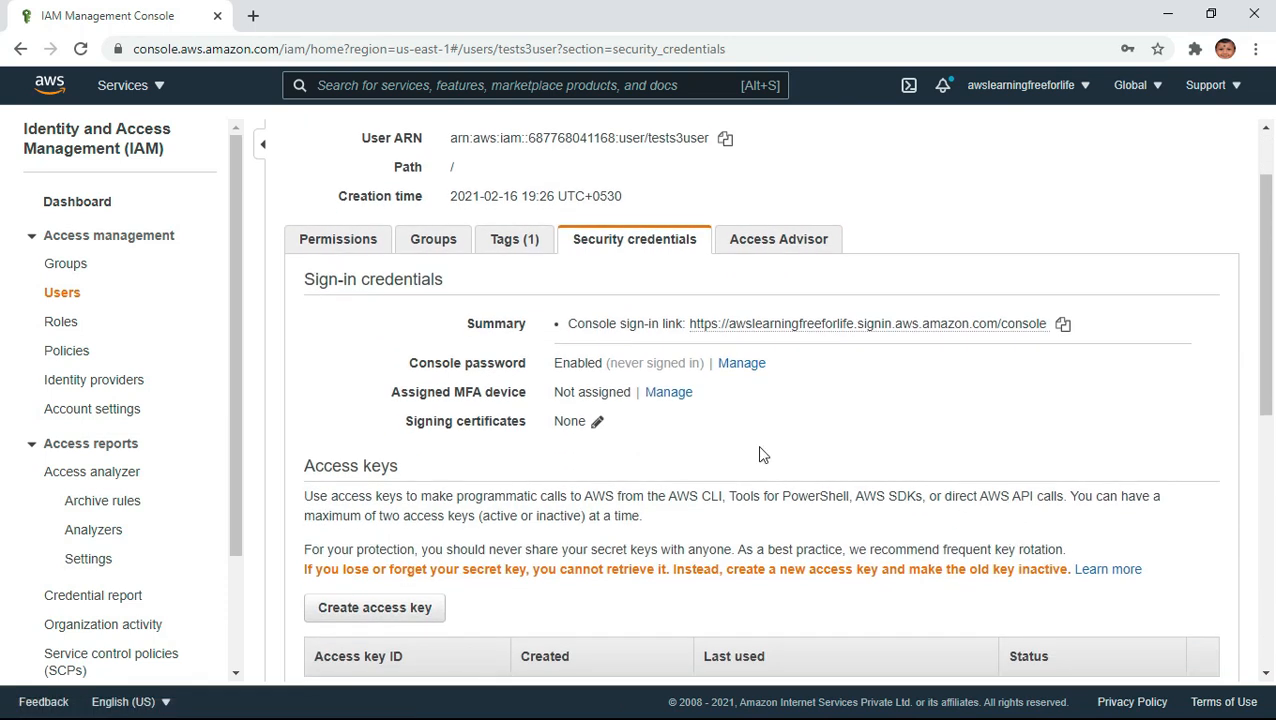
click(1064, 326)
- Open the copied console sign-in link in a new incognito window
click(1256, 49)
click(1111, 123)
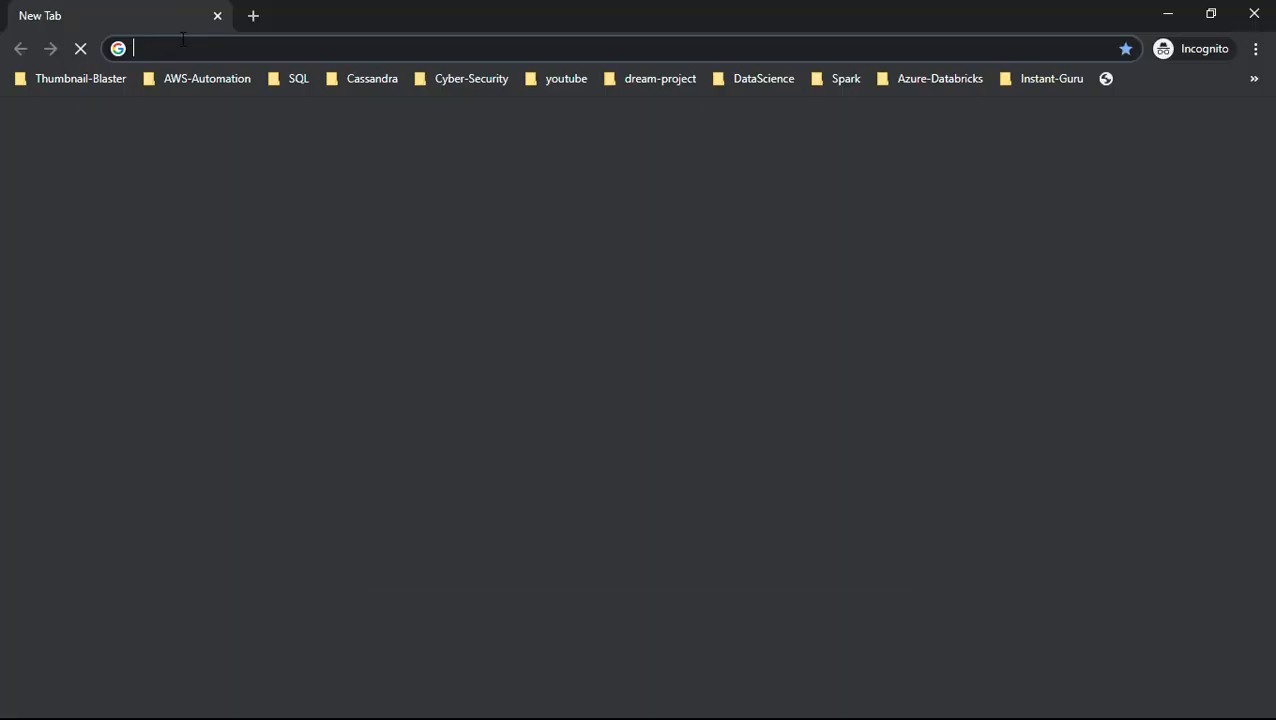
key(ctrl+v)
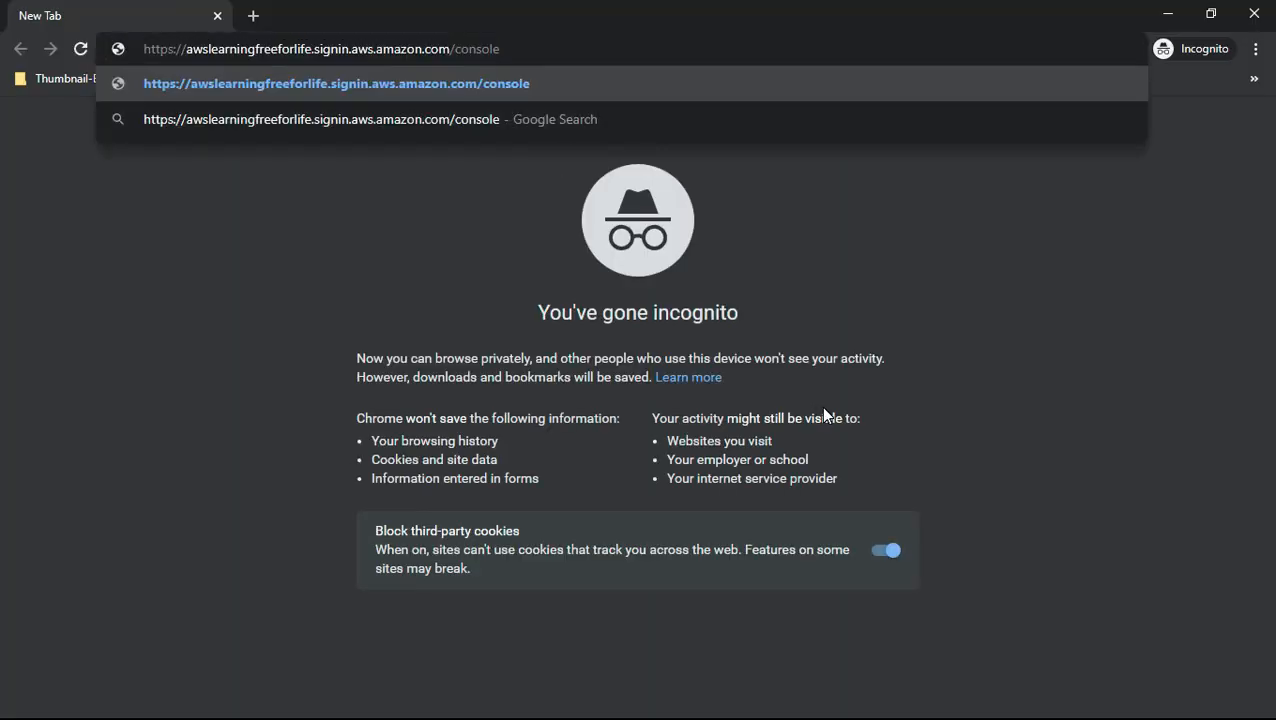
key(Return)
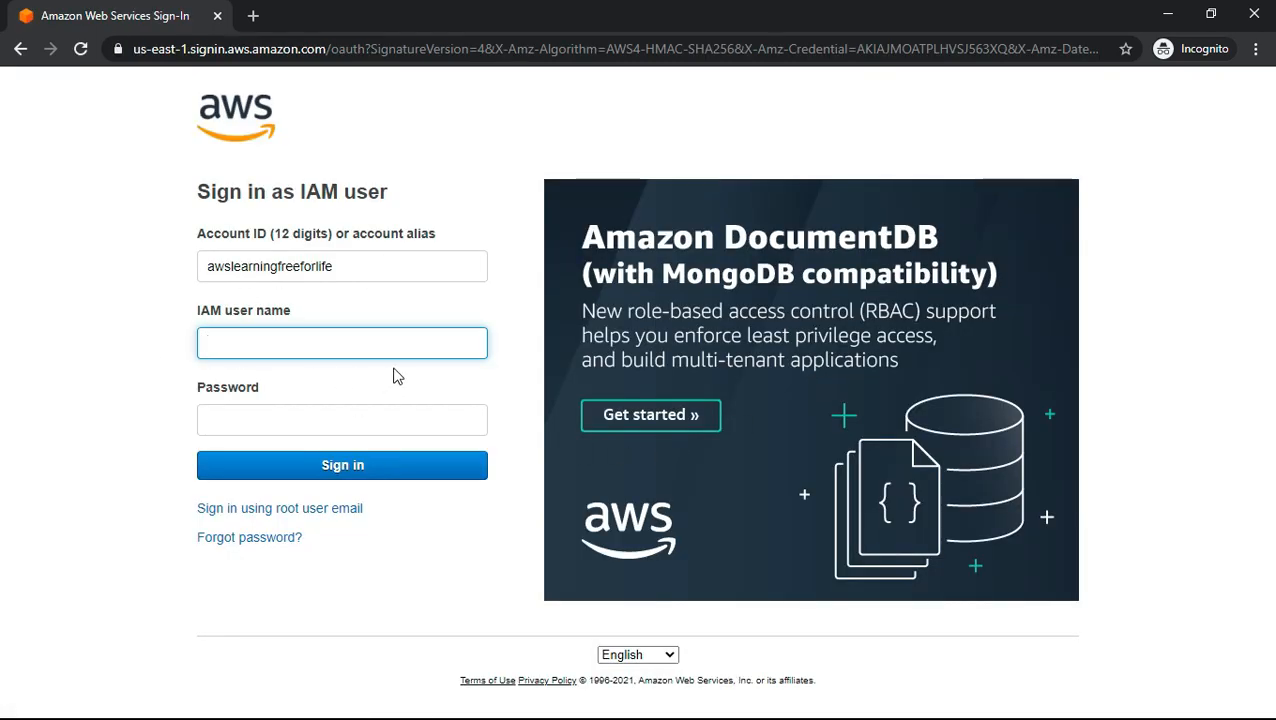
- Sign in as the IAM user tests3user with the account password
text(tests)
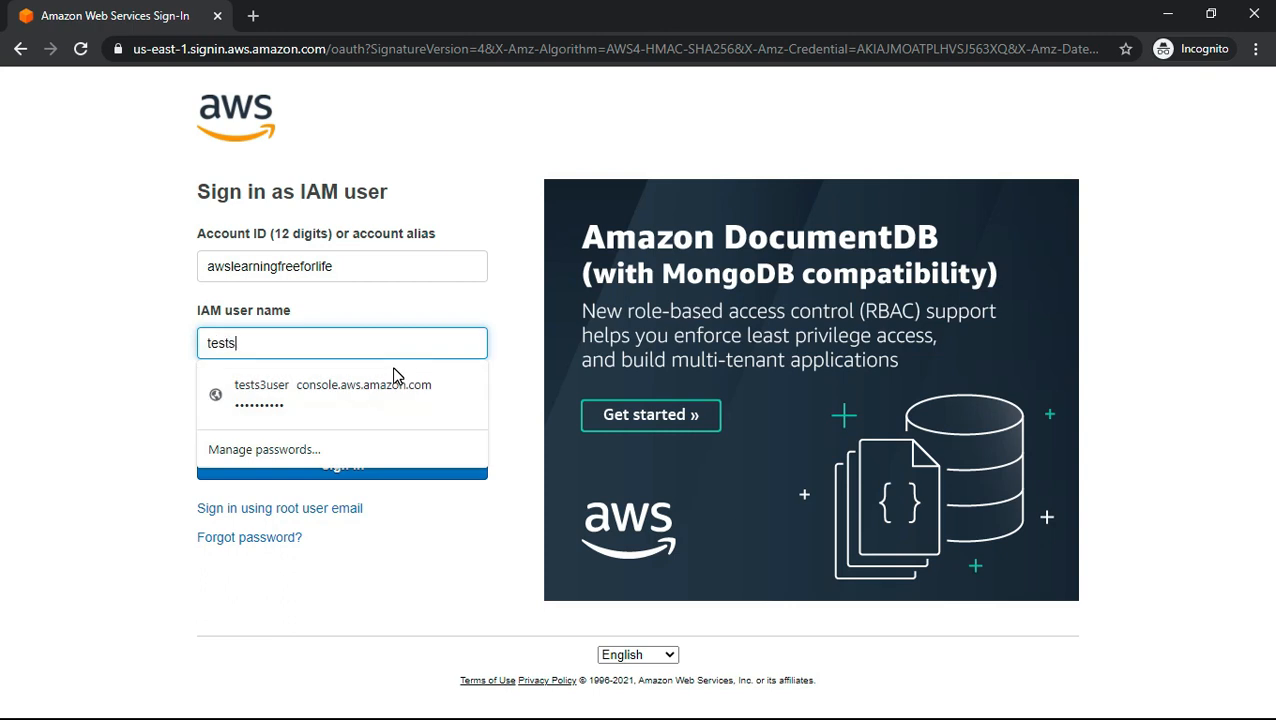
text(3user)
key(Tab)
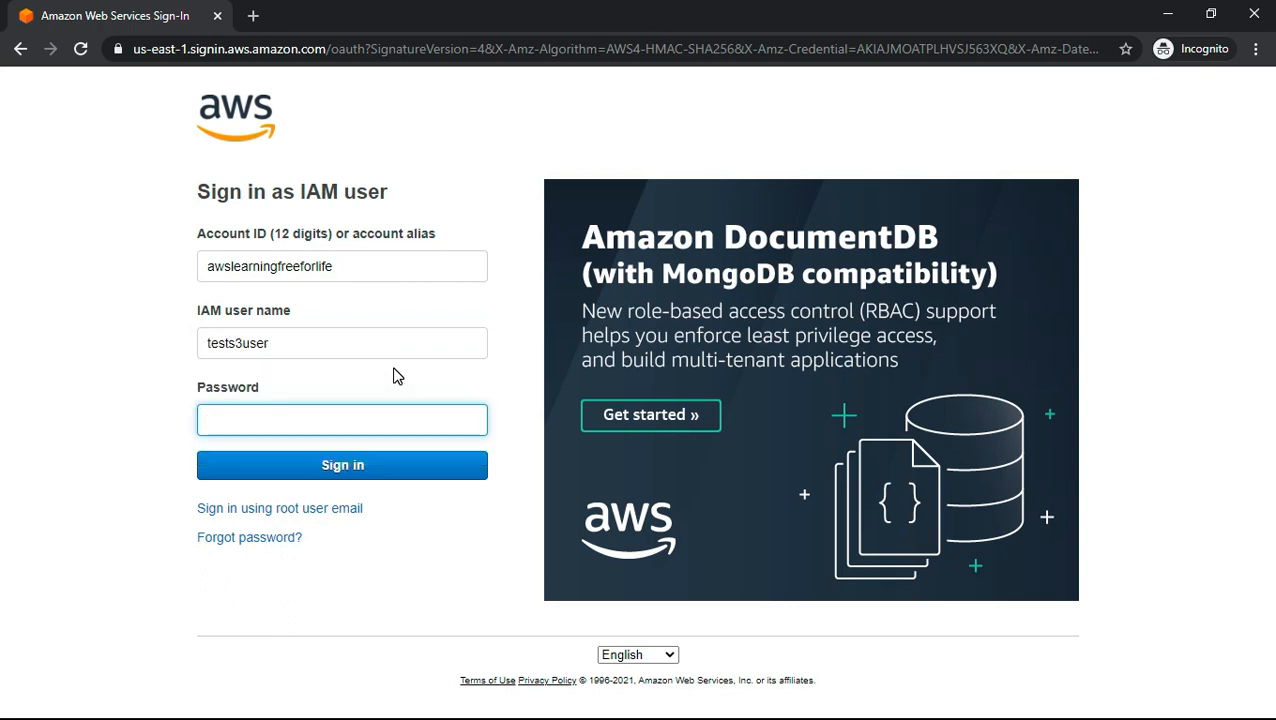
text(•••••••••)
click(368, 474)
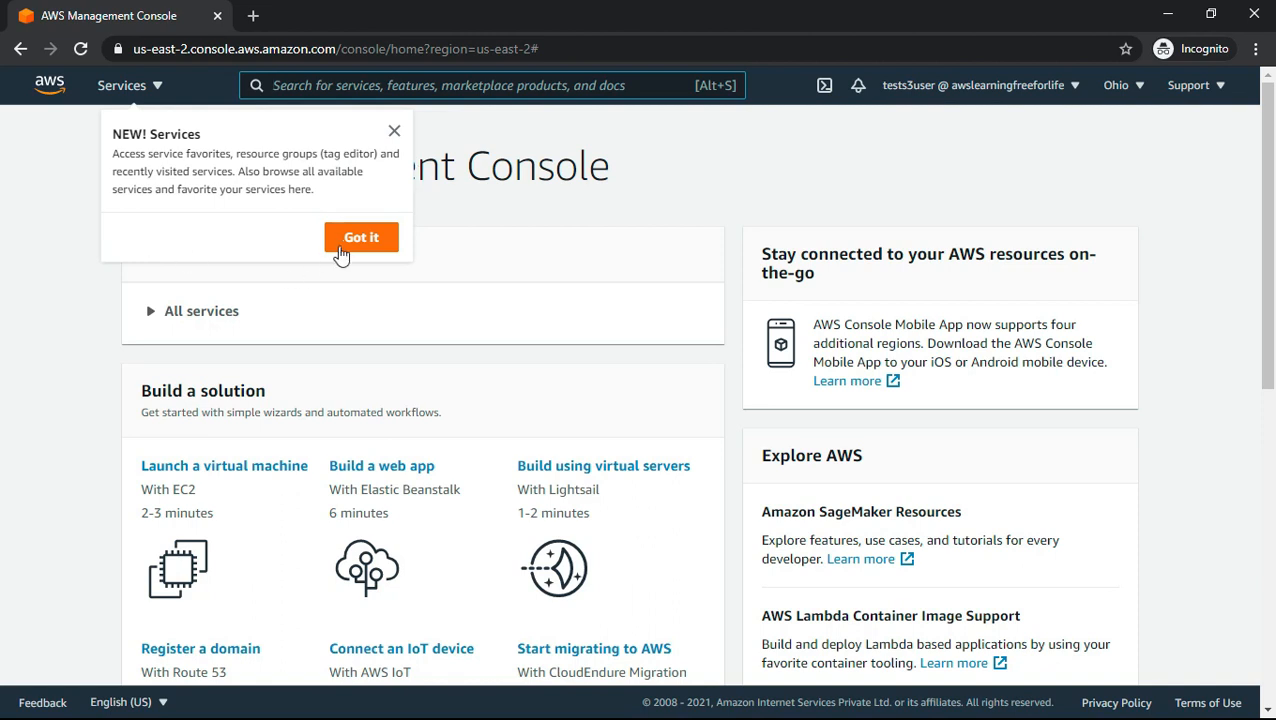
click(341, 252)
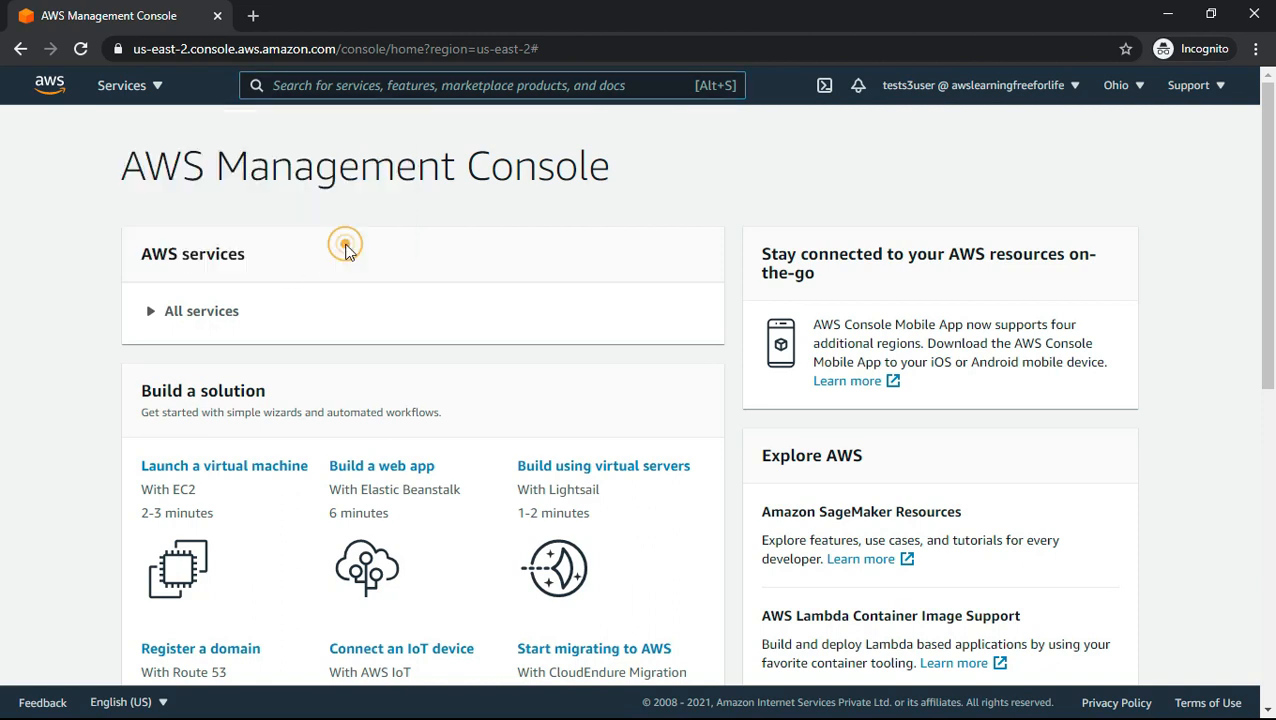
- Find the EC2 service and open its list of running instances
click(322, 84)
text(ec2)
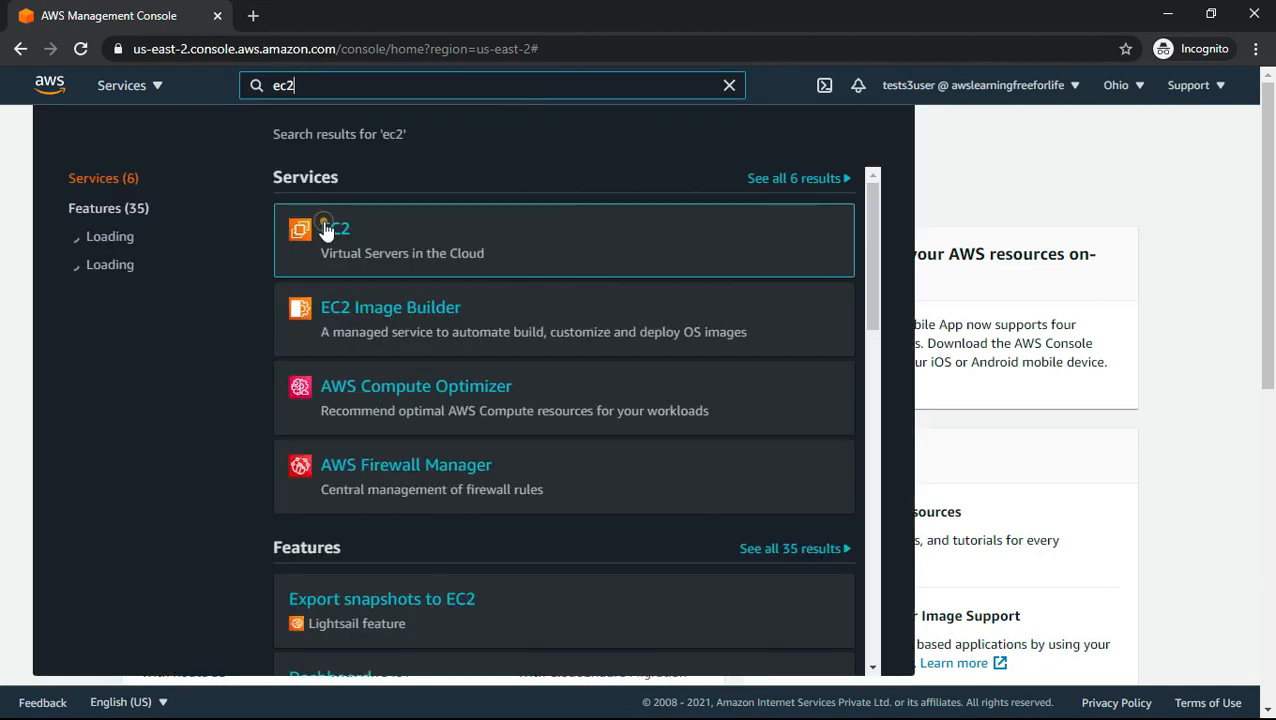
click(327, 231)
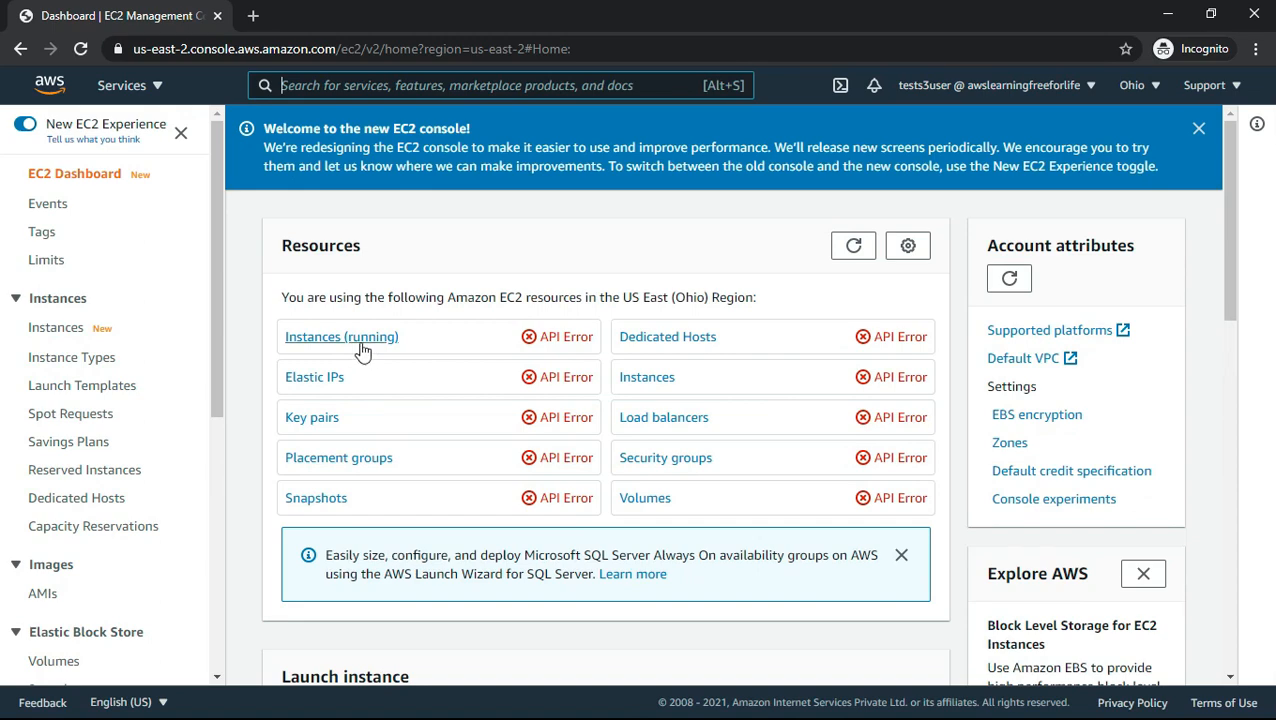
click(360, 340)
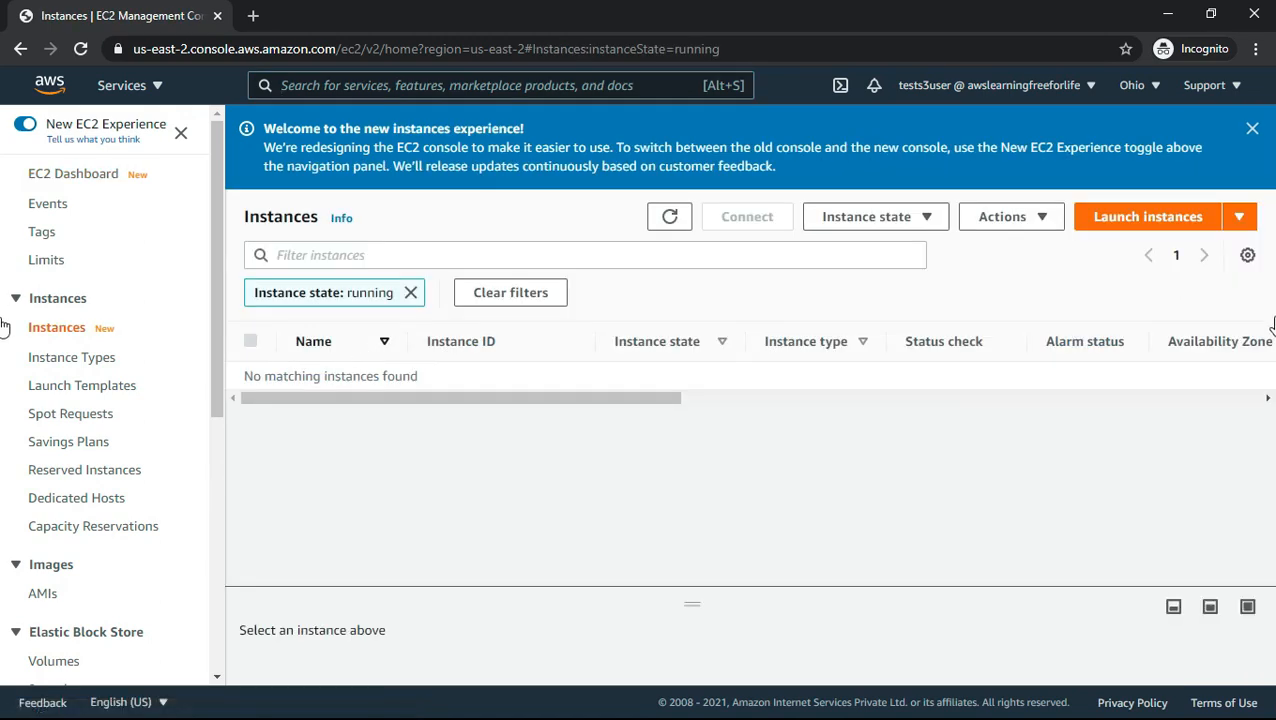
- Try to launch an instance from the 64-bit (x86) Amazon Linux 2 AMI (HVM), SSD Volume Type
click(1169, 226)
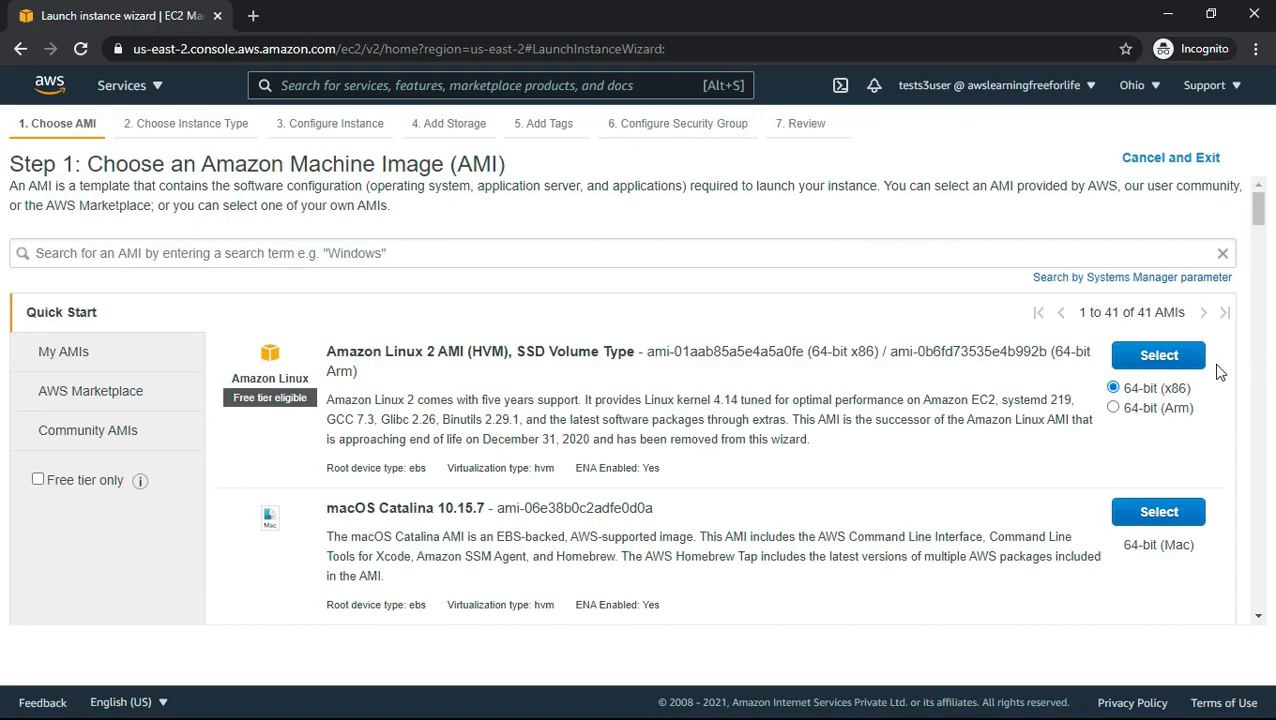
click(1150, 360)
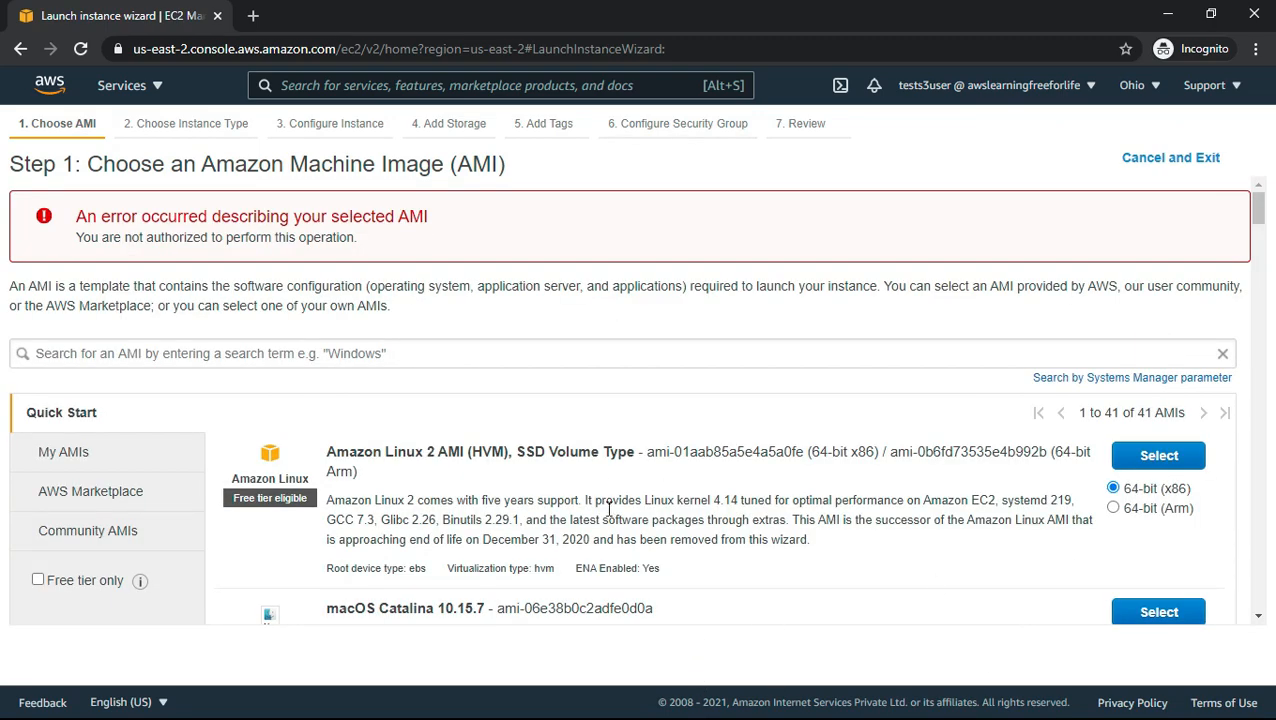
scroll(931, 560, down, 2)
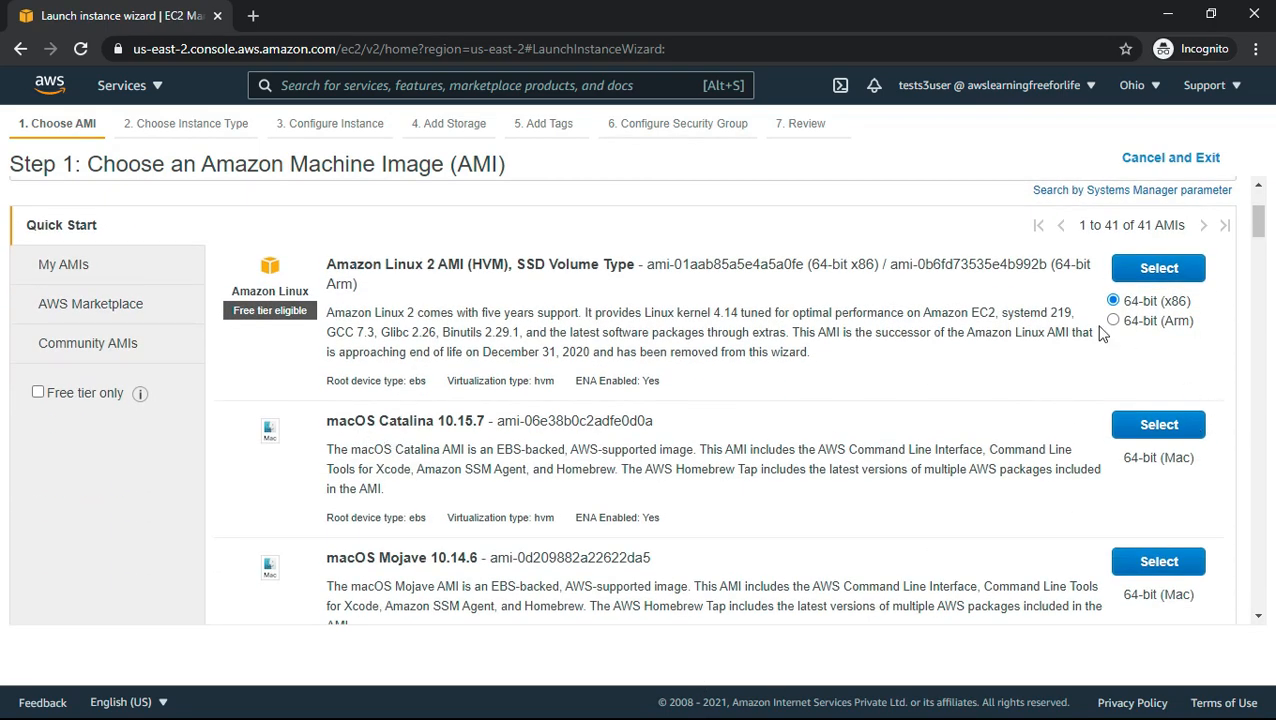
click(1150, 285)
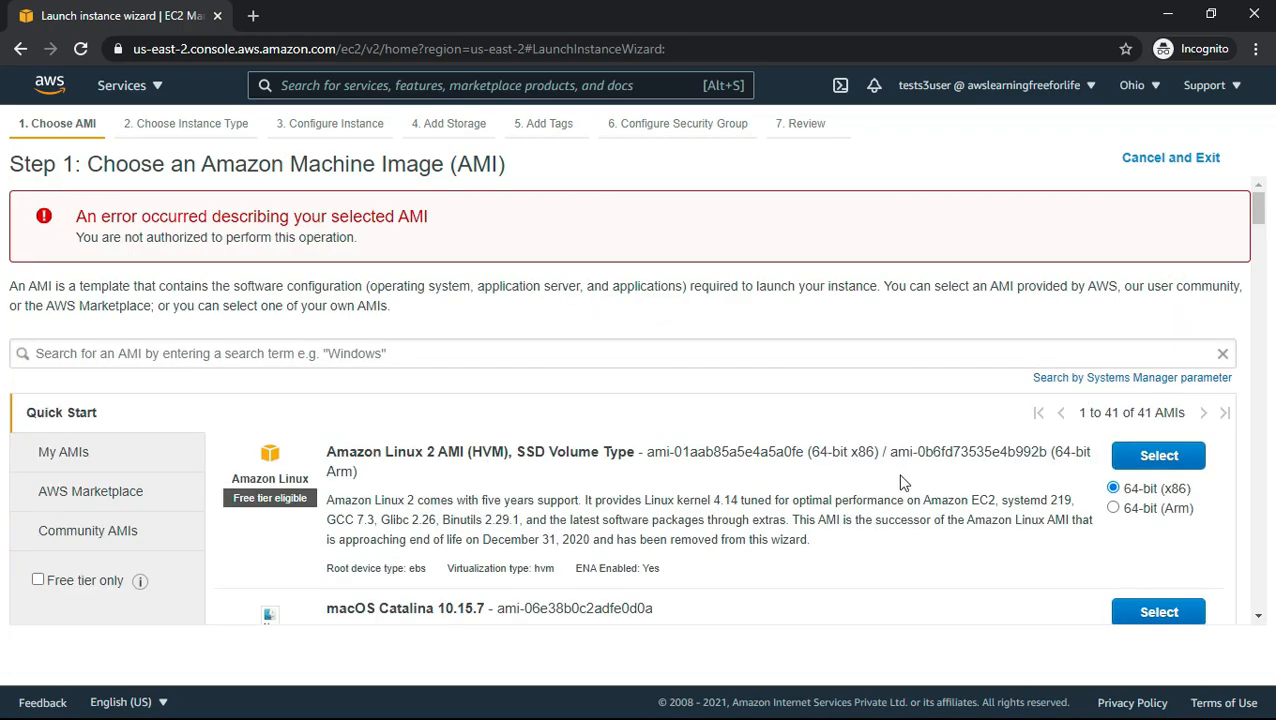
scroll(900, 490, down, 3)
scroll(923, 541, down, 3)
scroll(924, 540, down, 5)
scroll(926, 548, up, 7)
scroll(923, 547, up, 3)
click(1175, 455)
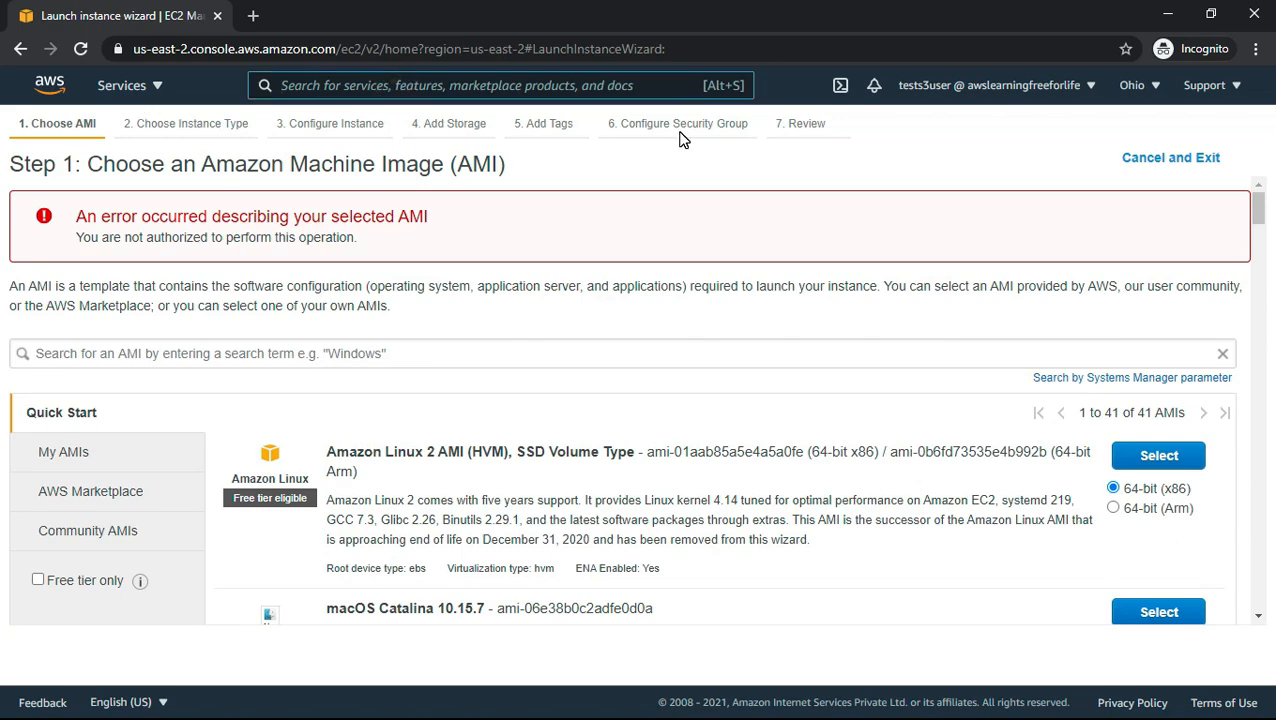
- Find the S3 service and open its bucket list
key(alt+s)
text(s3)
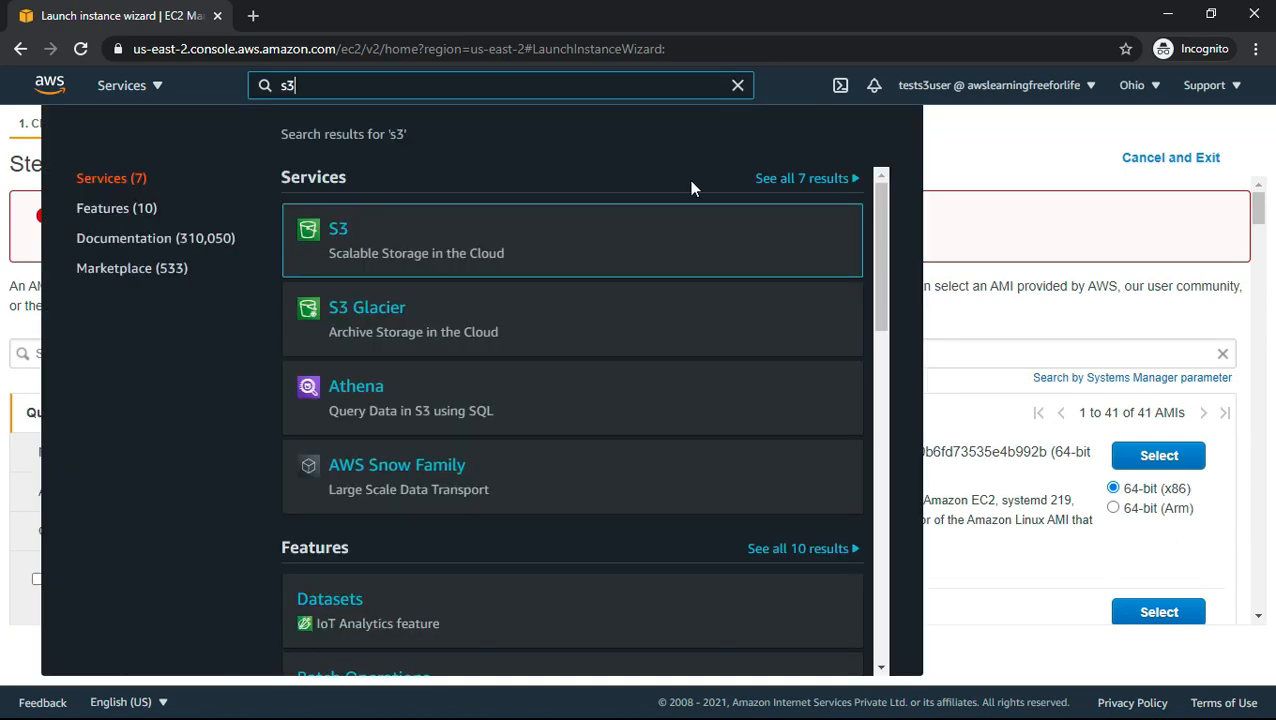
click(334, 238)
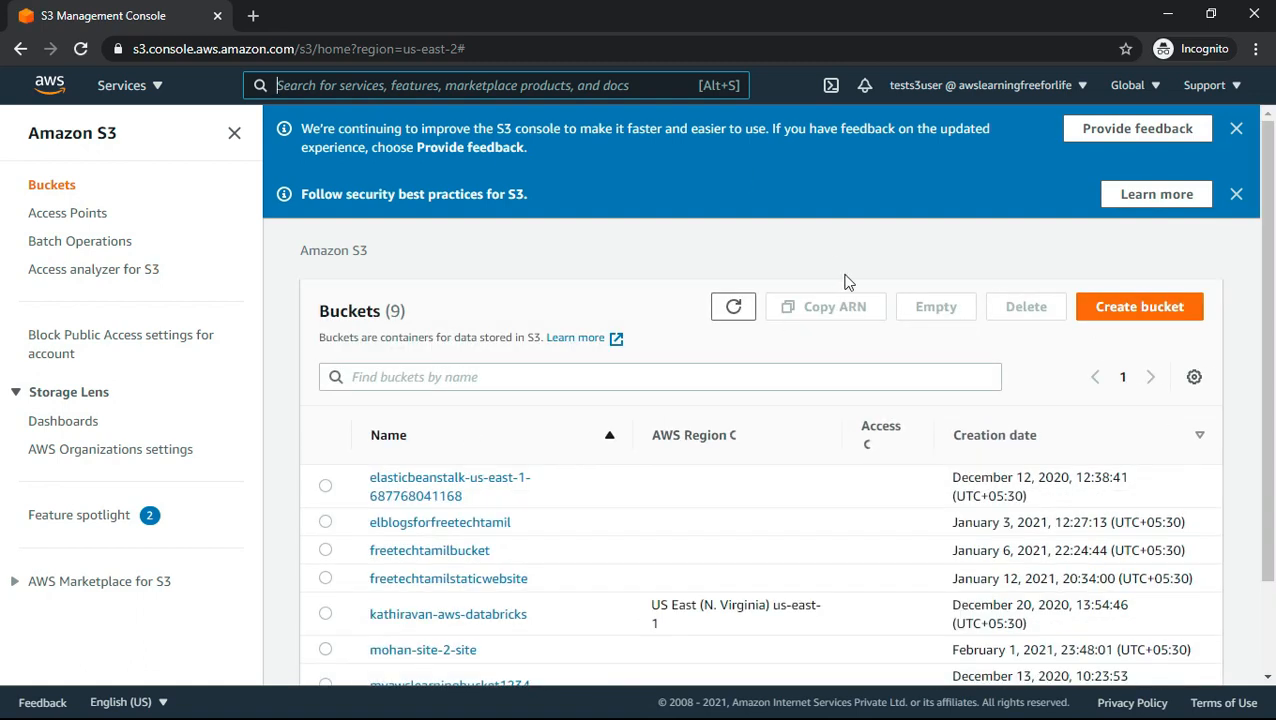
- Try to create a bucket named thisisreadonlybucketforfreetechtamil in US East (Ohio) us-east-2 with the default settings
click(1150, 308)
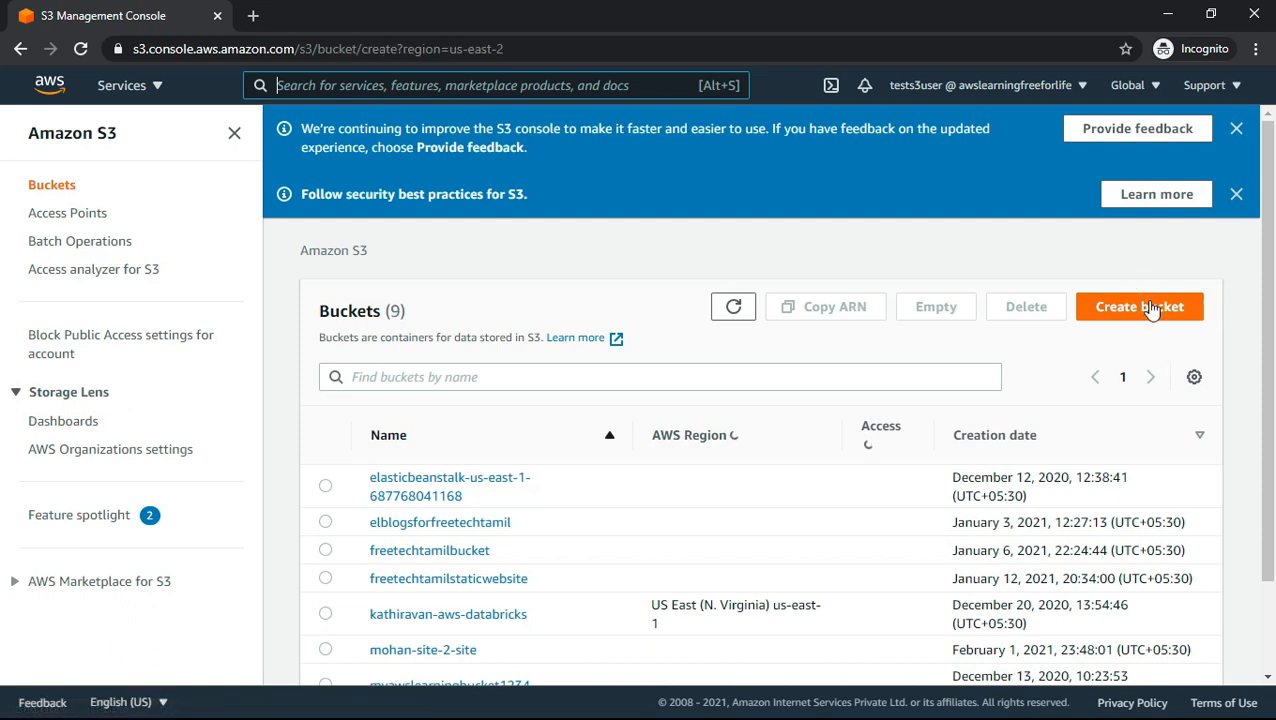
click(162, 410)
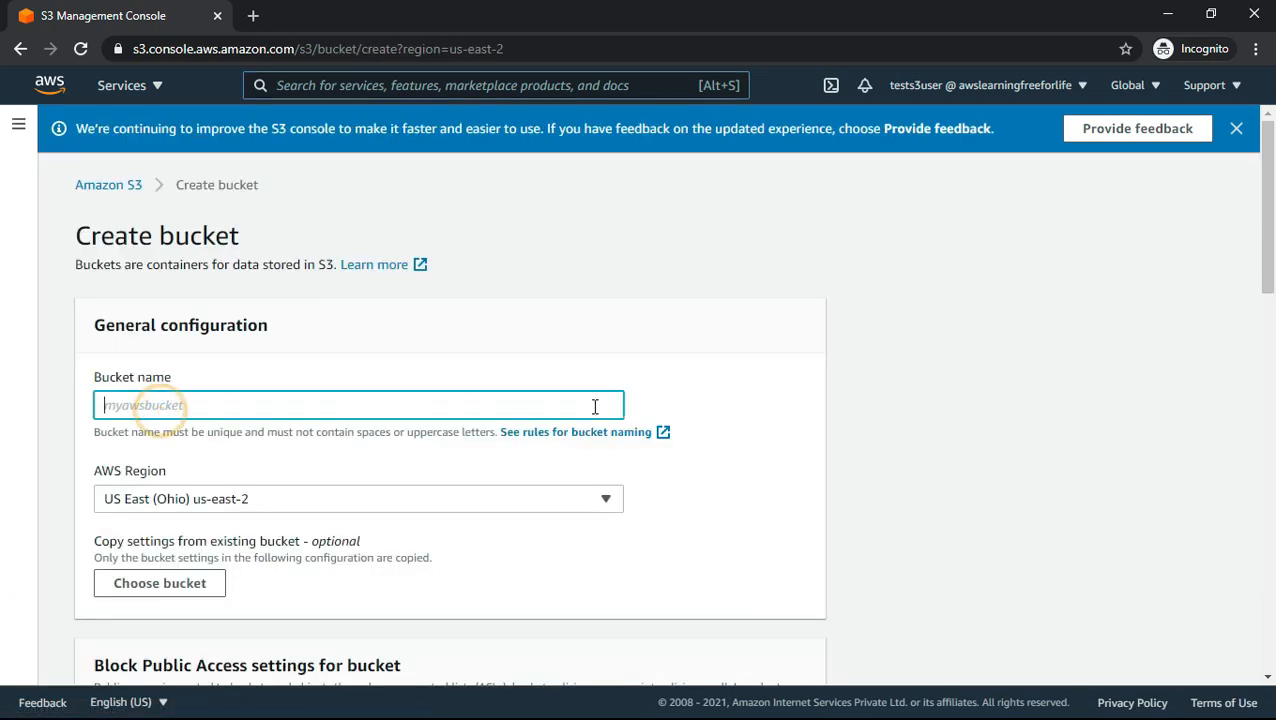
text(th)
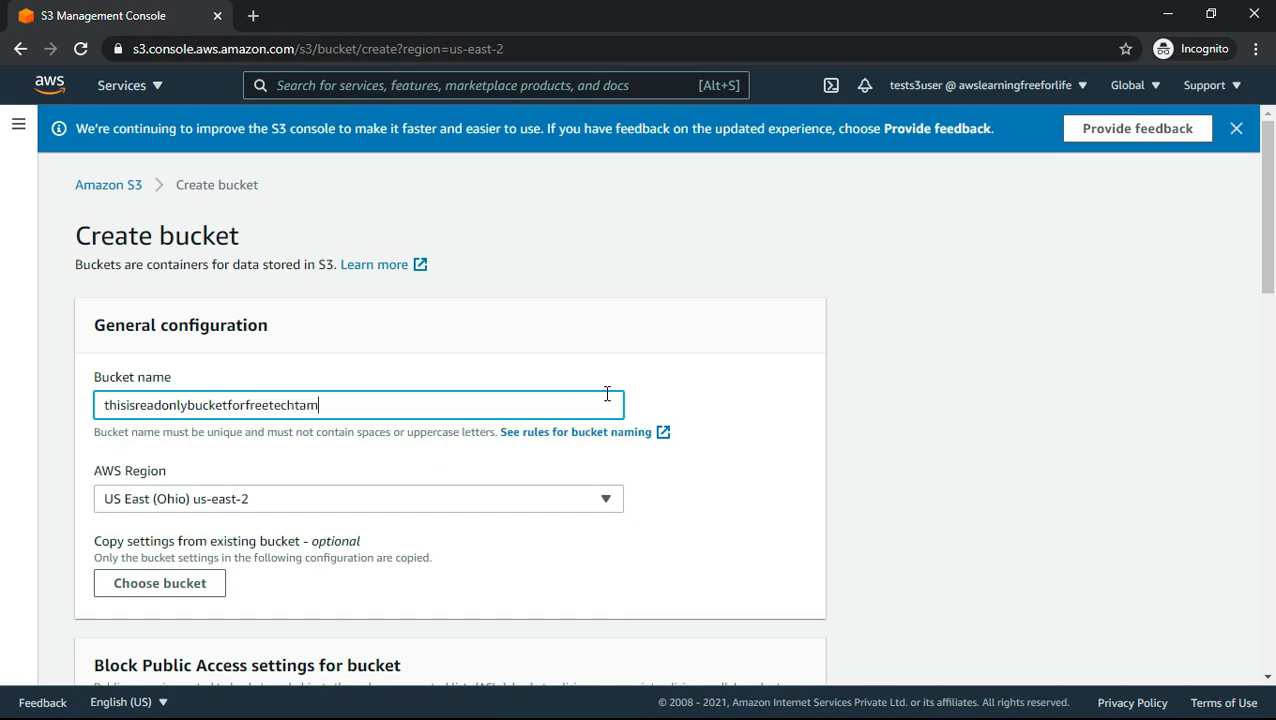
scroll(142, 470, down, 2)
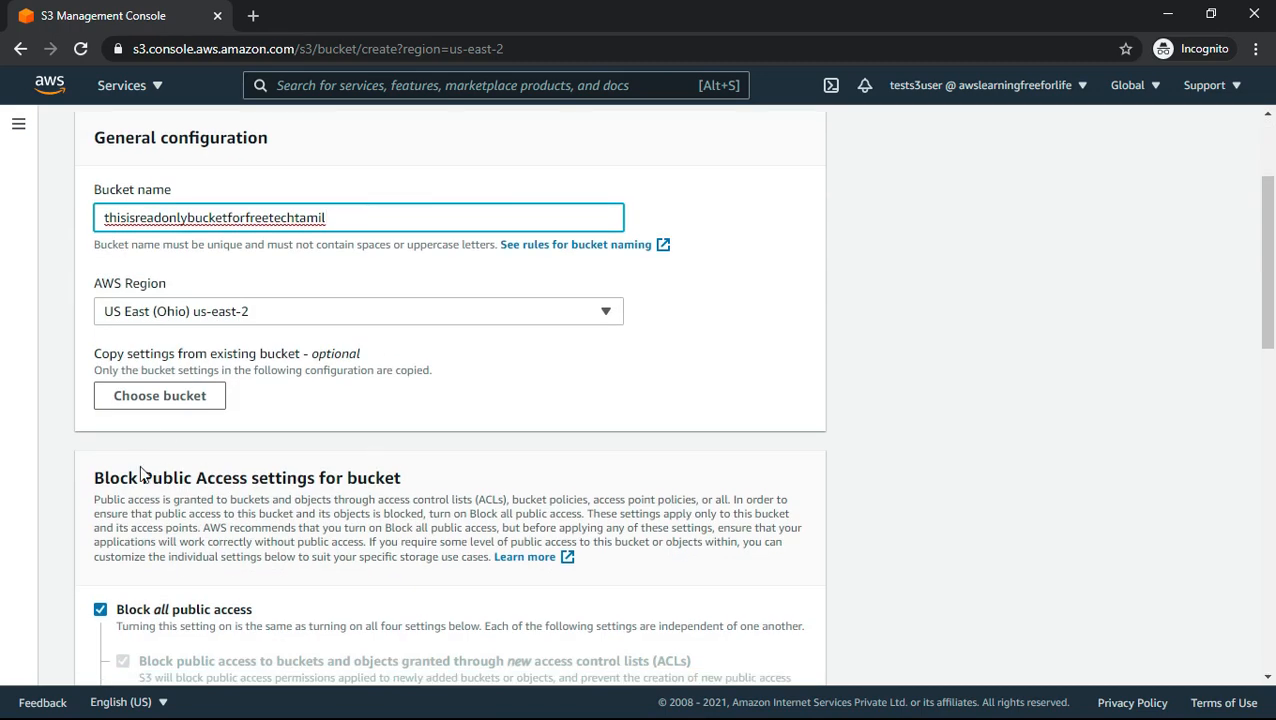
scroll(436, 459, down, 6)
scroll(436, 459, down, 5)
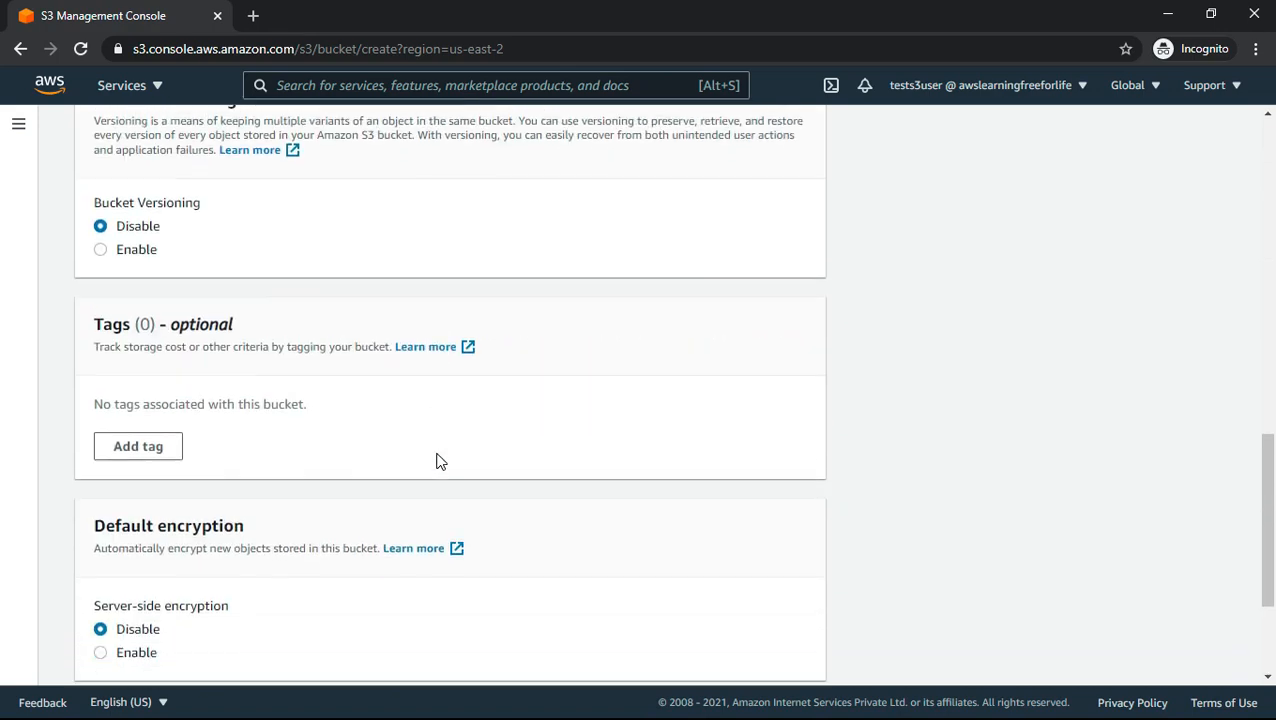
click(786, 658)
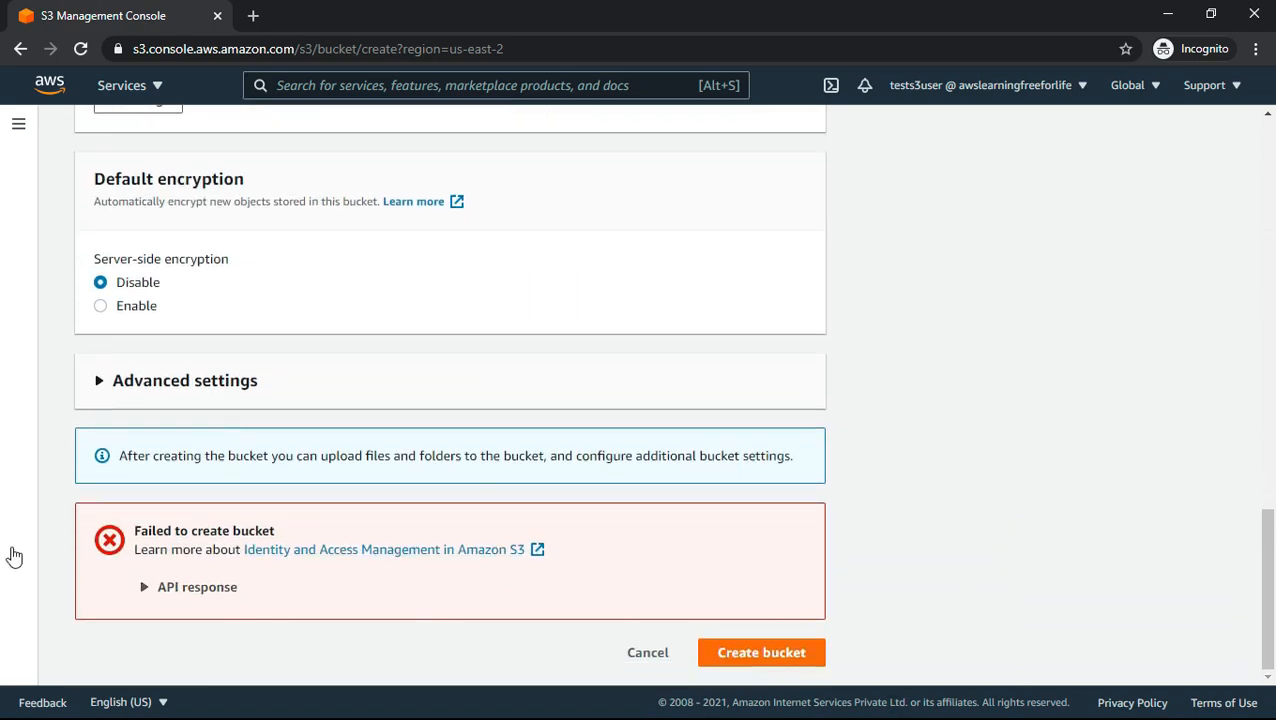
- Expand the API response of the bucket creation error, and close the incognito window
click(185, 588)
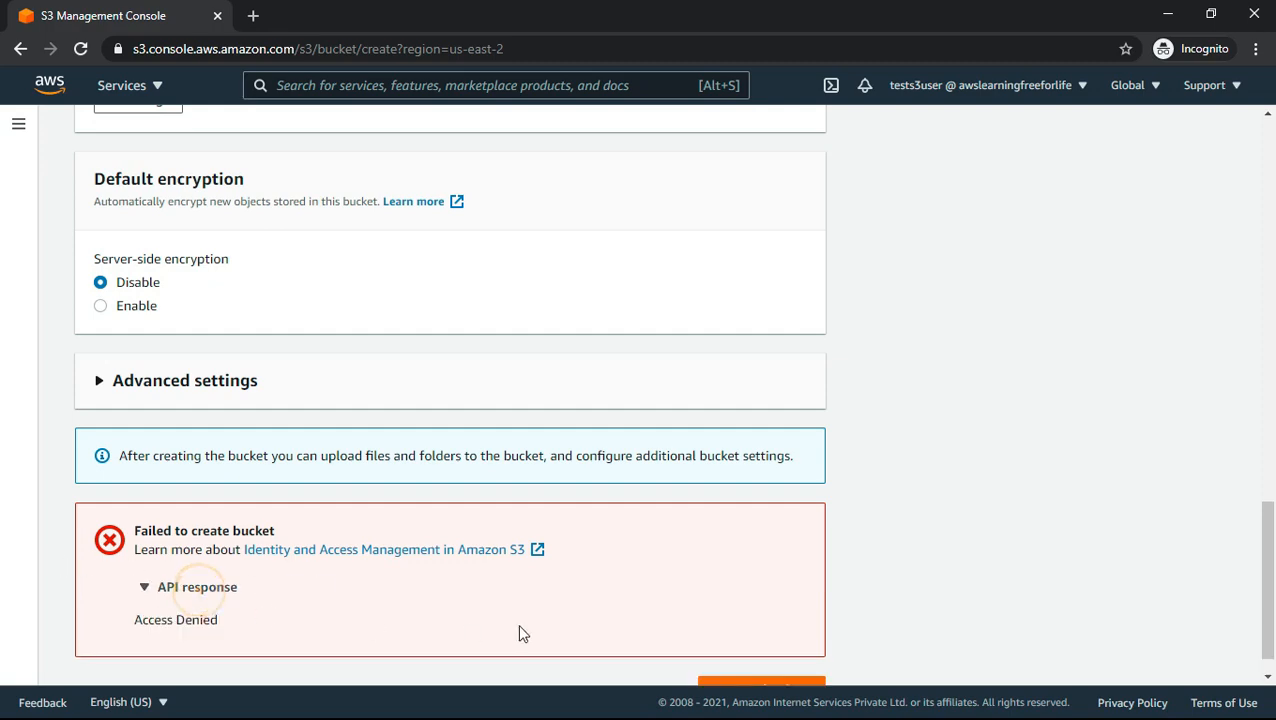
scroll(974, 598, up, 15)
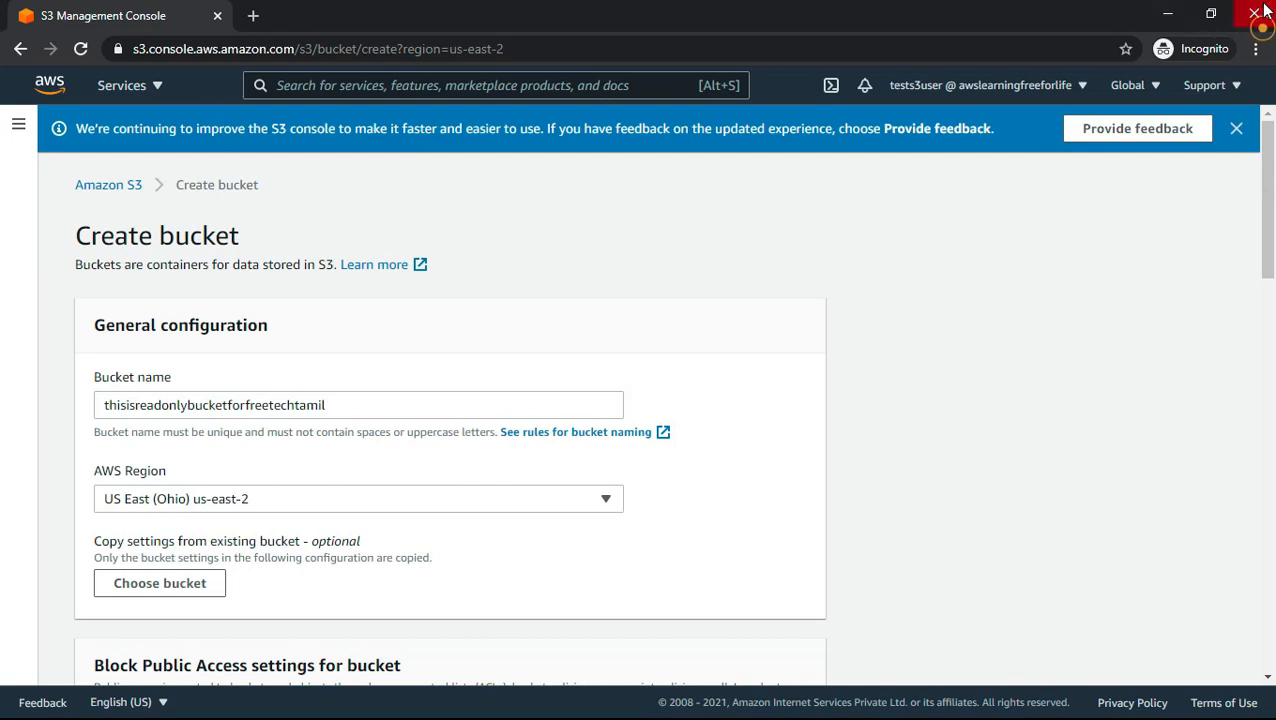
click(1258, 12)
scroll(1195, 435, up, 1)
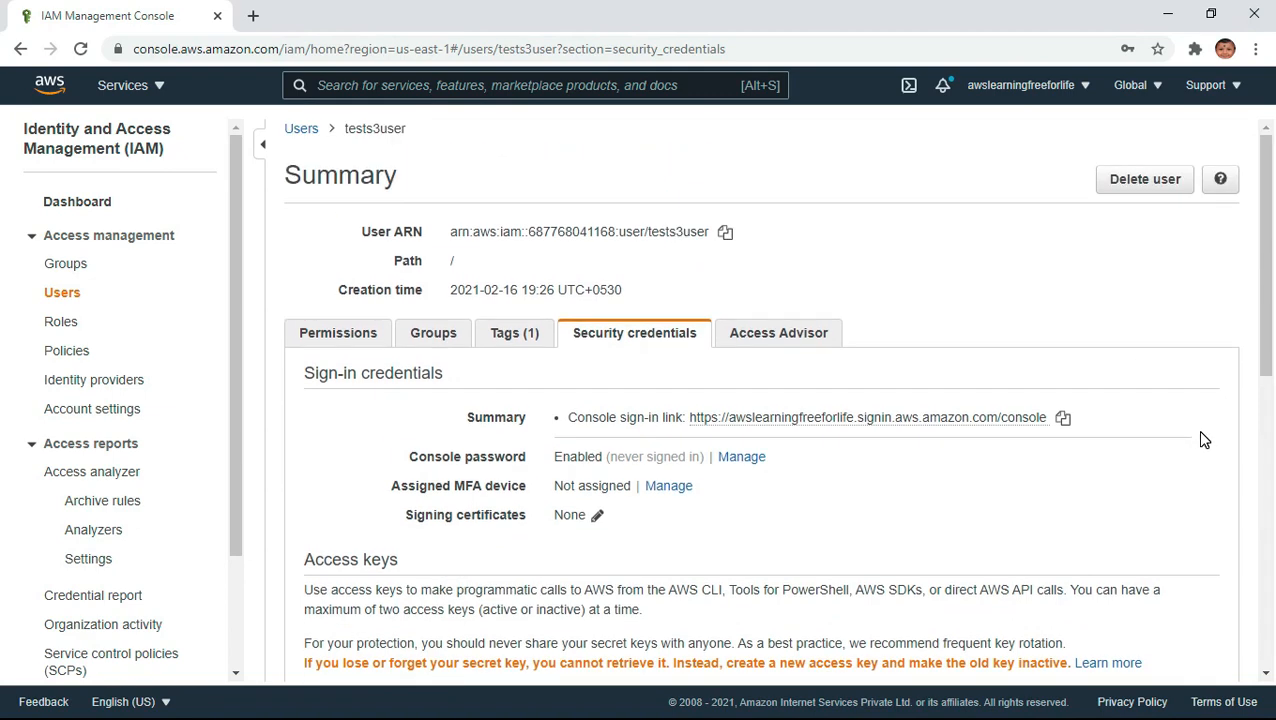
- Open the S3 service in the main account's console and open the bucket freetechtamilbucket
click(128, 87)
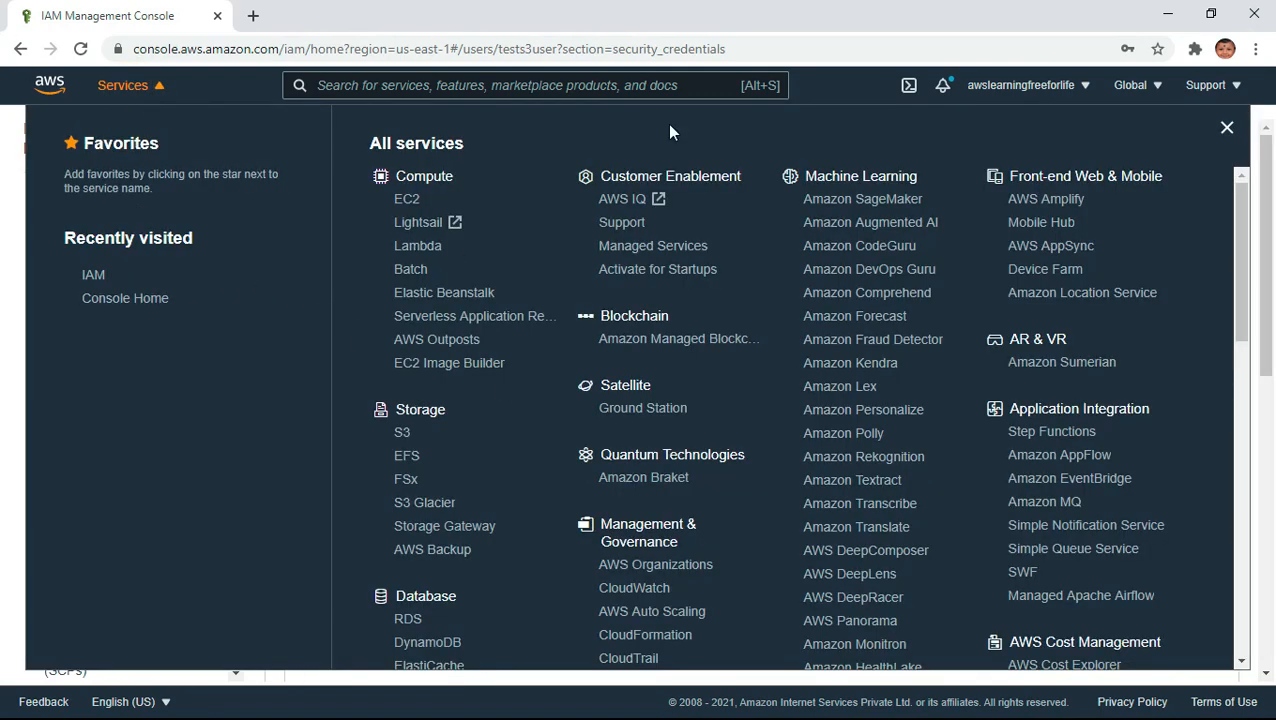
click(8, 325)
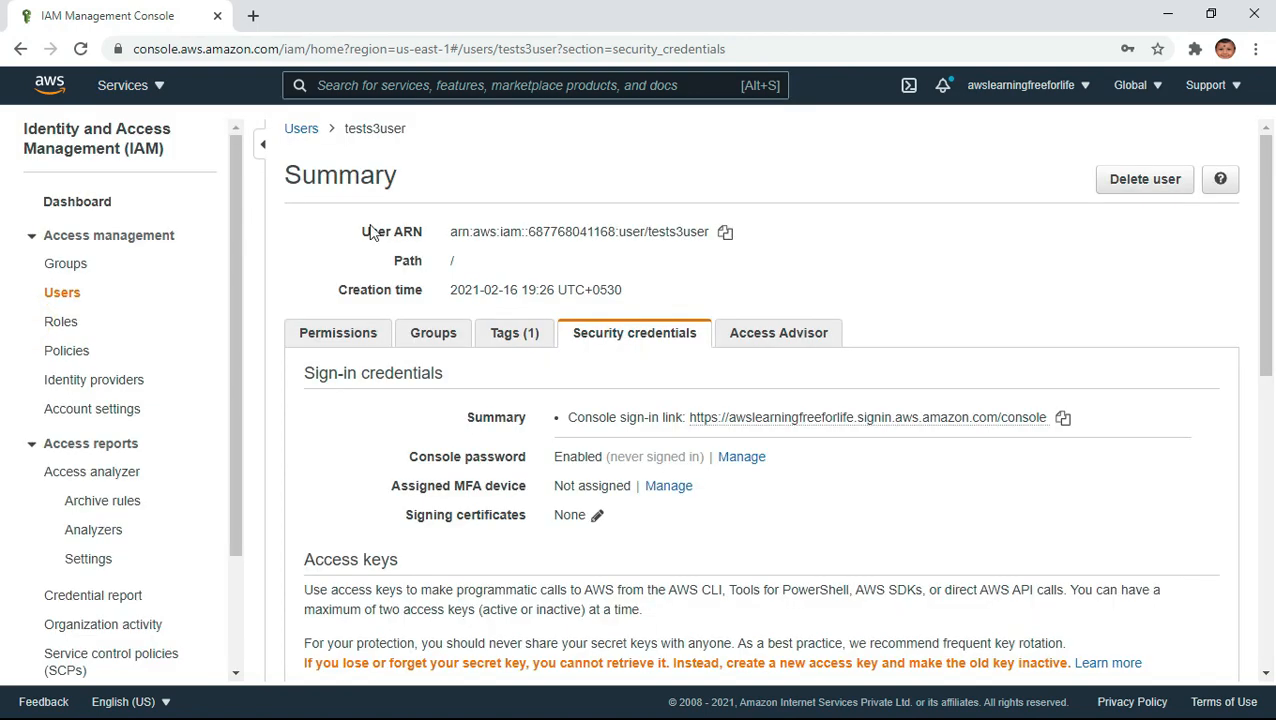
click(360, 86)
text(s3)
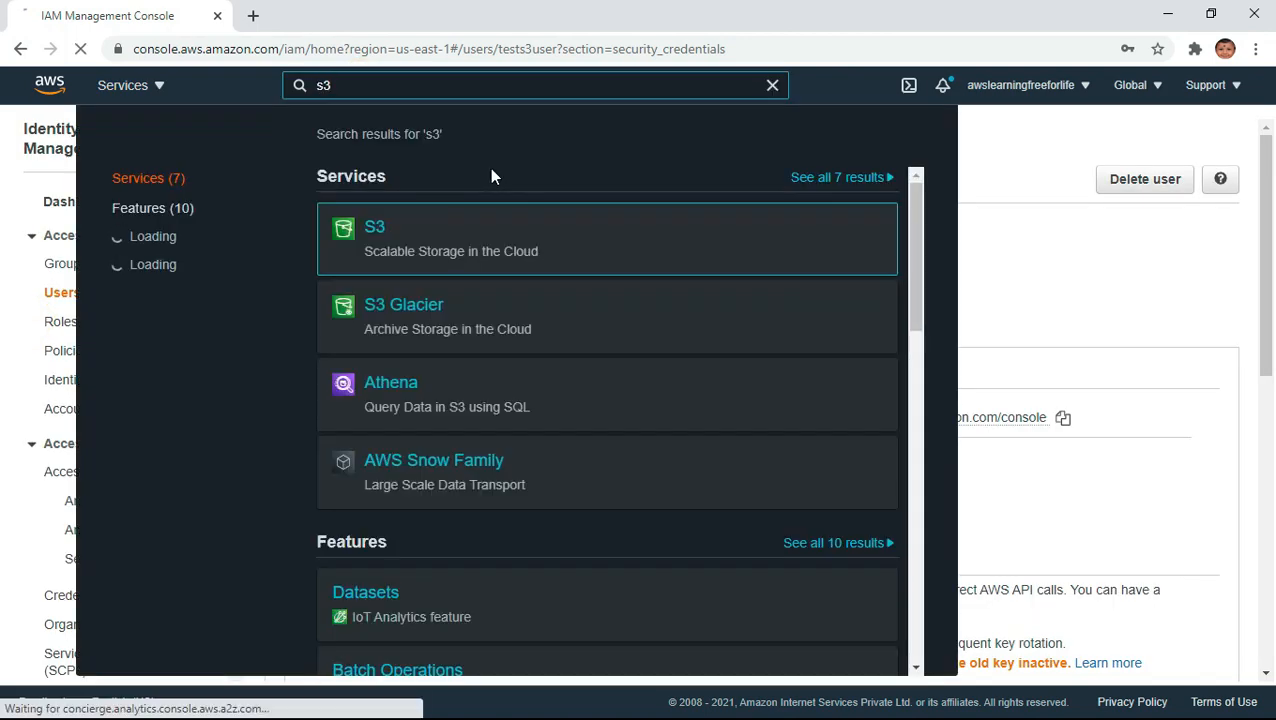
click(377, 224)
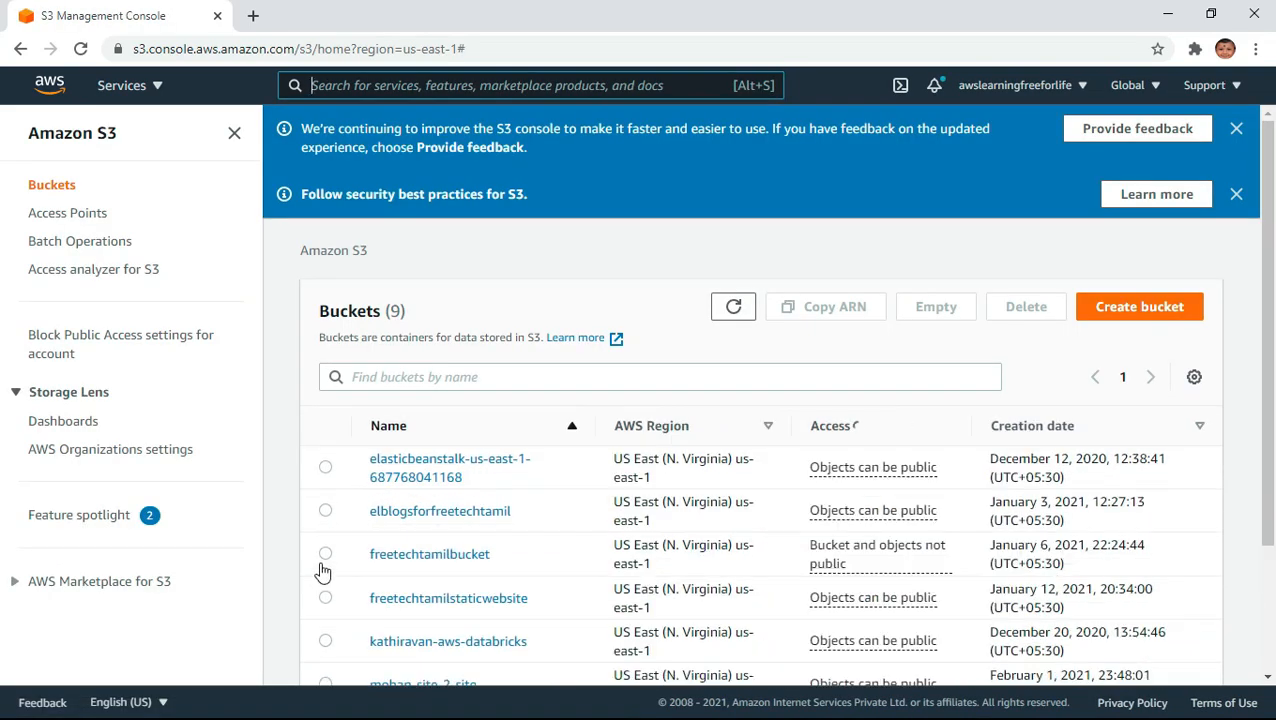
click(328, 558)
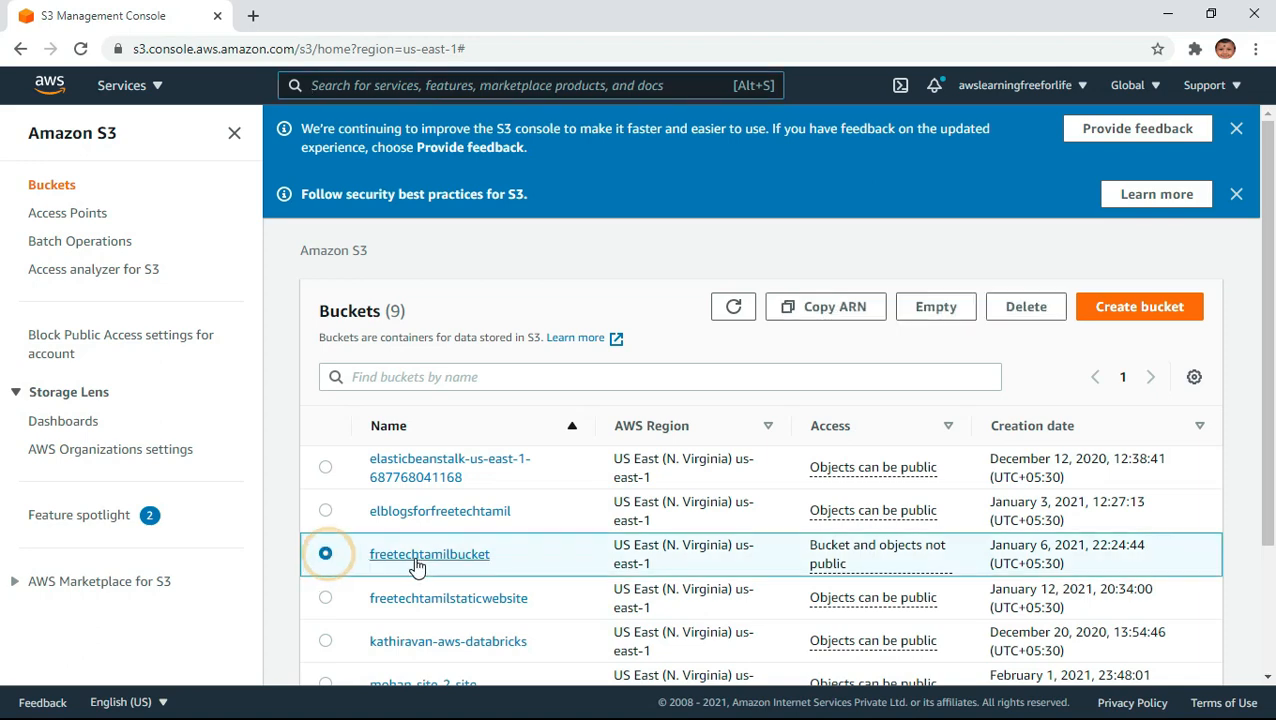
click(423, 560)
scroll(1003, 592, down, 1)
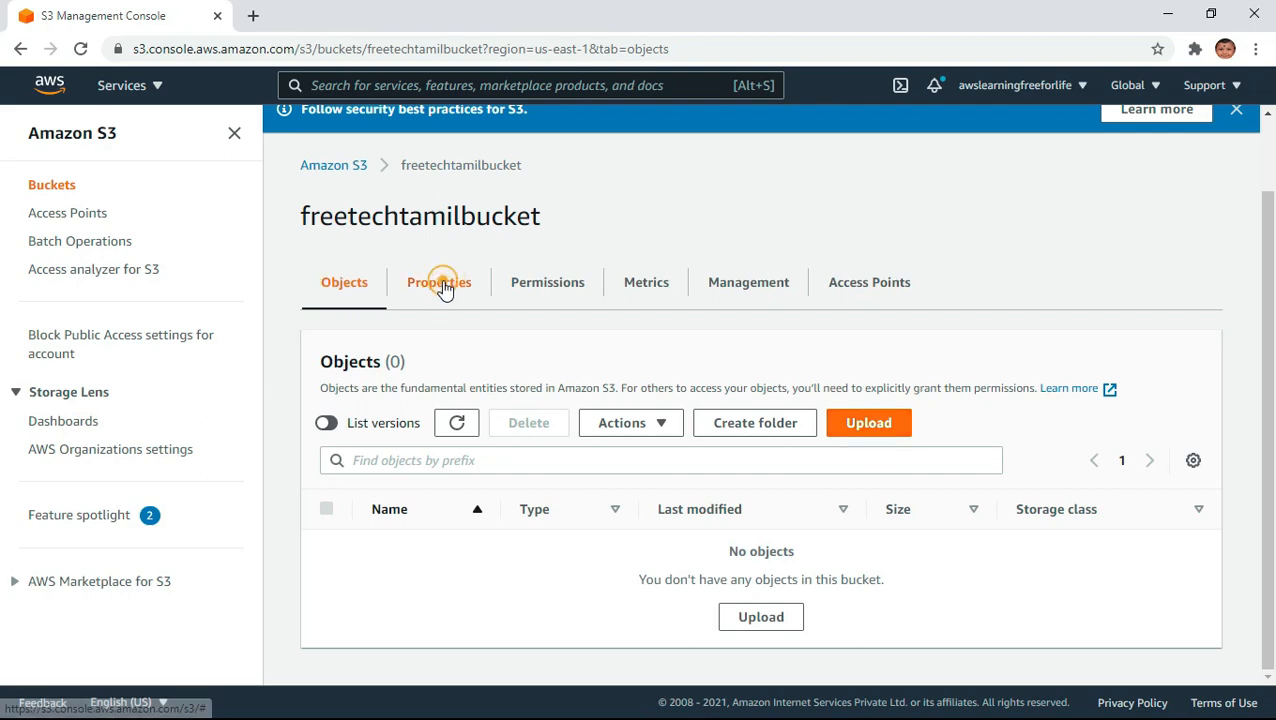
- Turn off Block all public access in the permissions of freetechtamilbucket and confirm the change with "confirm"
click(493, 293)
click(557, 294)
scroll(832, 493, down, 4)
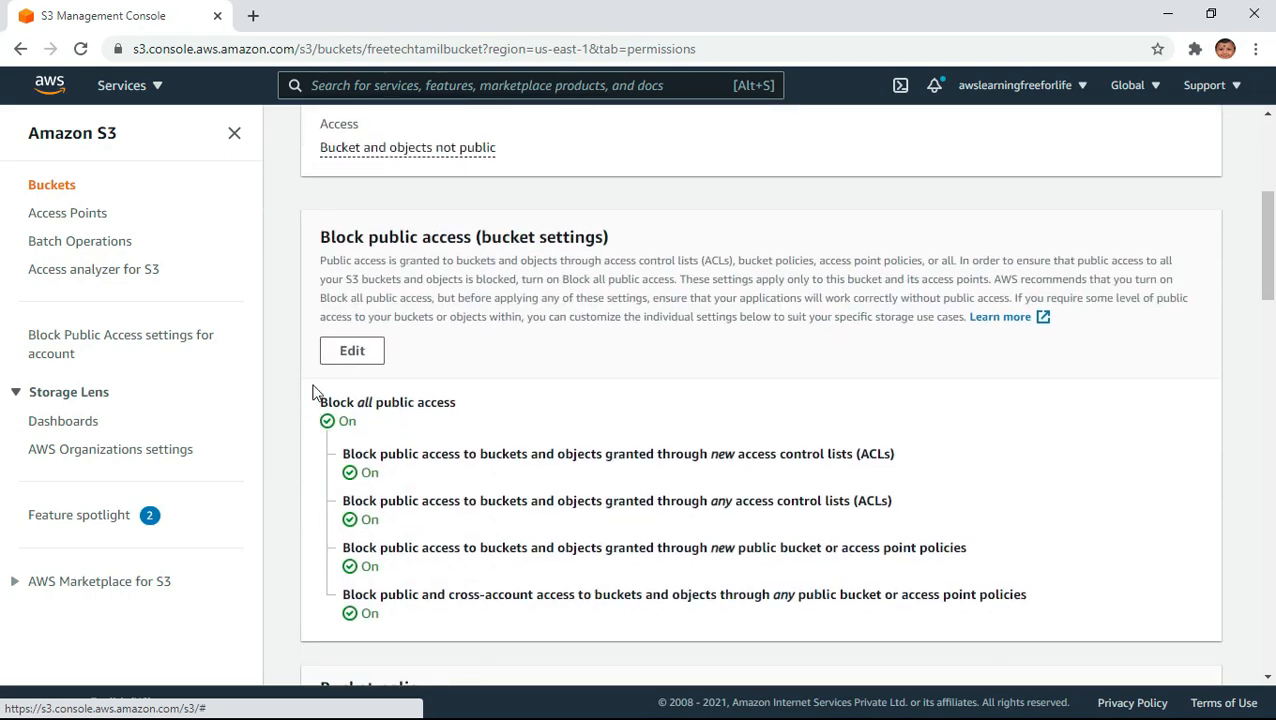
click(352, 350)
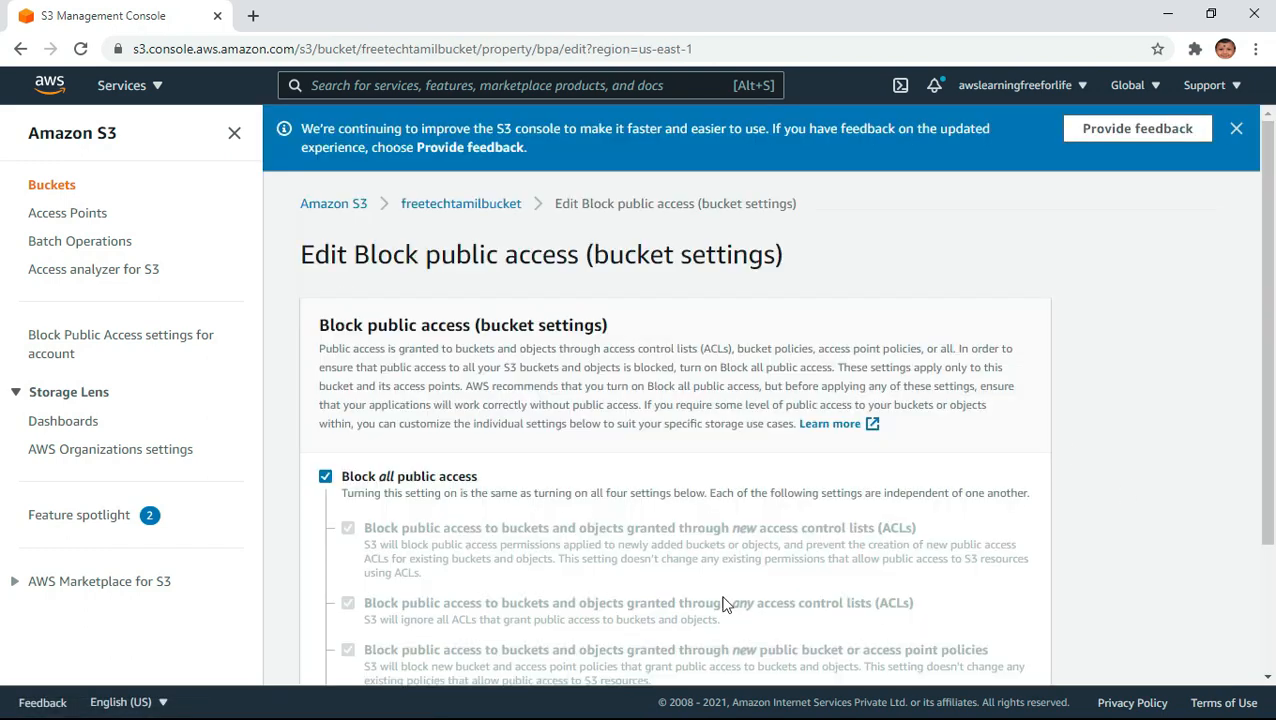
scroll(603, 452, down, 3)
click(325, 307)
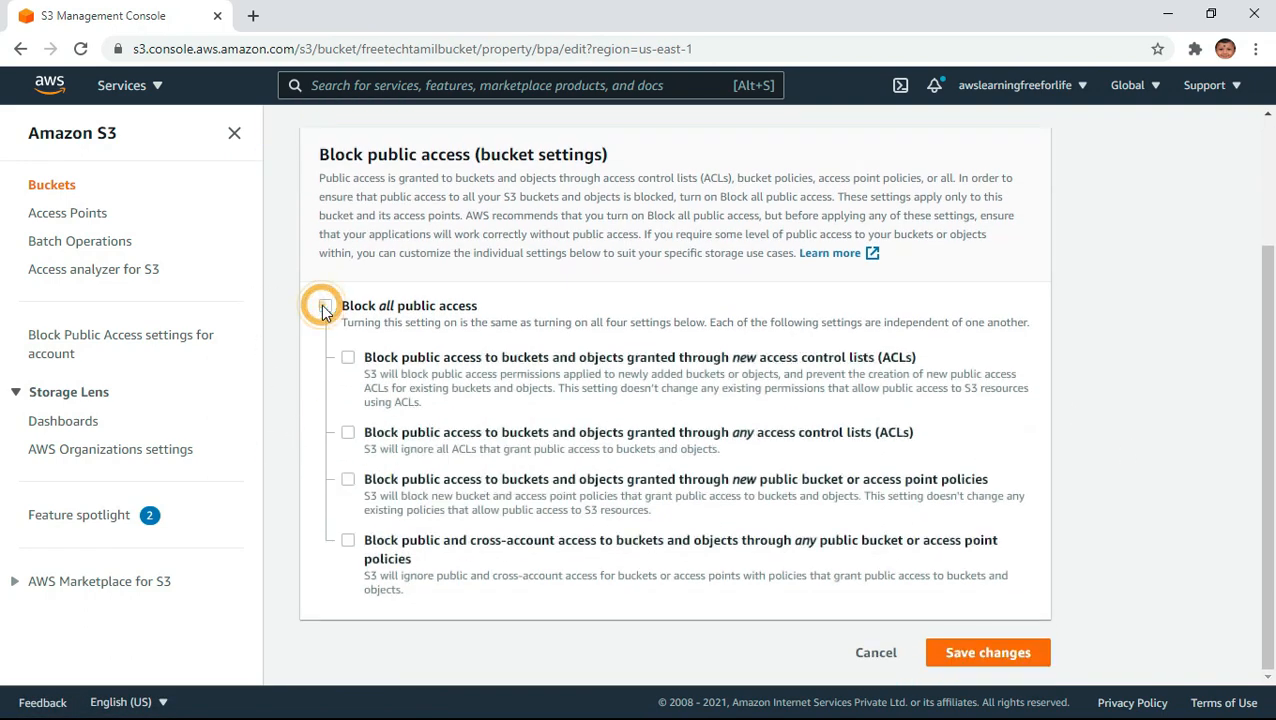
click(940, 660)
text(confirm)
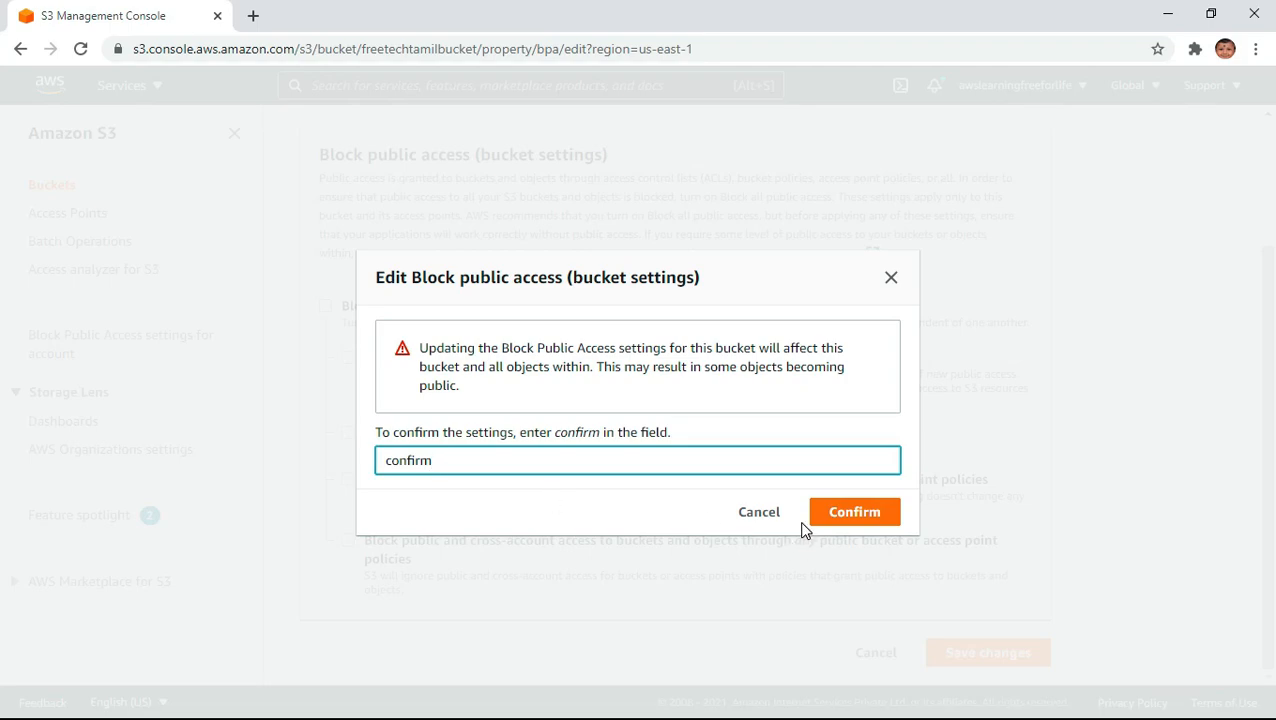
click(864, 510)
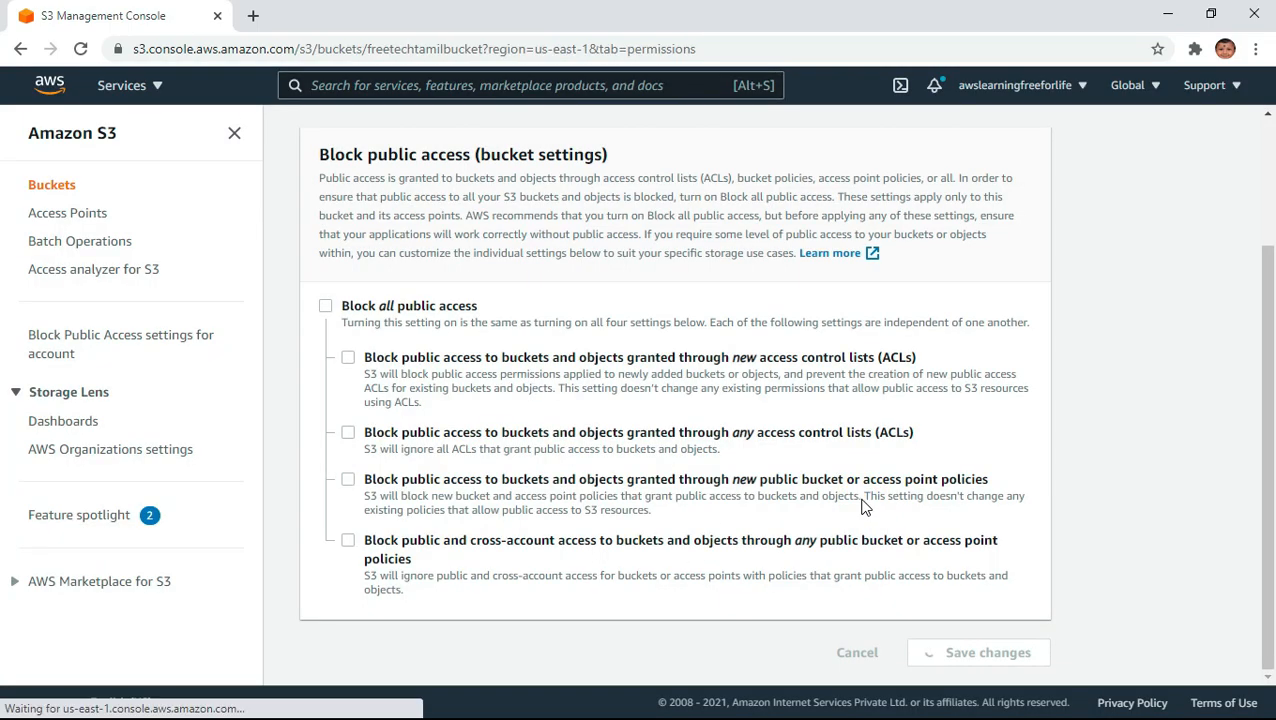
- Review the properties of freetechtamilbucket, including versioning, archive configurations and server access logging
scroll(561, 527, down, 4)
scroll(575, 525, up, 4)
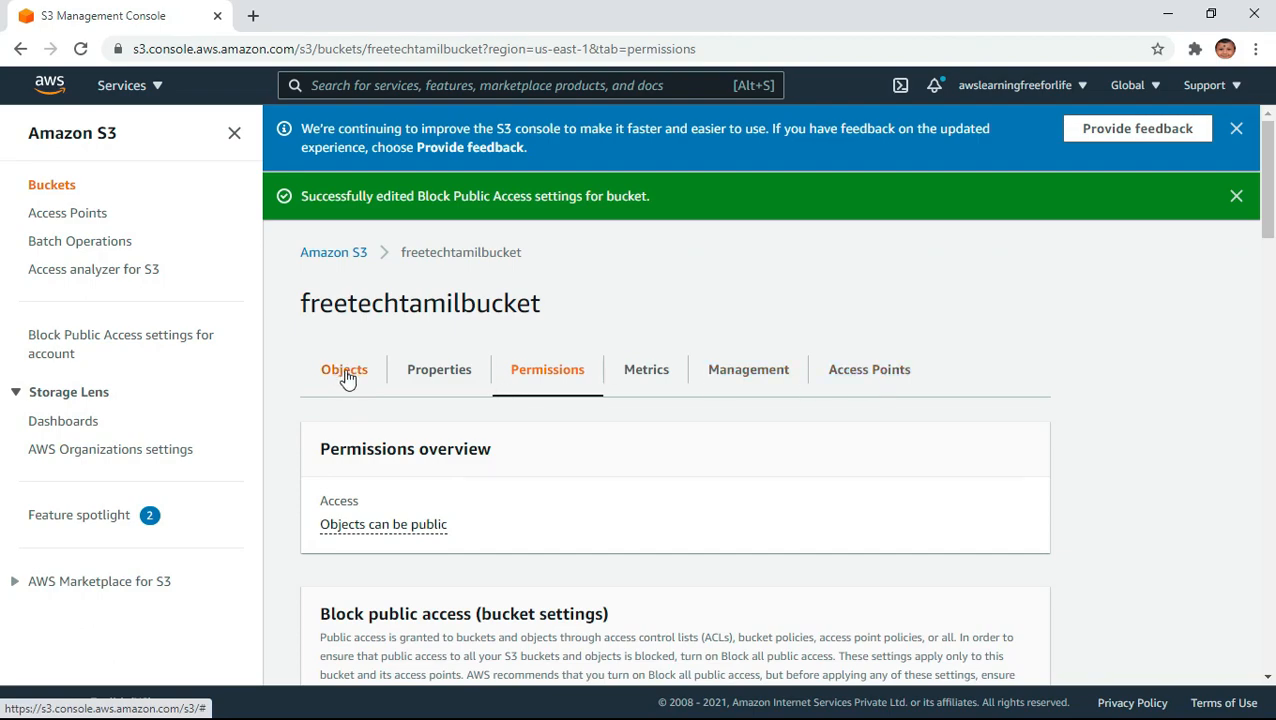
click(437, 378)
scroll(915, 530, down, 10)
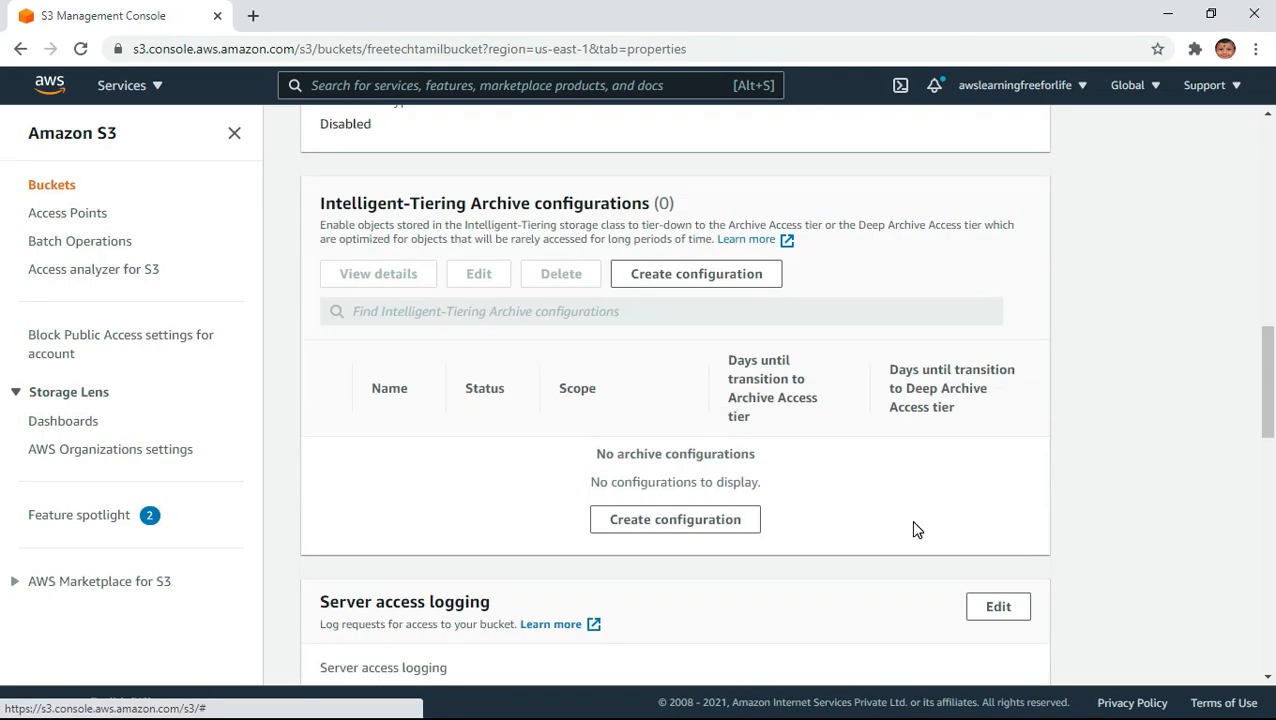
scroll(917, 530, up, 8)
scroll(911, 527, up, 3)
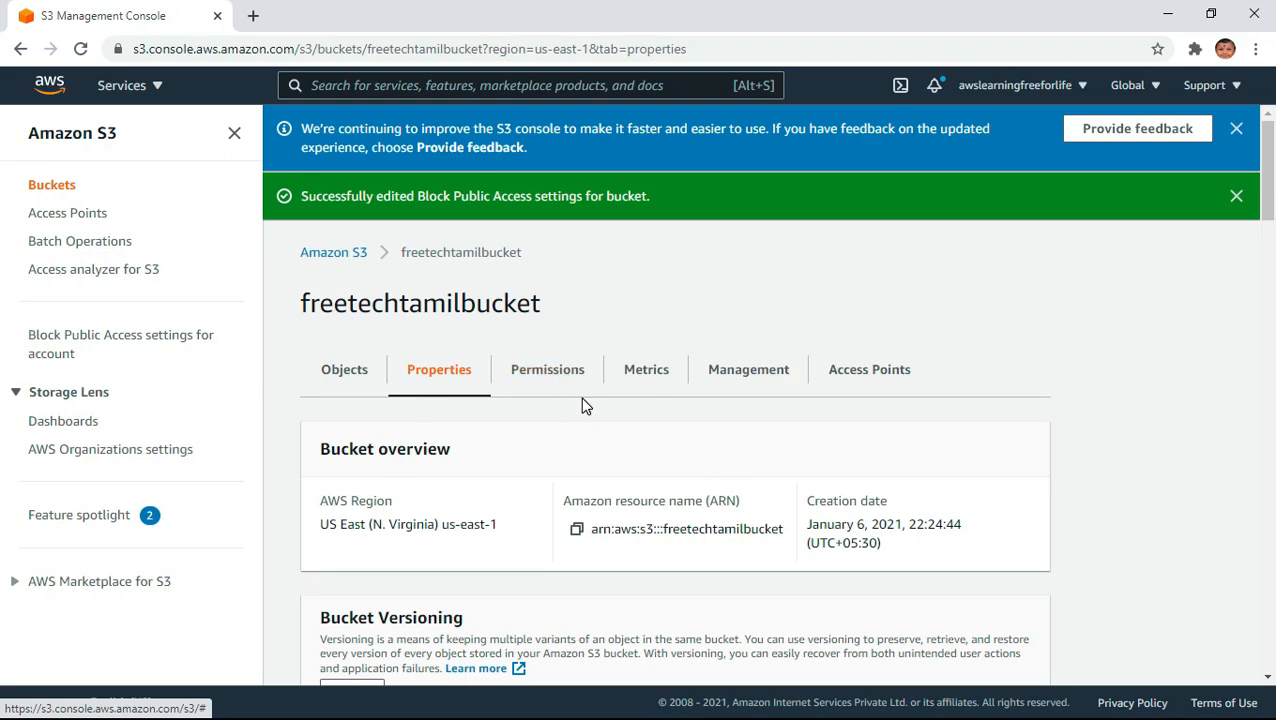
scroll(706, 458, down, 1)
- Review the block public access settings and the bucket policy section in the permissions of freetechtamilbucket
click(548, 272)
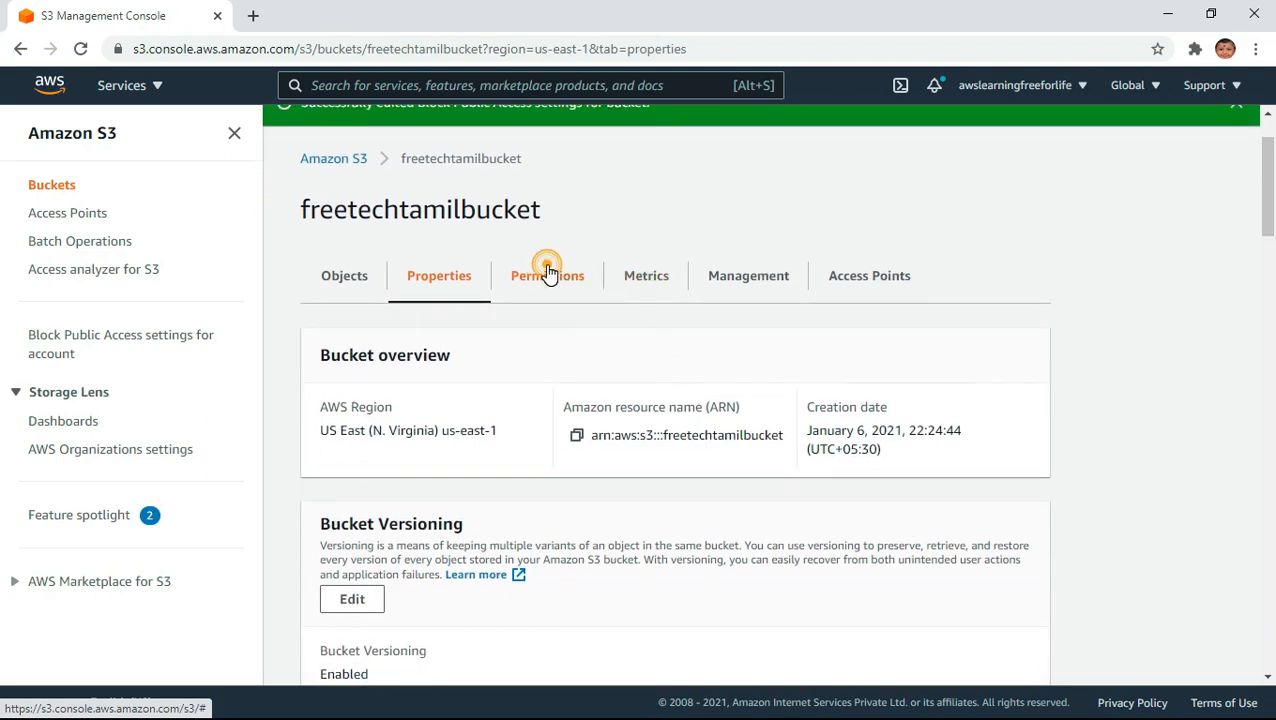
scroll(723, 535, down, 5)
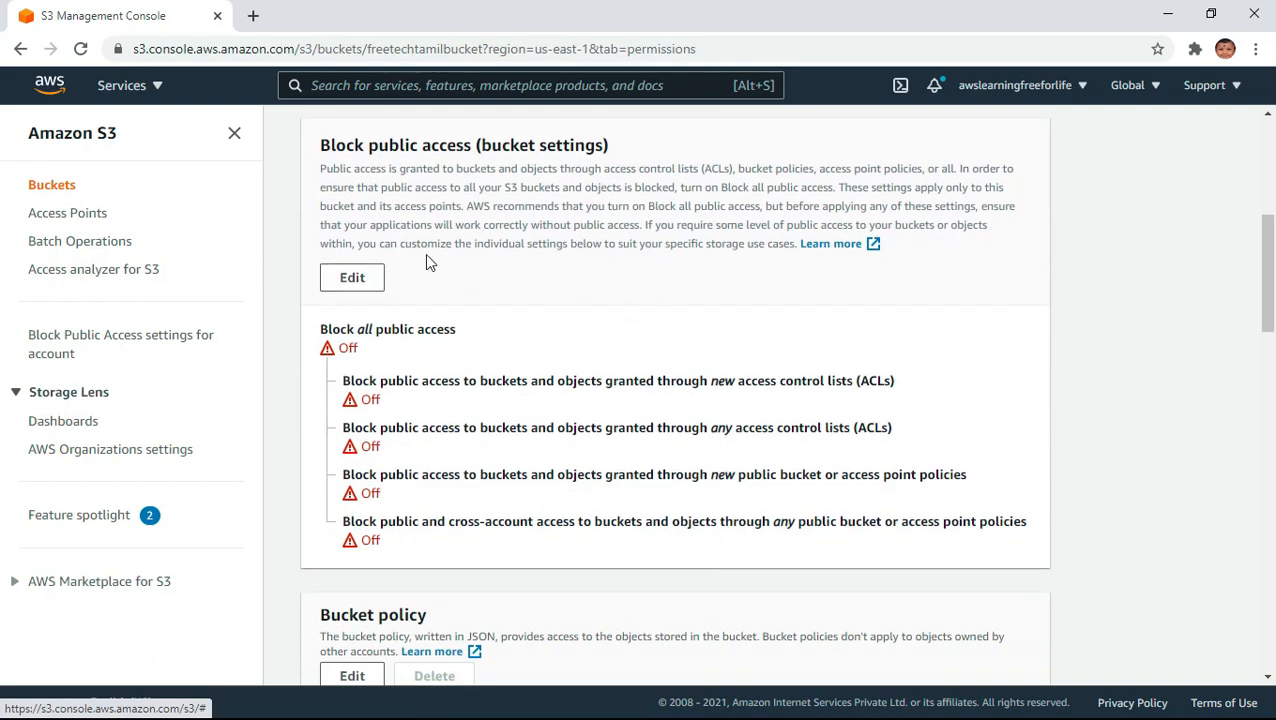
scroll(450, 590, down, 3)
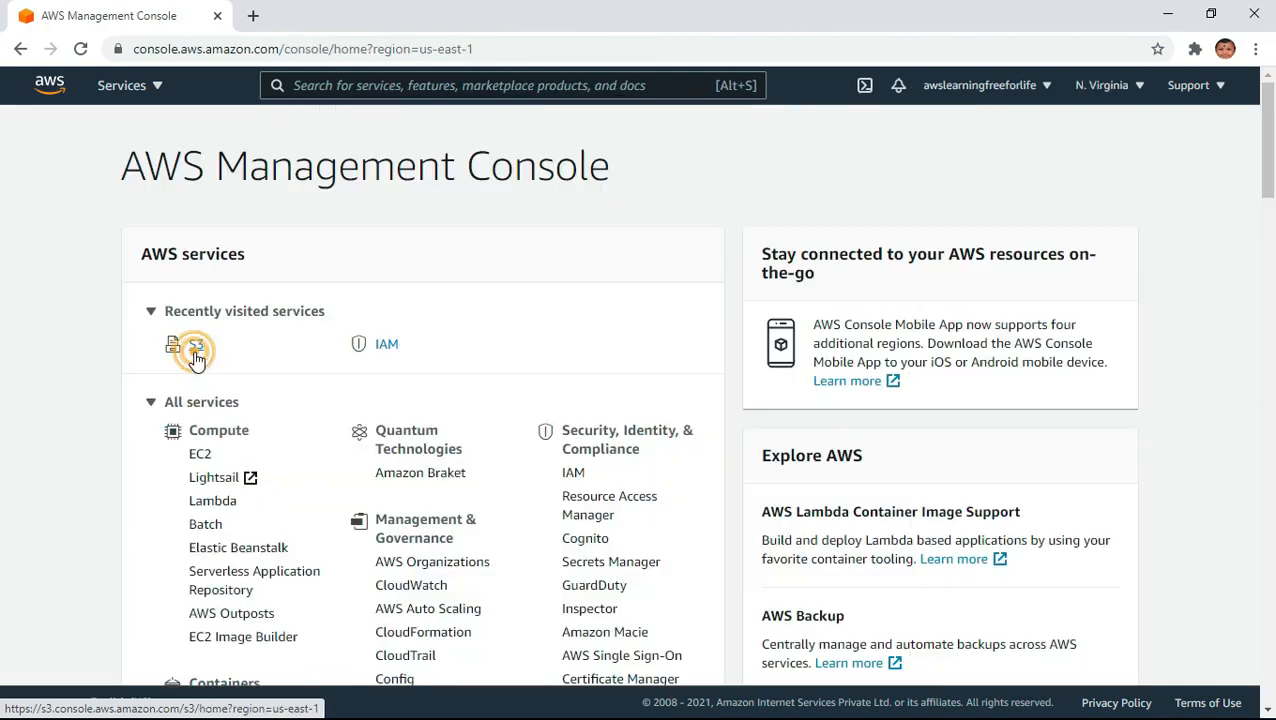
- Return to the S3 bucket list and create a bucket named thisistestbucketforpolicygenerator in US East (N. Virginia) with the default settings
click(196, 350)
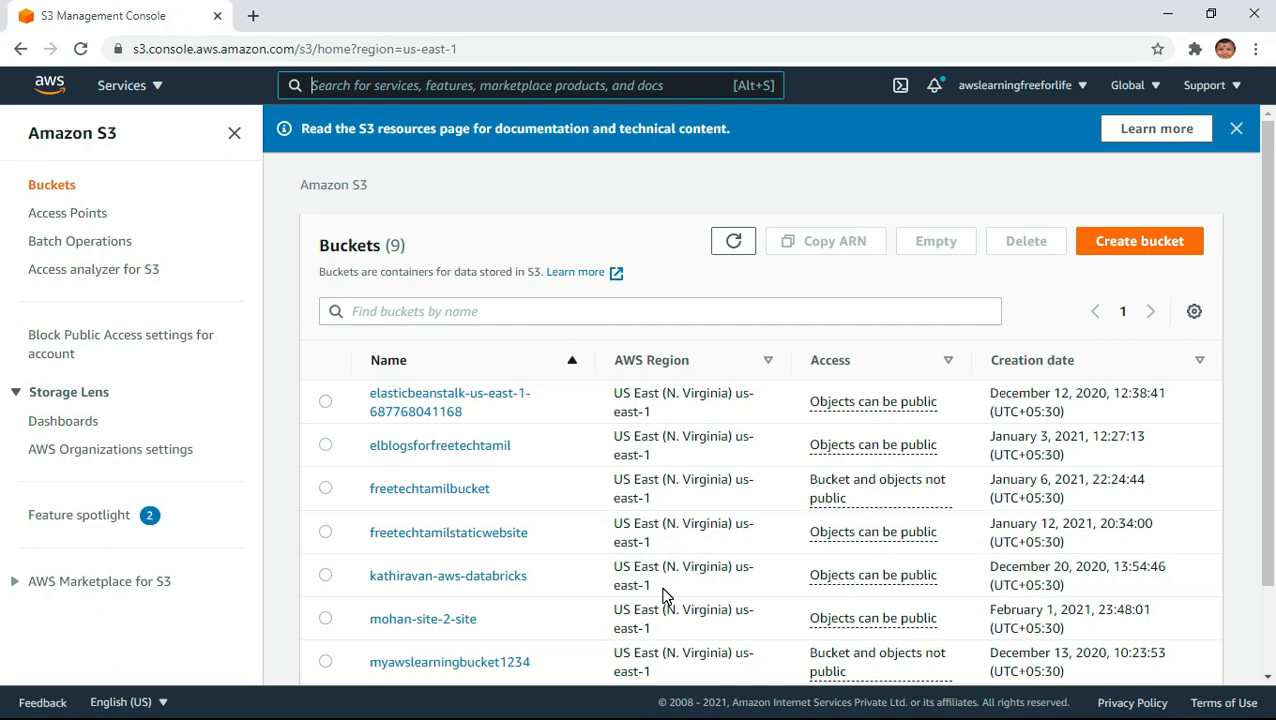
click(1155, 242)
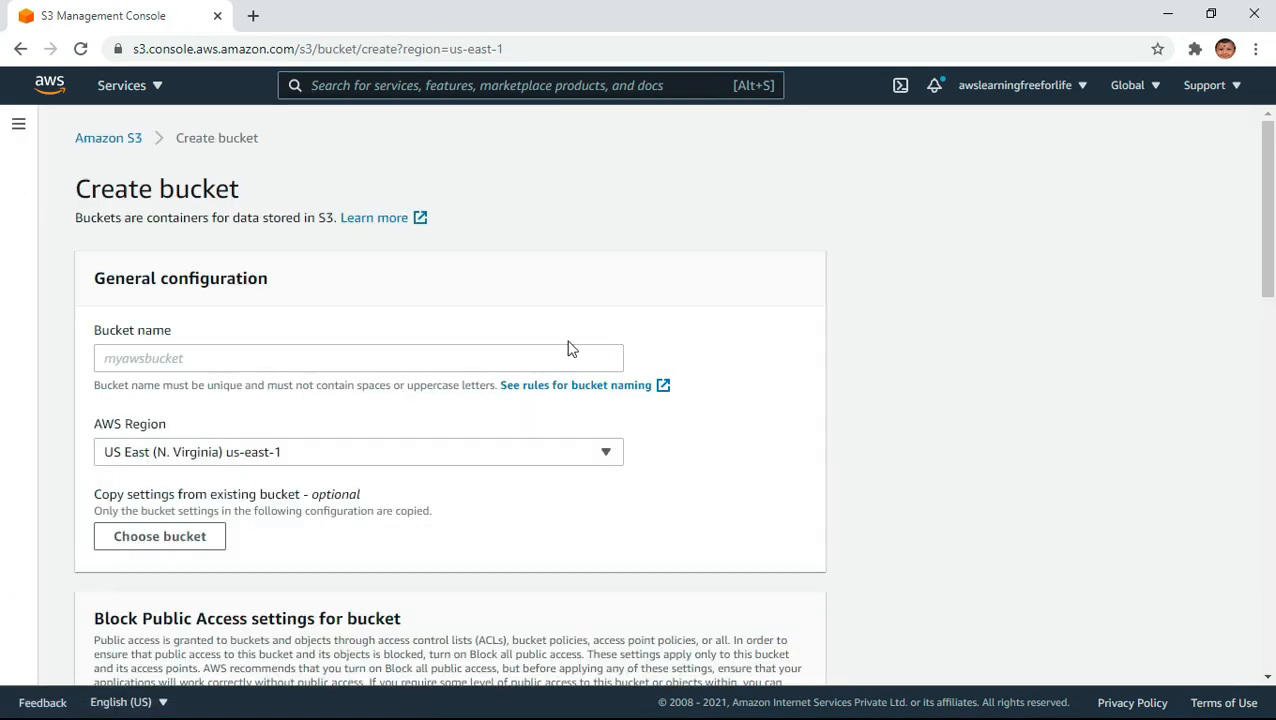
click(518, 355)
text(this)
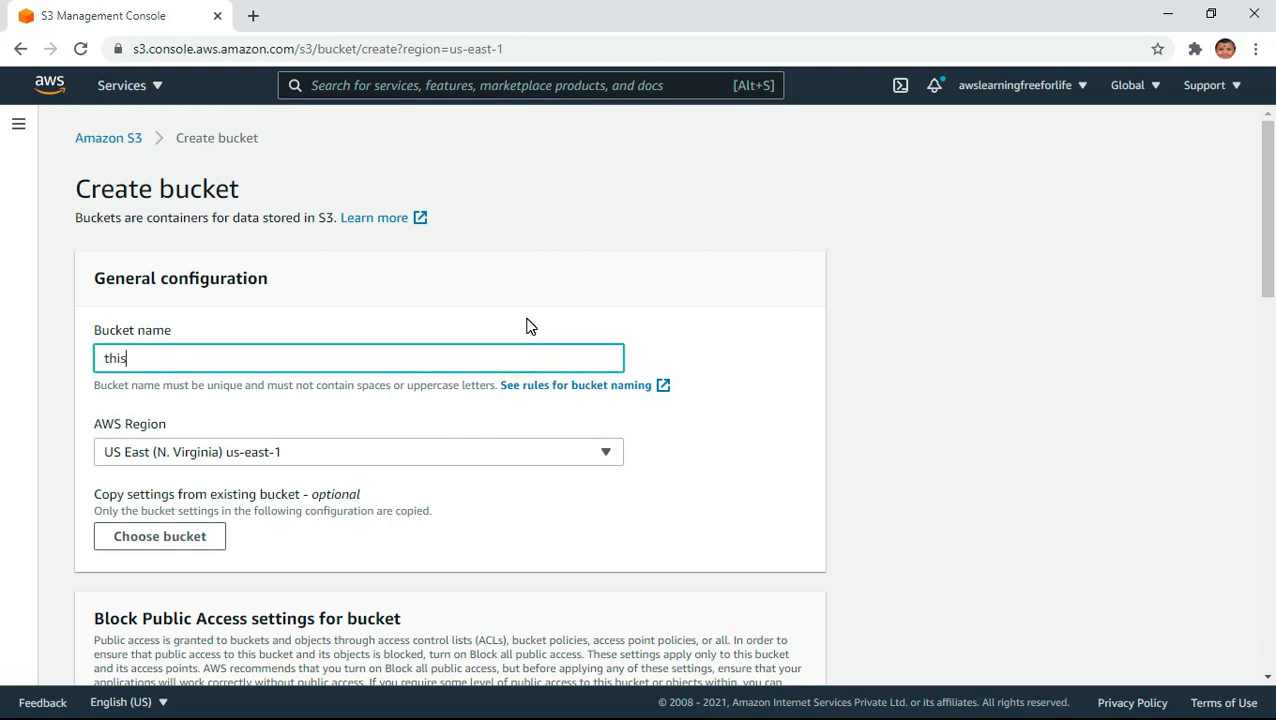
text(istestbucketfor)
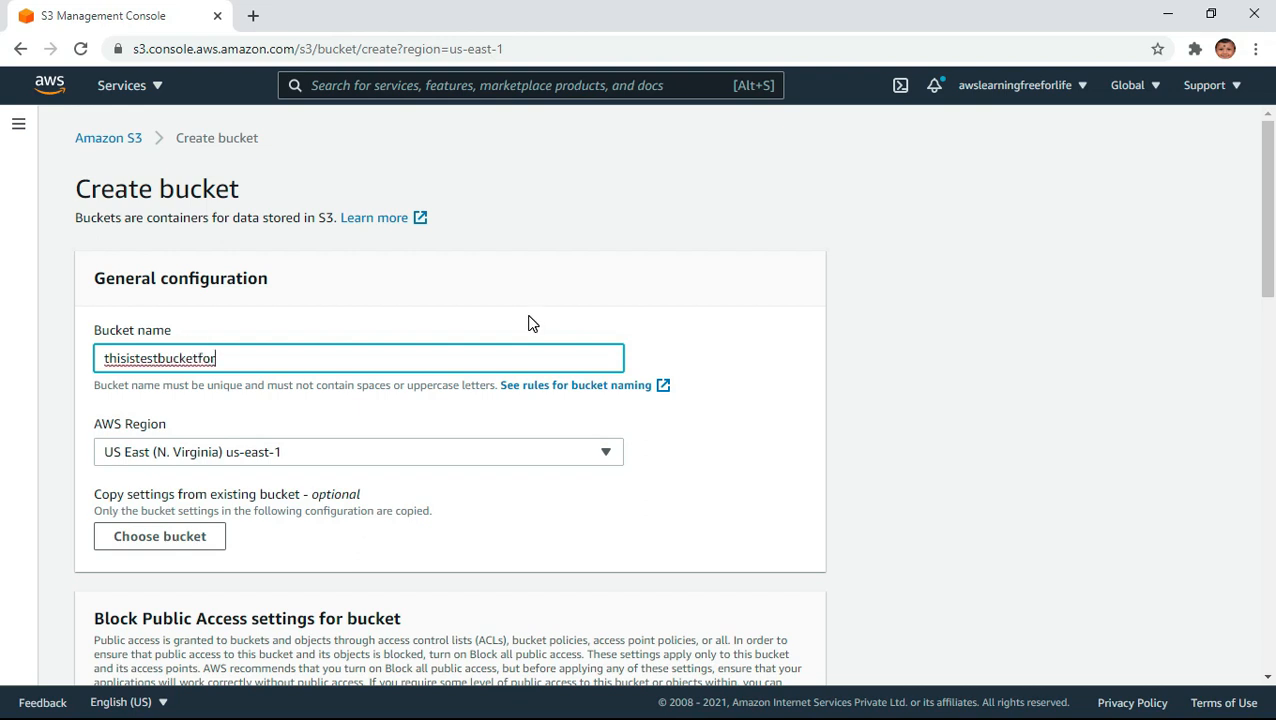
text(policygenerator)
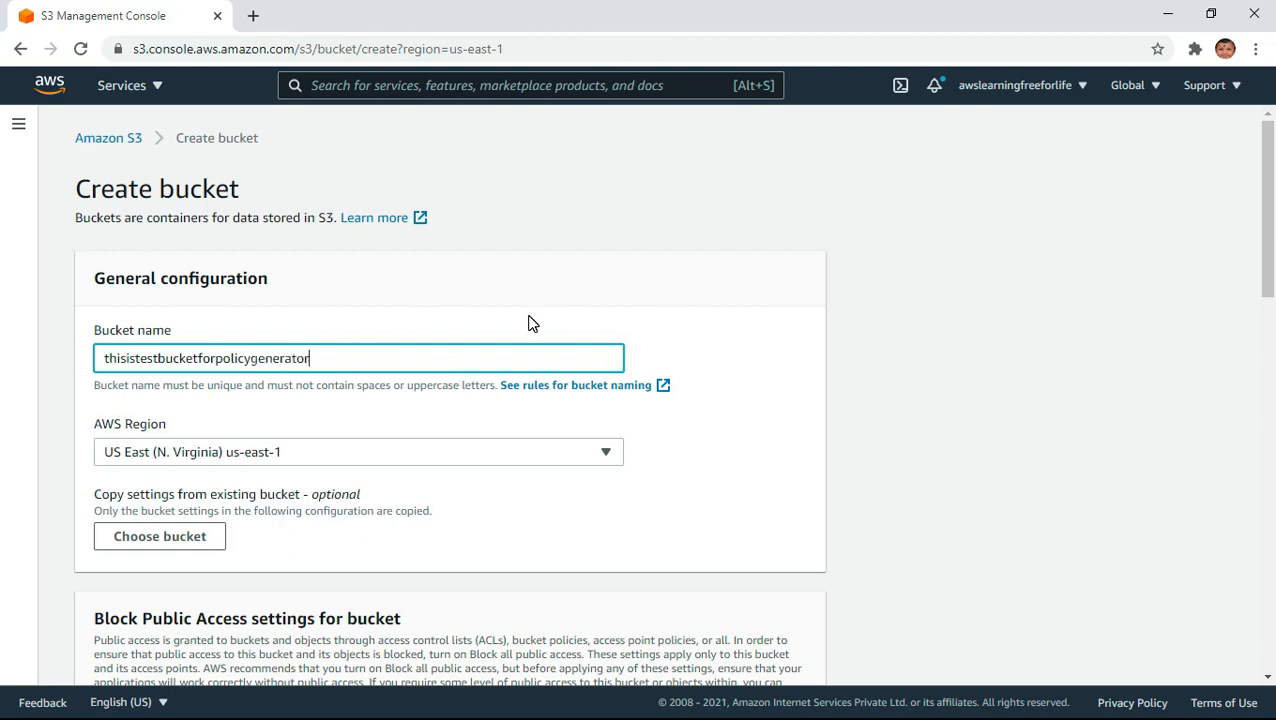
key(ctrl+a)
scroll(661, 509, down, 5)
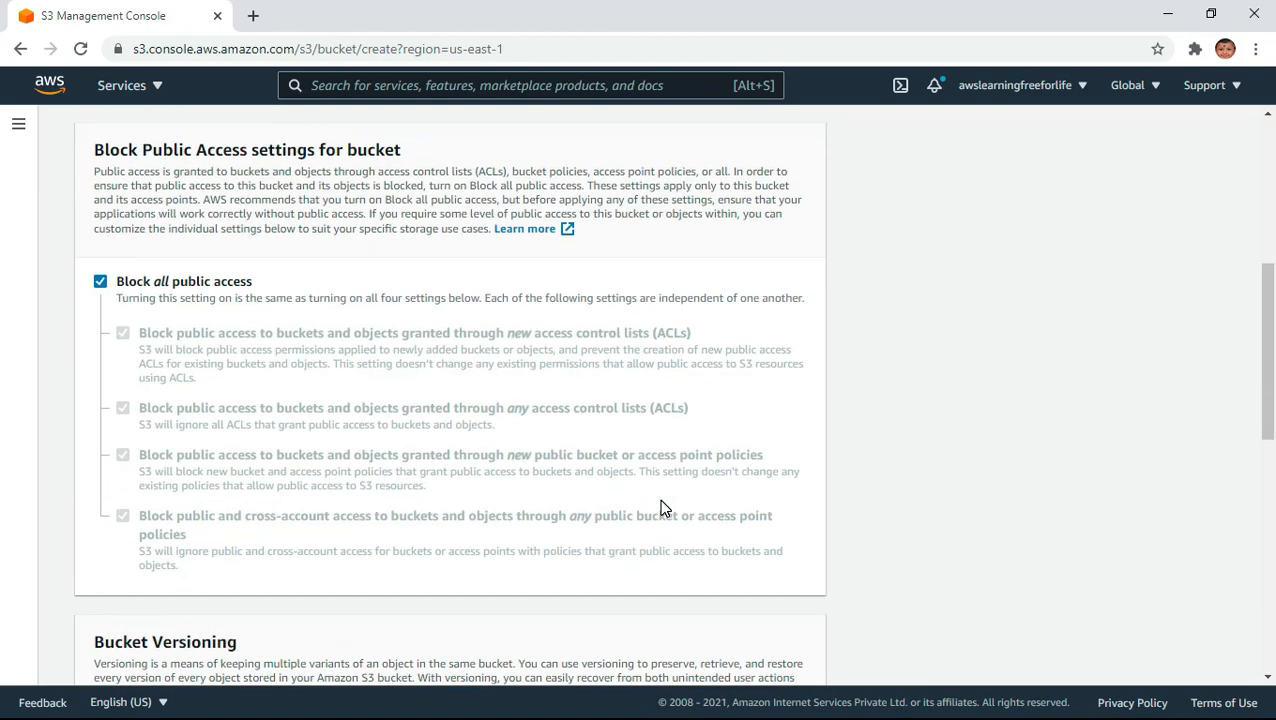
scroll(662, 500, down, 8)
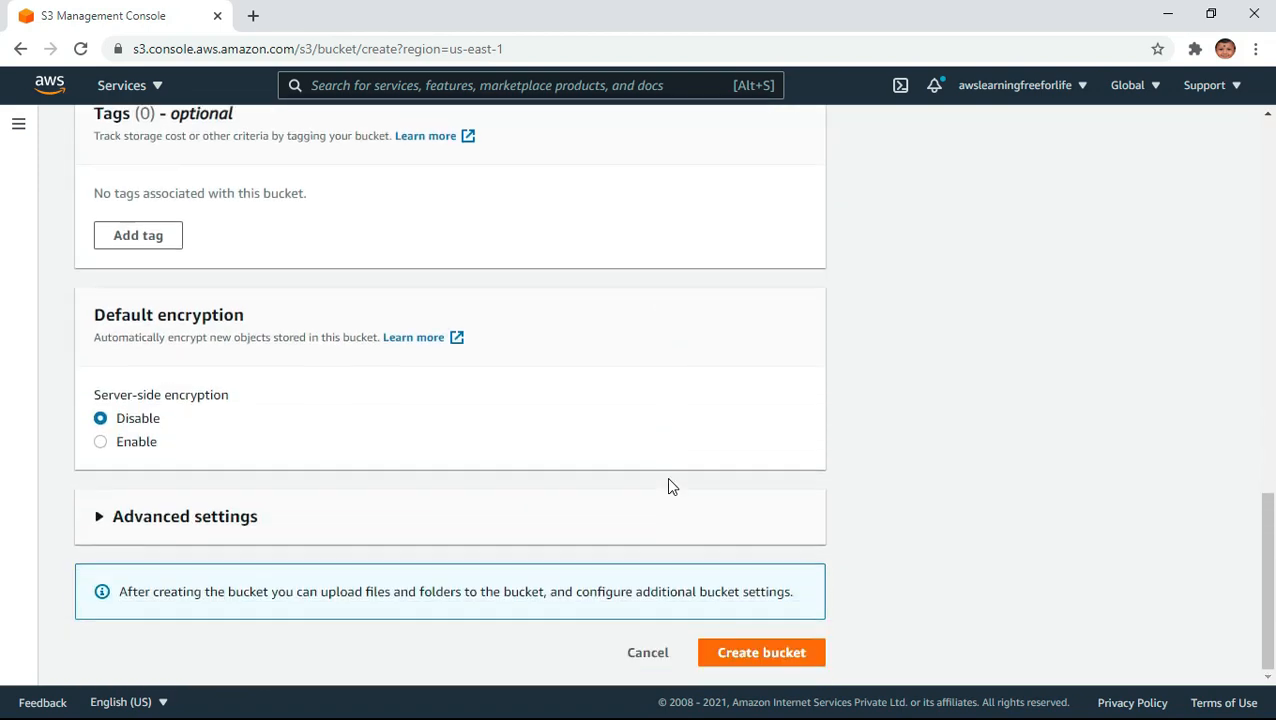
click(774, 657)
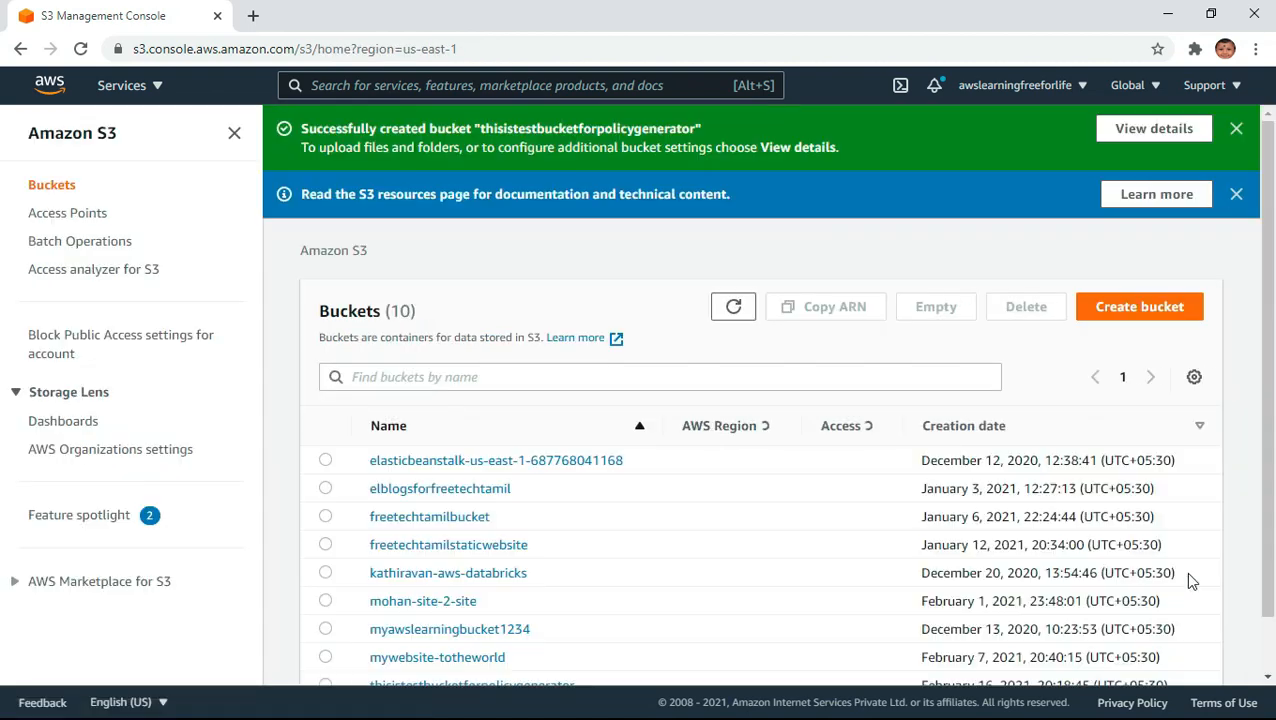
- Open the bucket thisistestbucketforpolicygenerator and open its bucket policy for editing in the permissions
scroll(945, 557, down, 2)
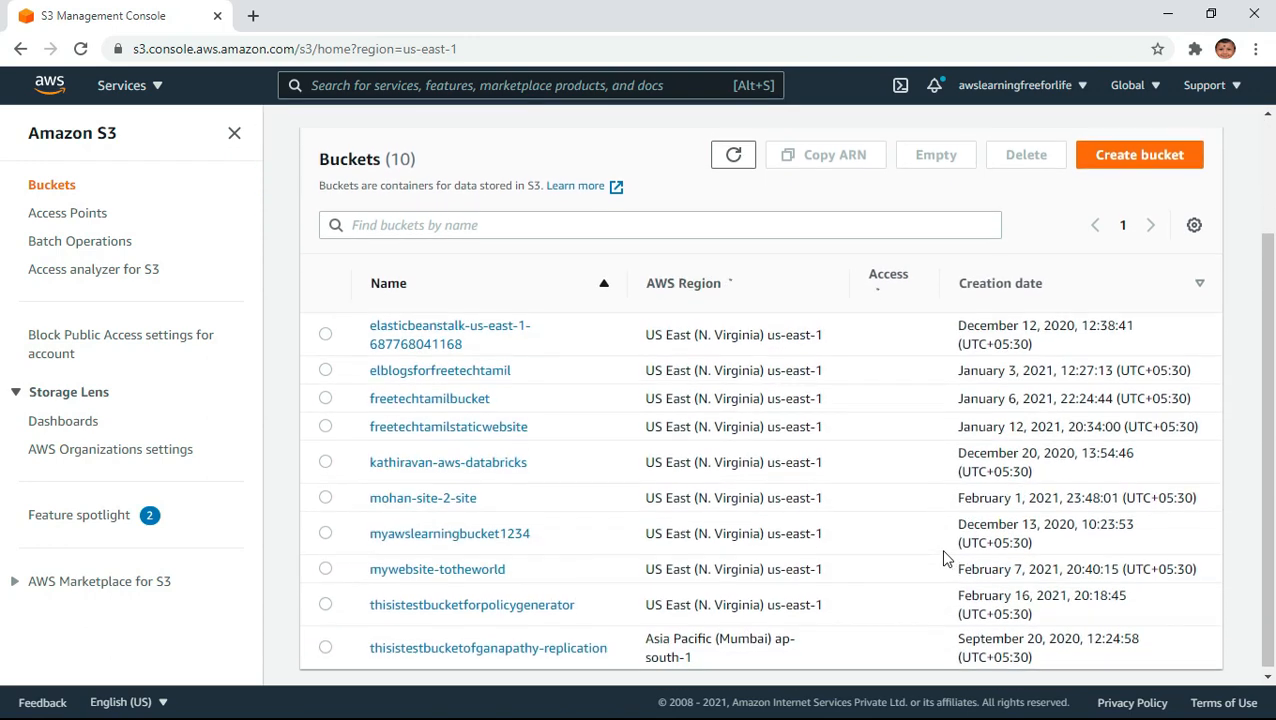
scroll(945, 557, down, 2)
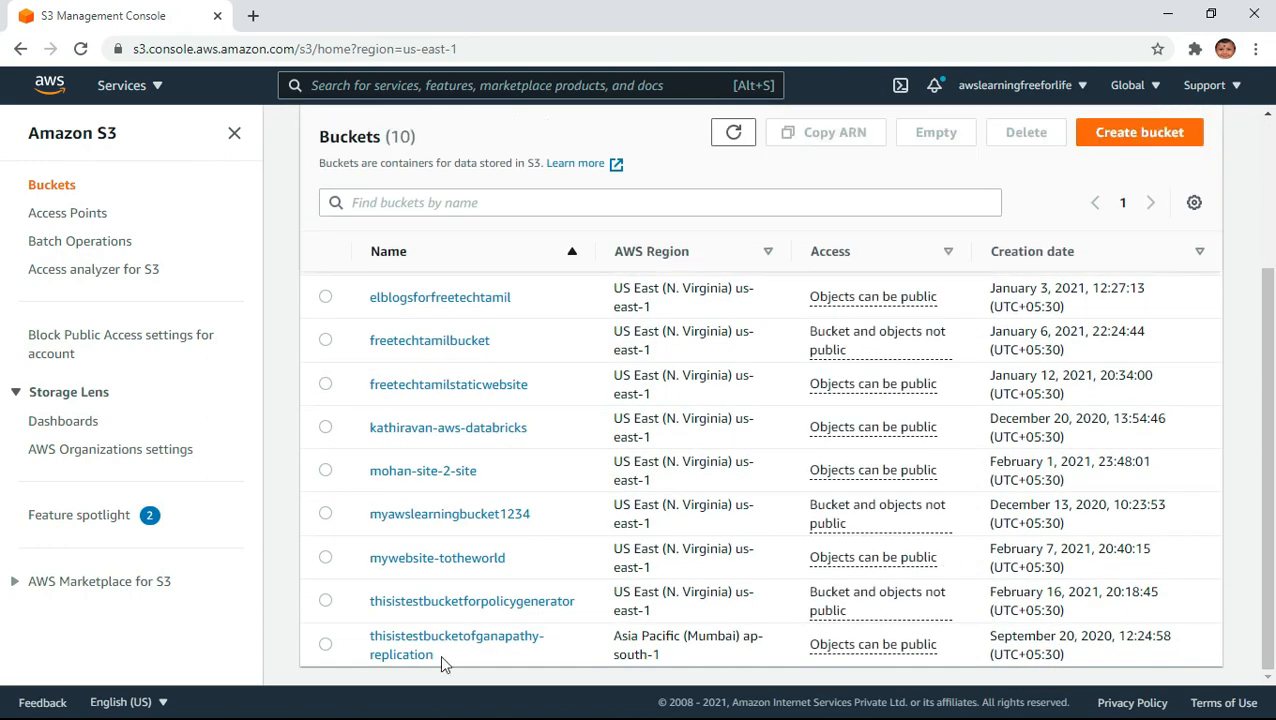
click(535, 604)
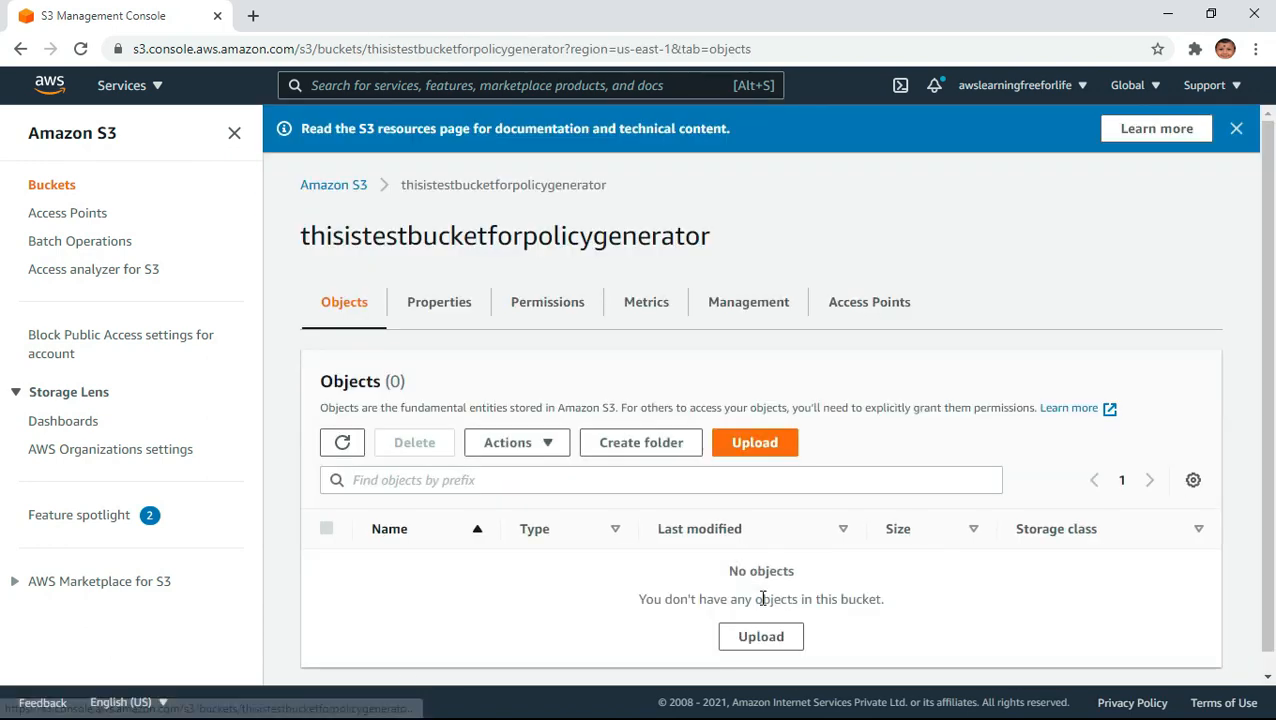
click(530, 308)
scroll(911, 493, down, 3)
scroll(911, 493, down, 5)
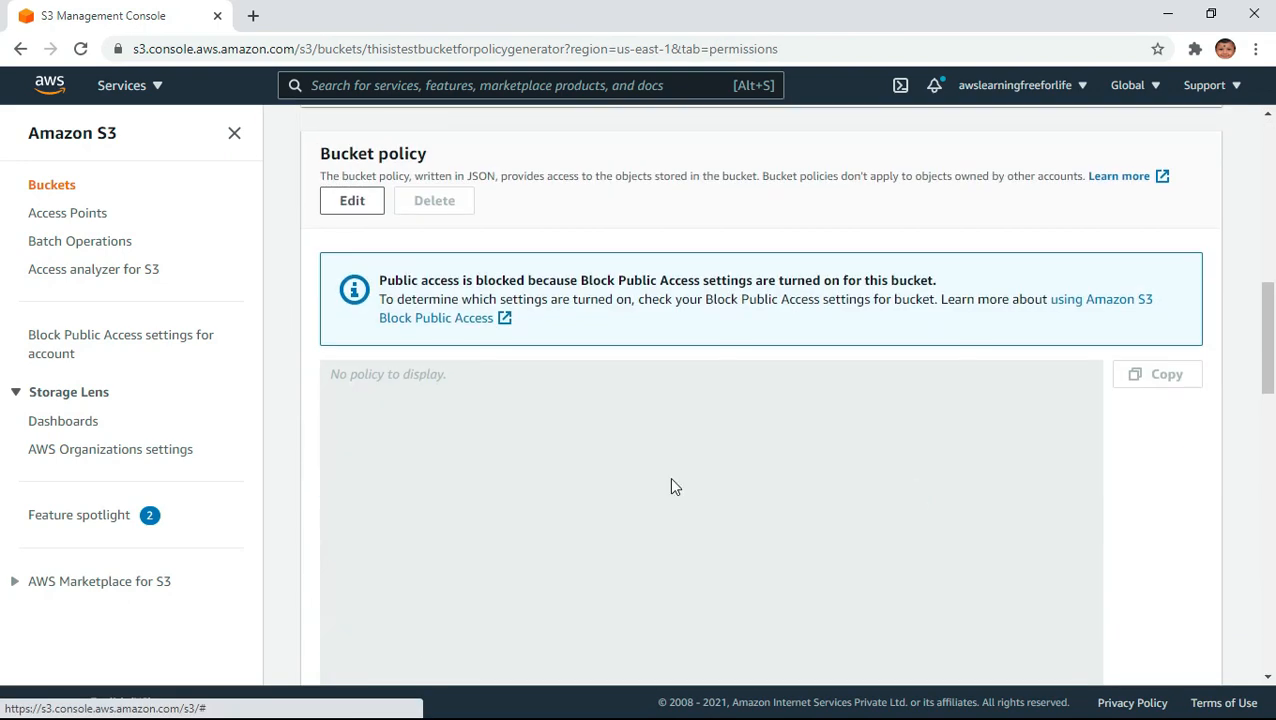
click(352, 201)
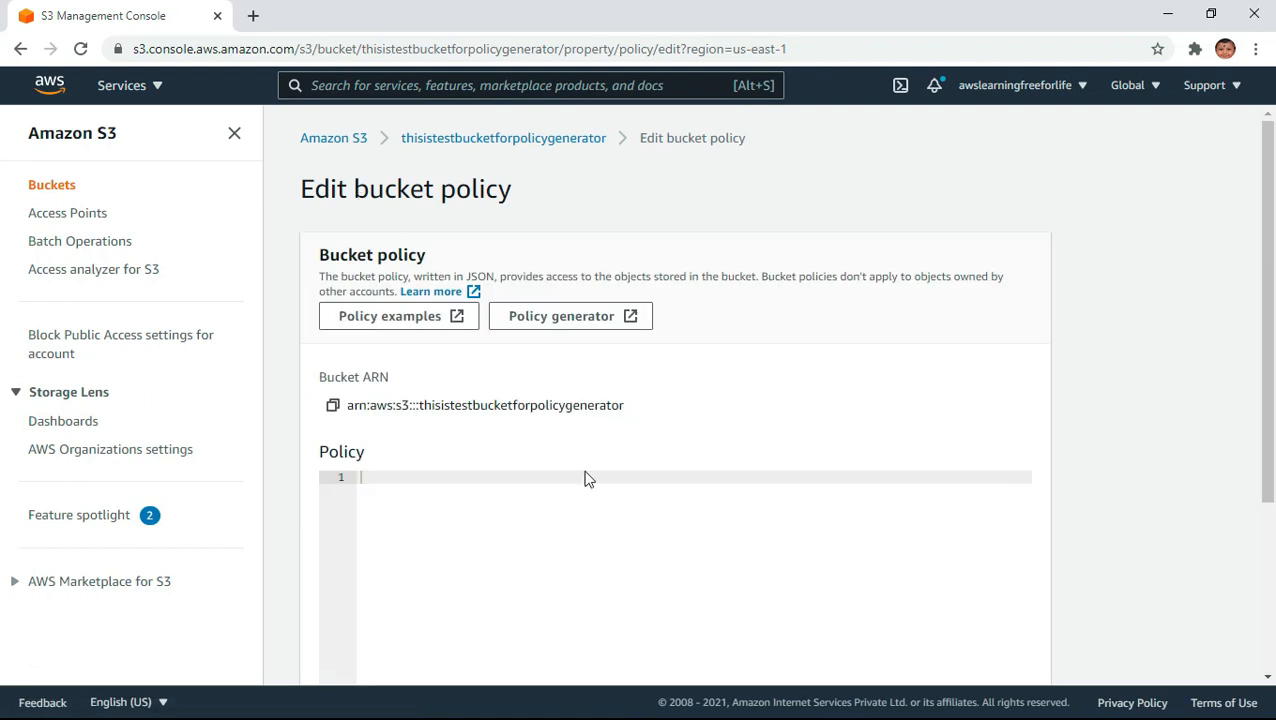
- Copy the bucket ARN, open the AWS Policy Generator and choose S3 Bucket Policy as the policy type
click(332, 406)
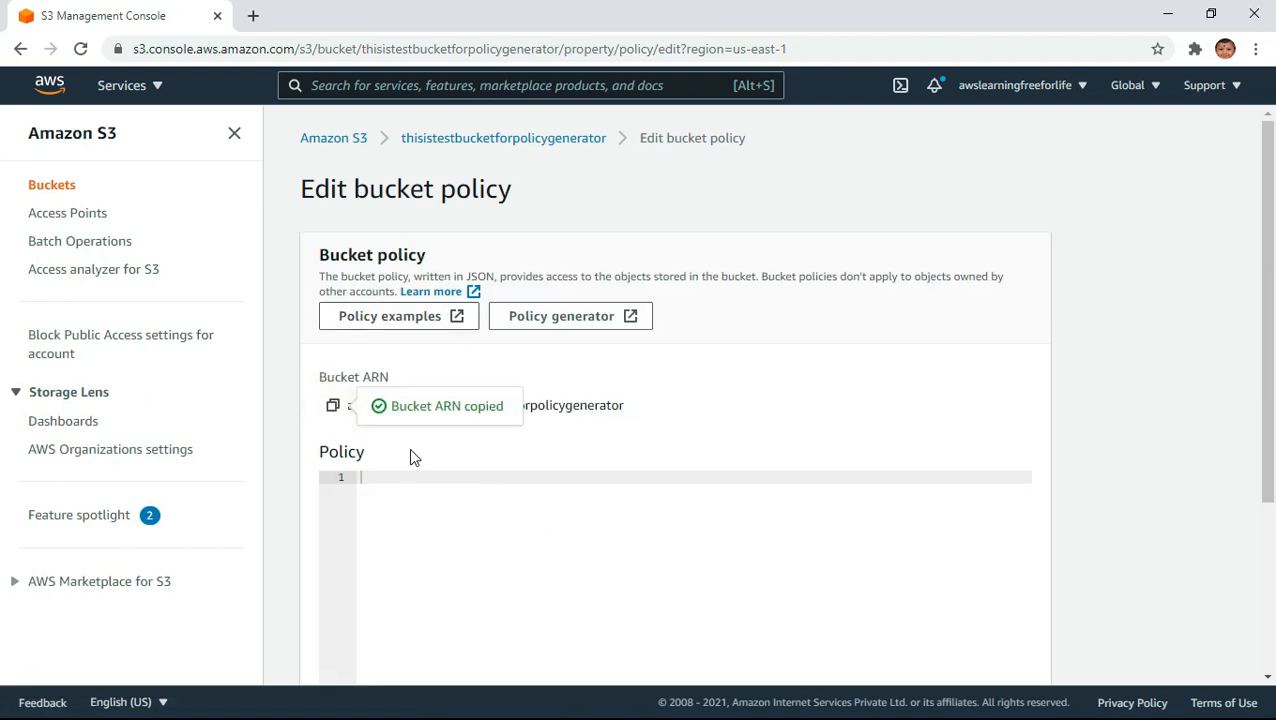
click(566, 318)
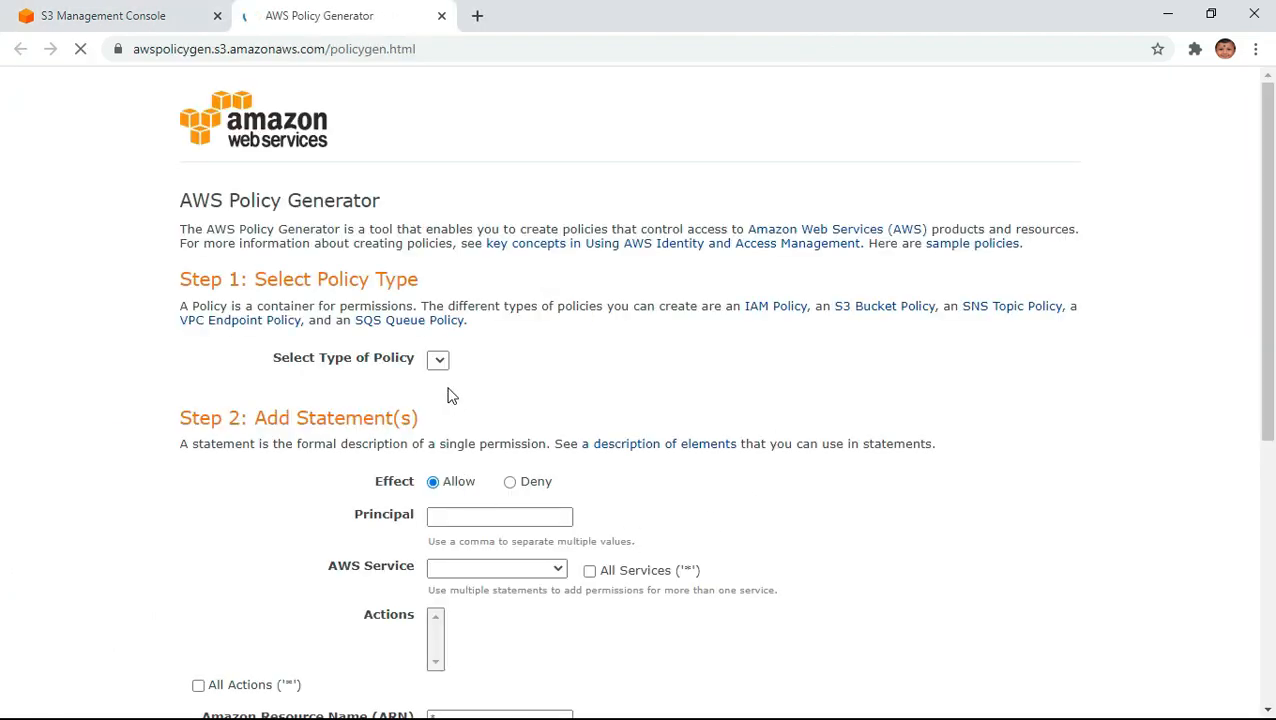
click(490, 362)
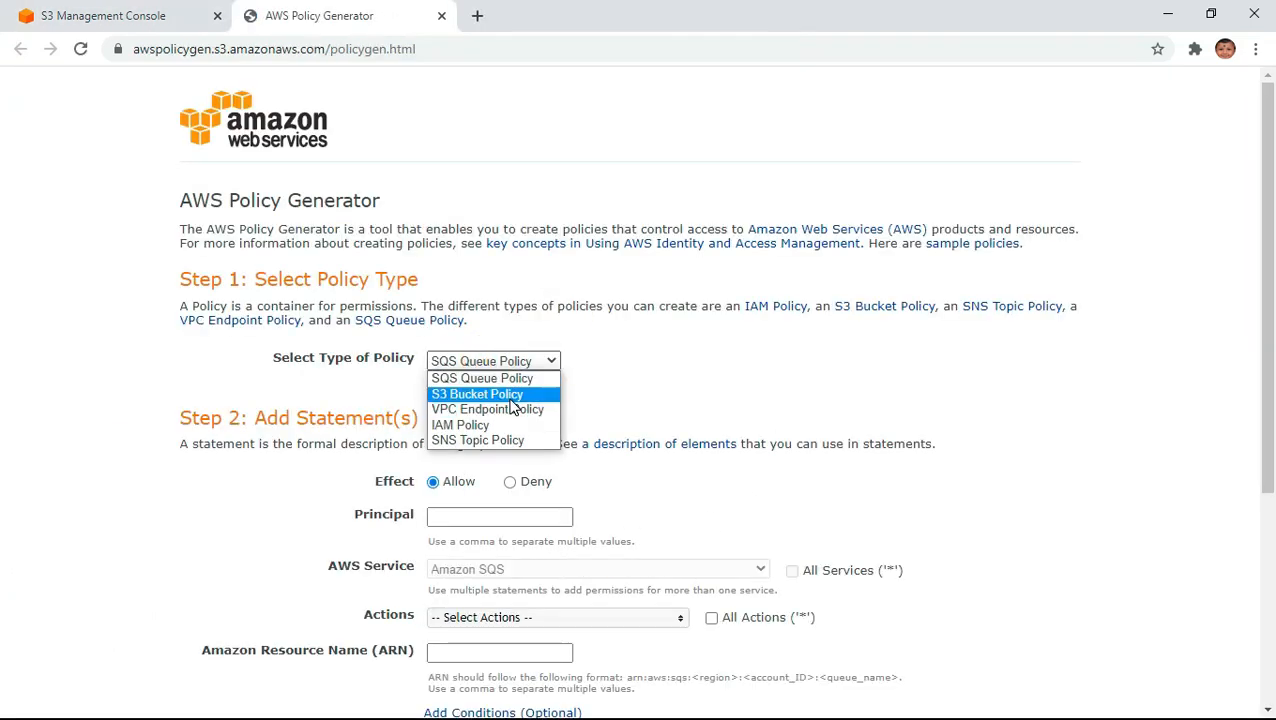
click(505, 396)
- Set the policy statement's effect to Deny and its principal to *
scroll(578, 270, down, 3)
click(513, 200)
click(450, 237)
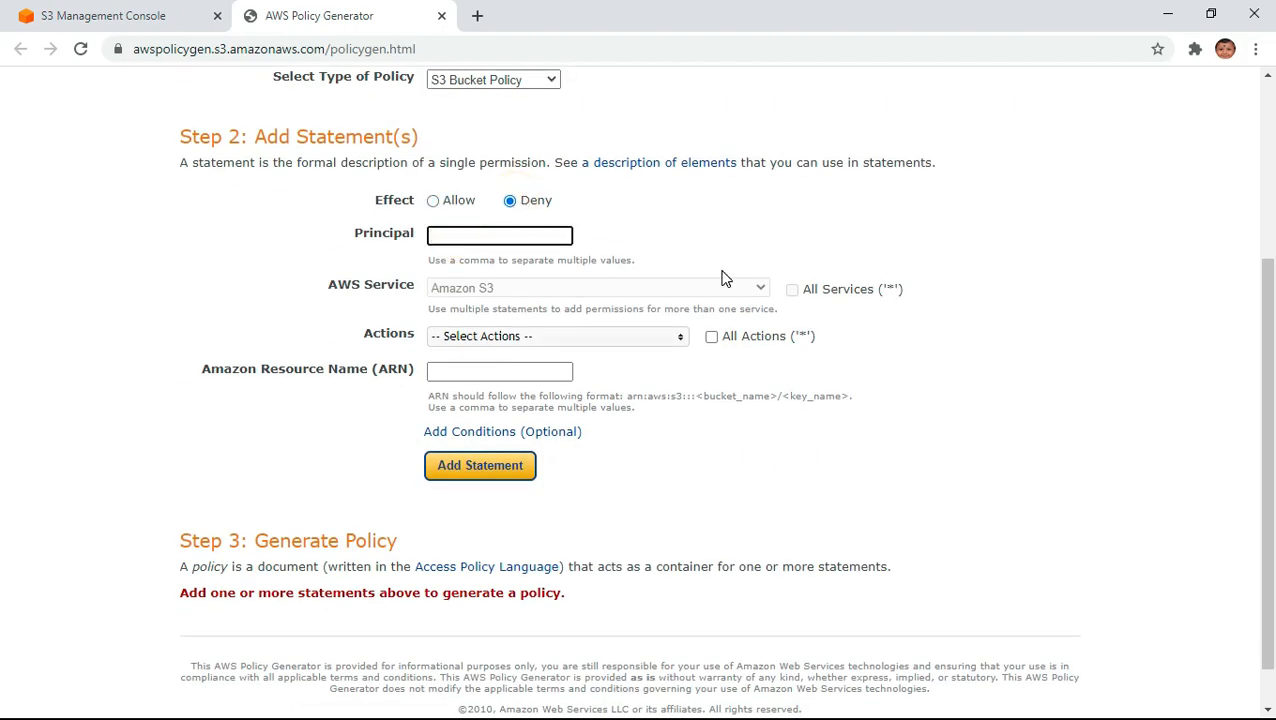
text(*)
key(Return)
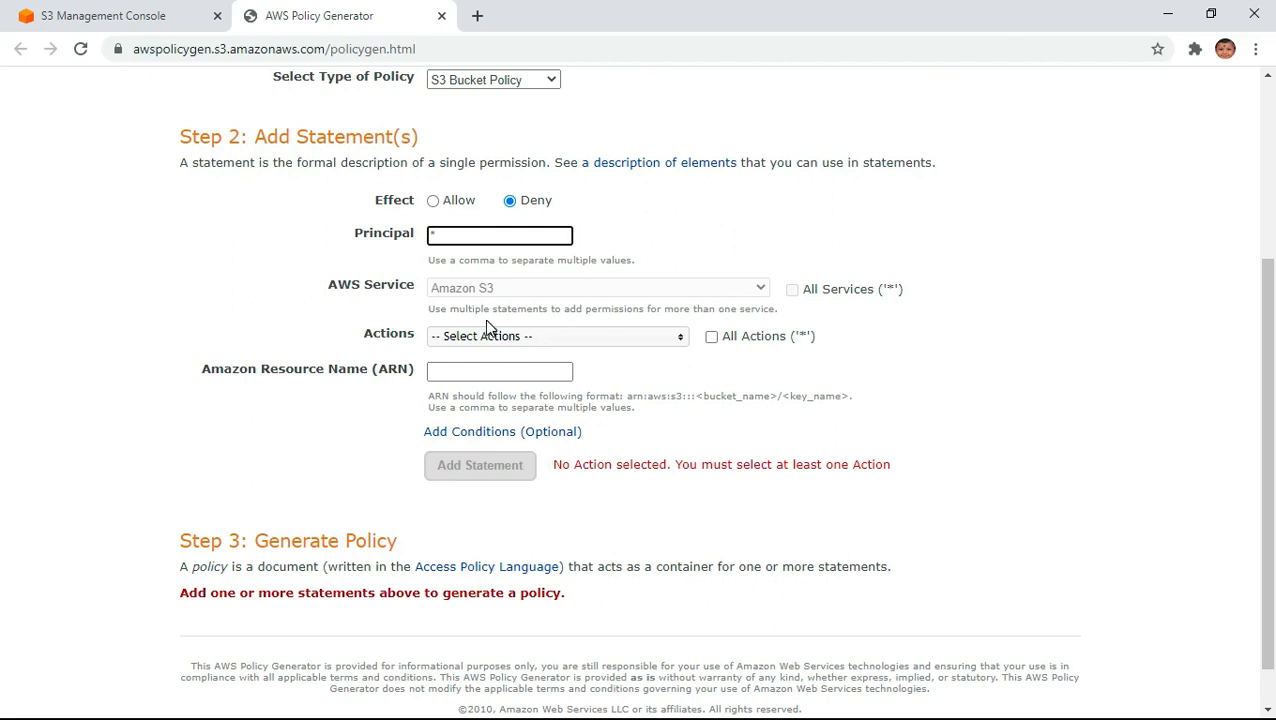
- Select PutObject as the action of the policy statement
click(509, 340)
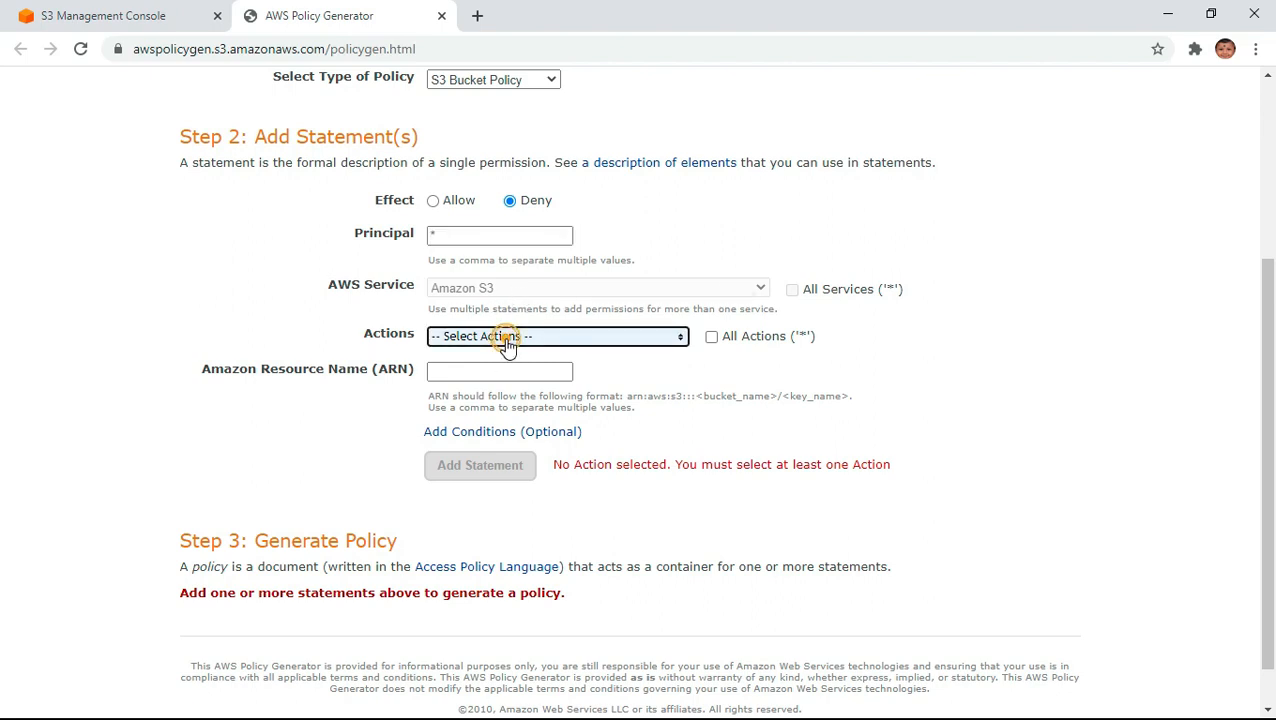
drag(677, 375, 685, 510)
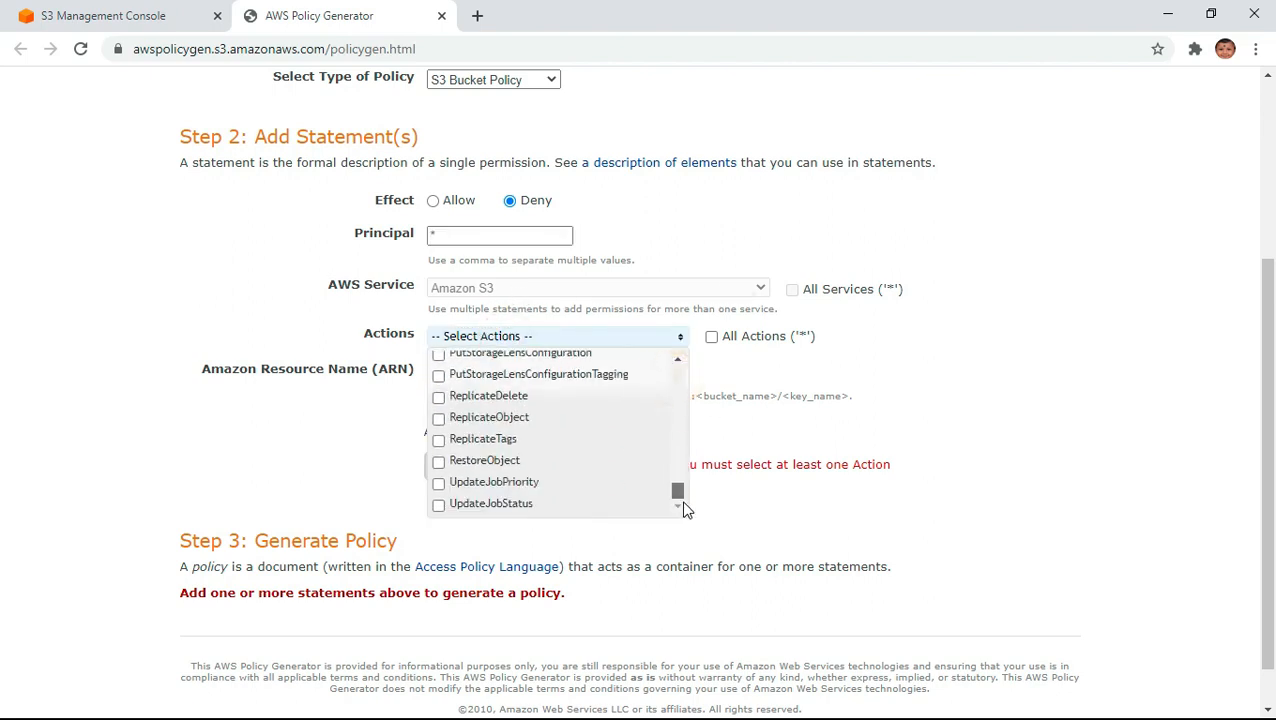
scroll(621, 476, up, 3)
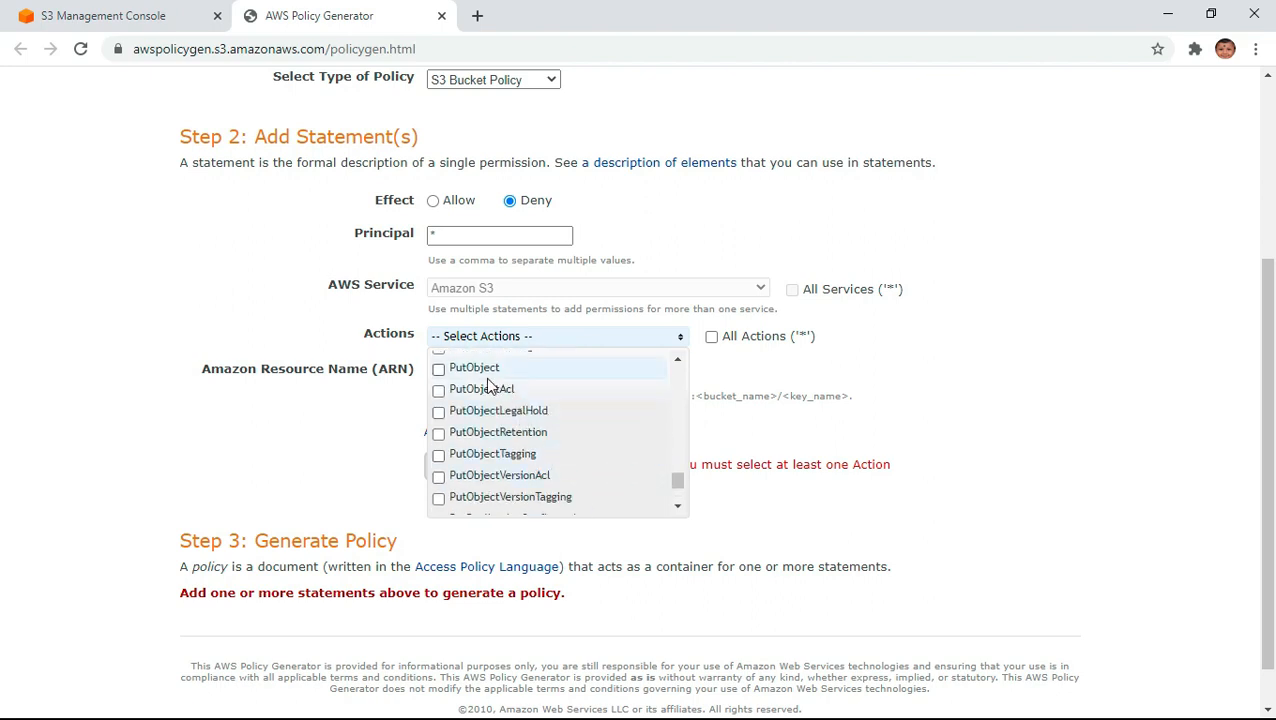
click(479, 370)
click(987, 509)
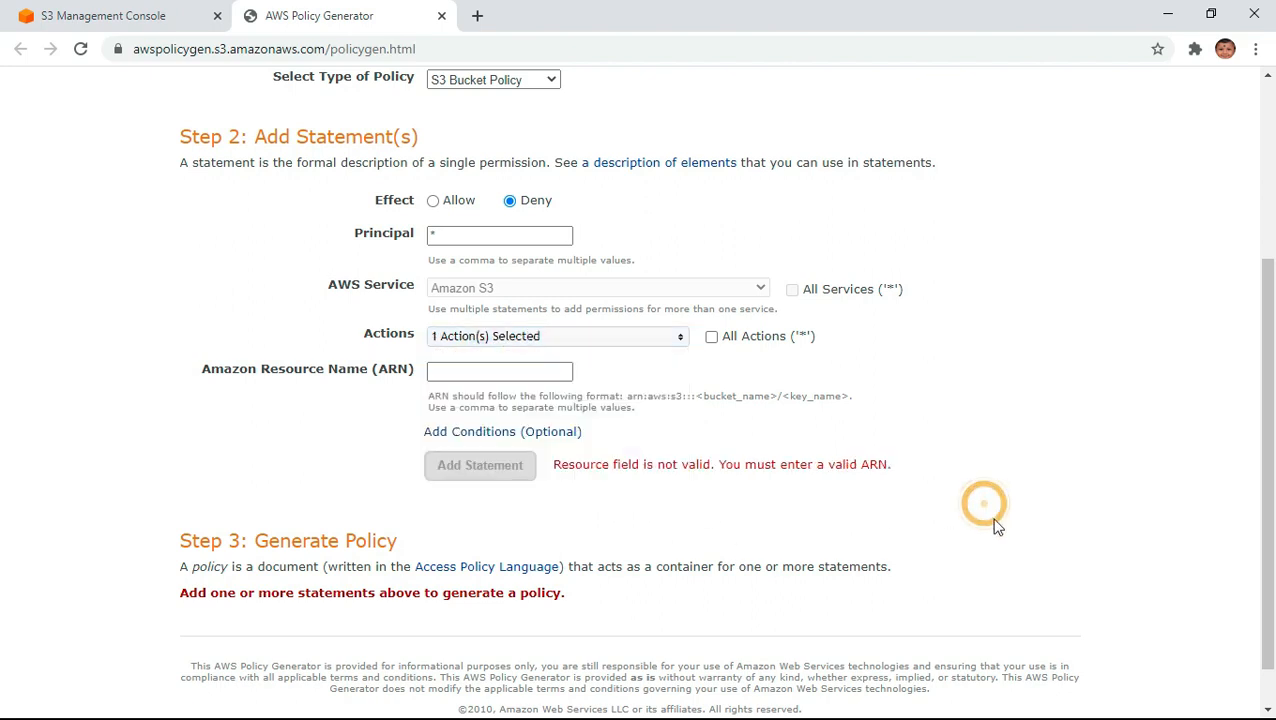
- Paste the copied bucket ARN as the statement's resource and append /* to cover all objects
click(467, 376)
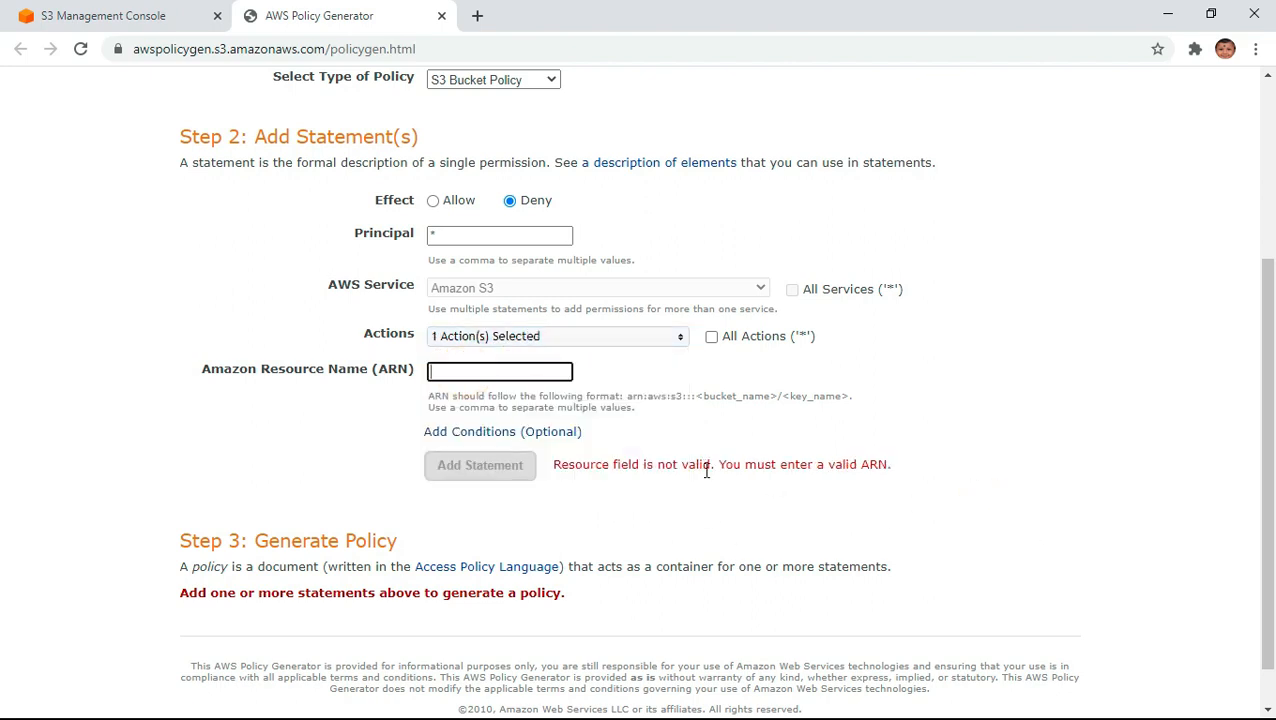
key(ctrl+v)
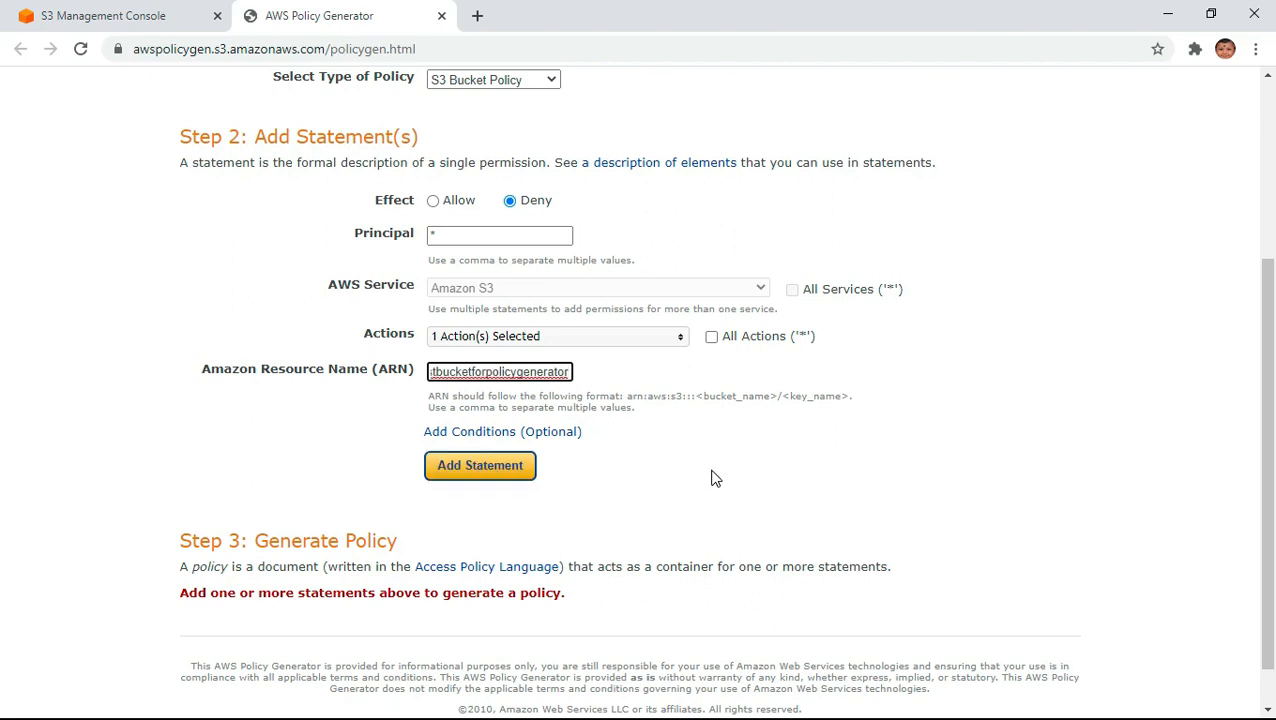
text(/*)
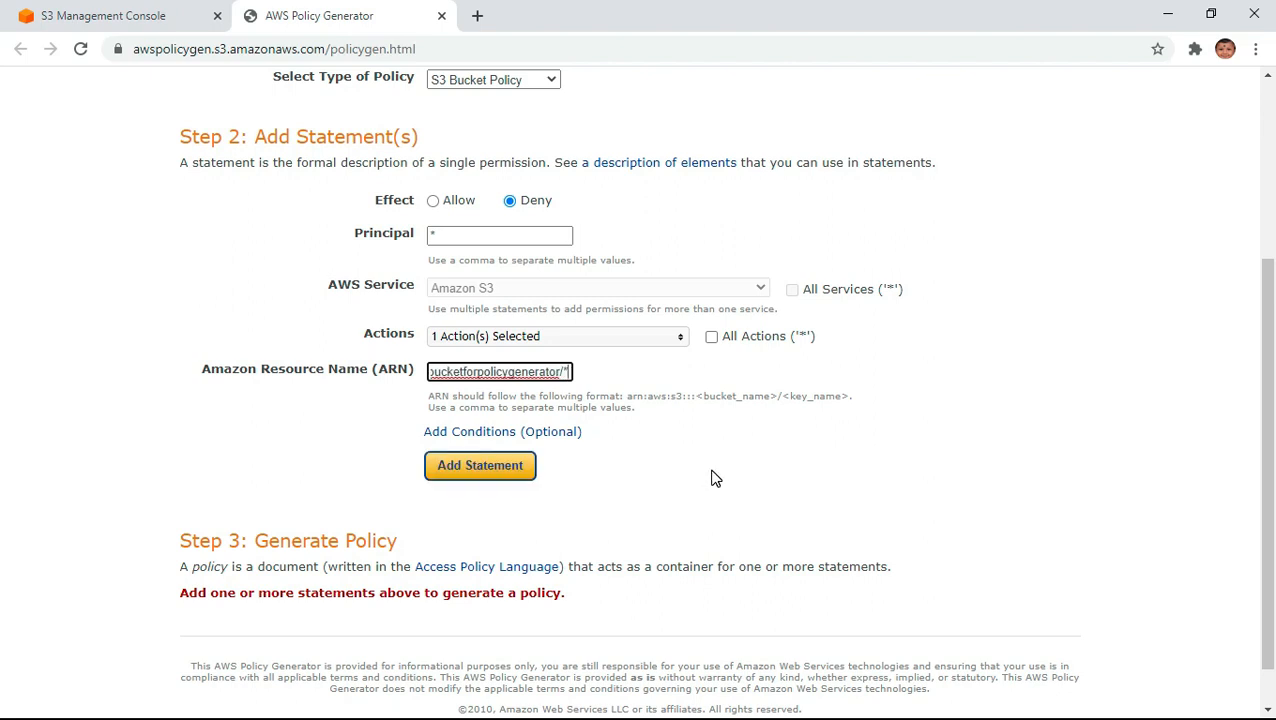
- Add a Null condition to the statement with the key s3:x-amz-server-side-encryption and the value true
click(561, 440)
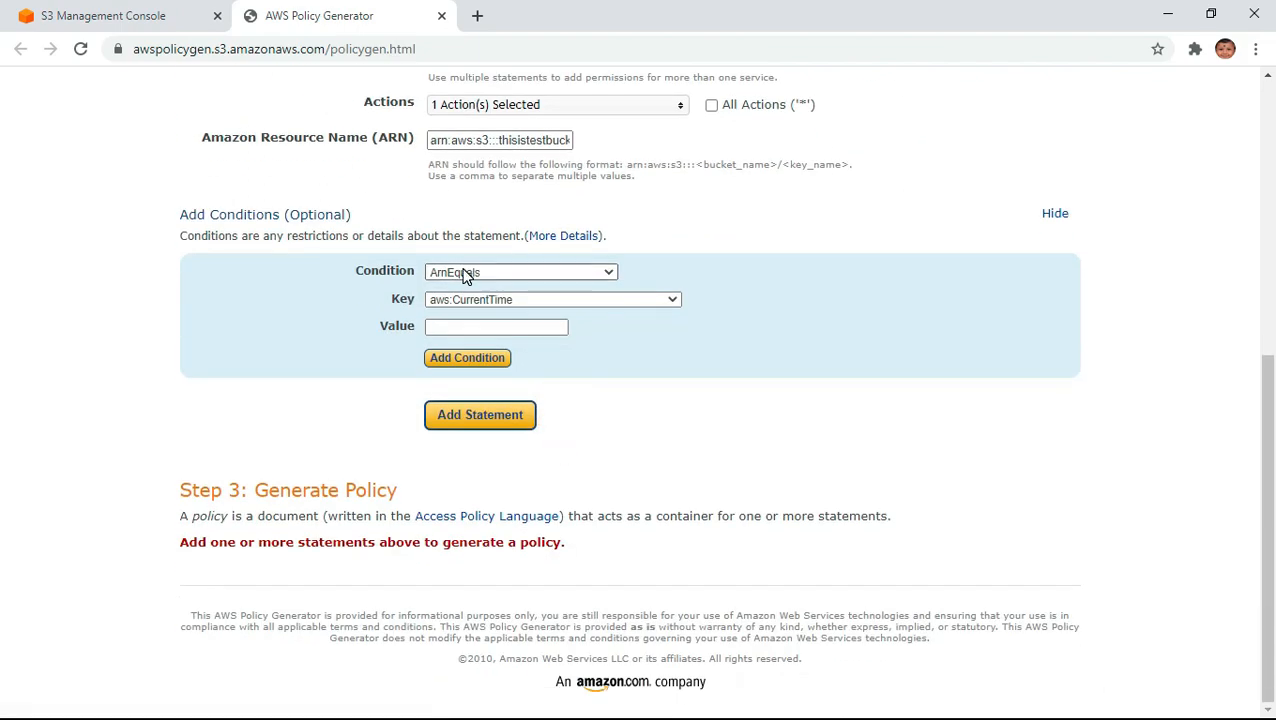
click(464, 274)
text(nu)
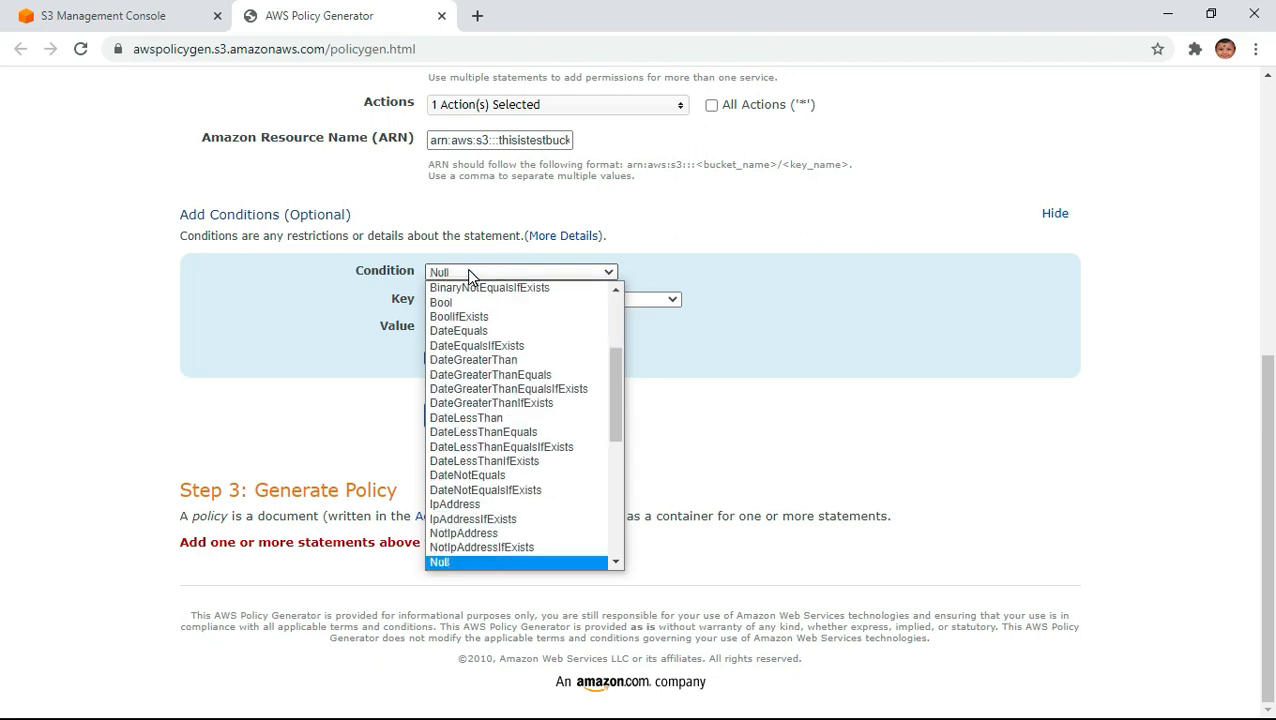
key(Down)
key(Down)
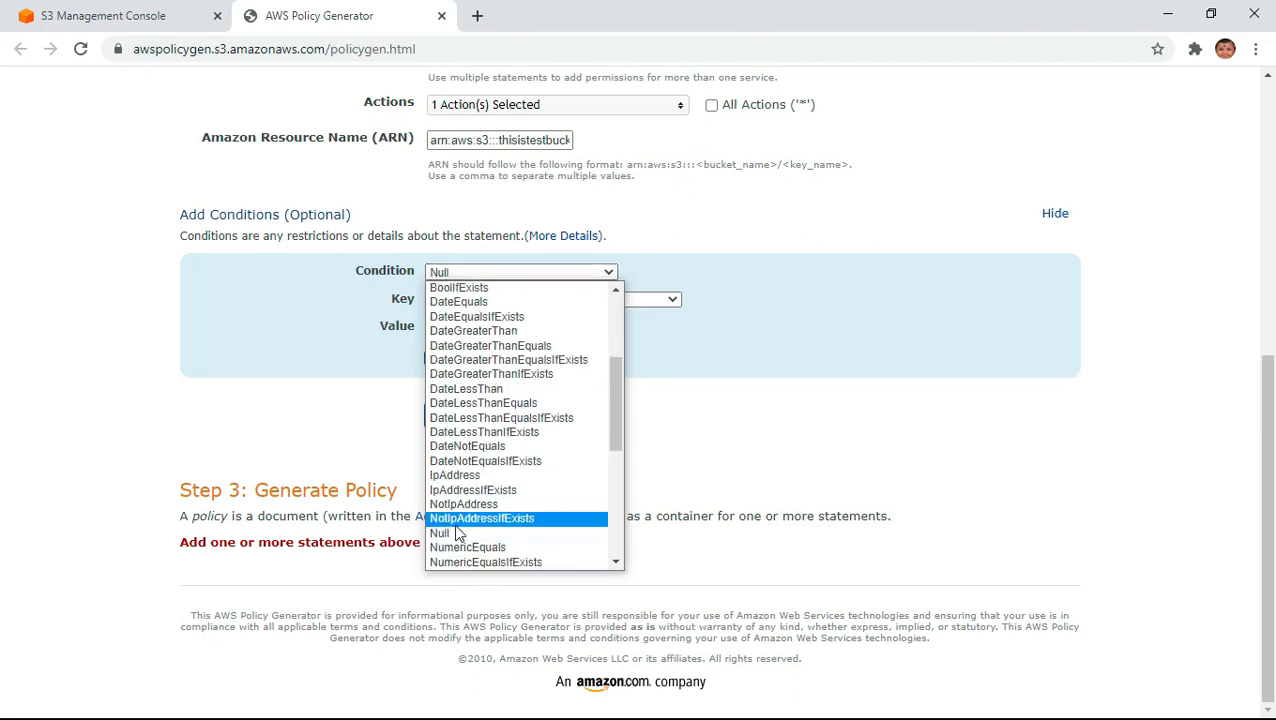
click(457, 537)
click(567, 300)
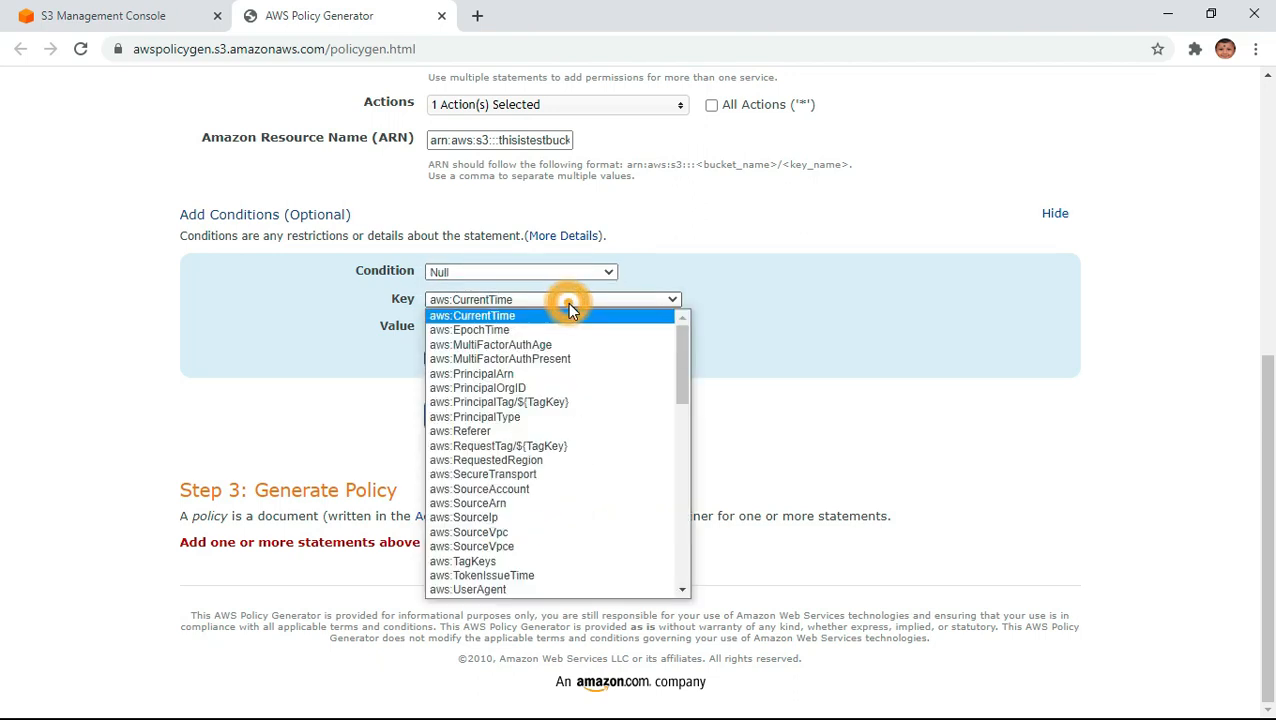
drag(682, 347, 668, 561)
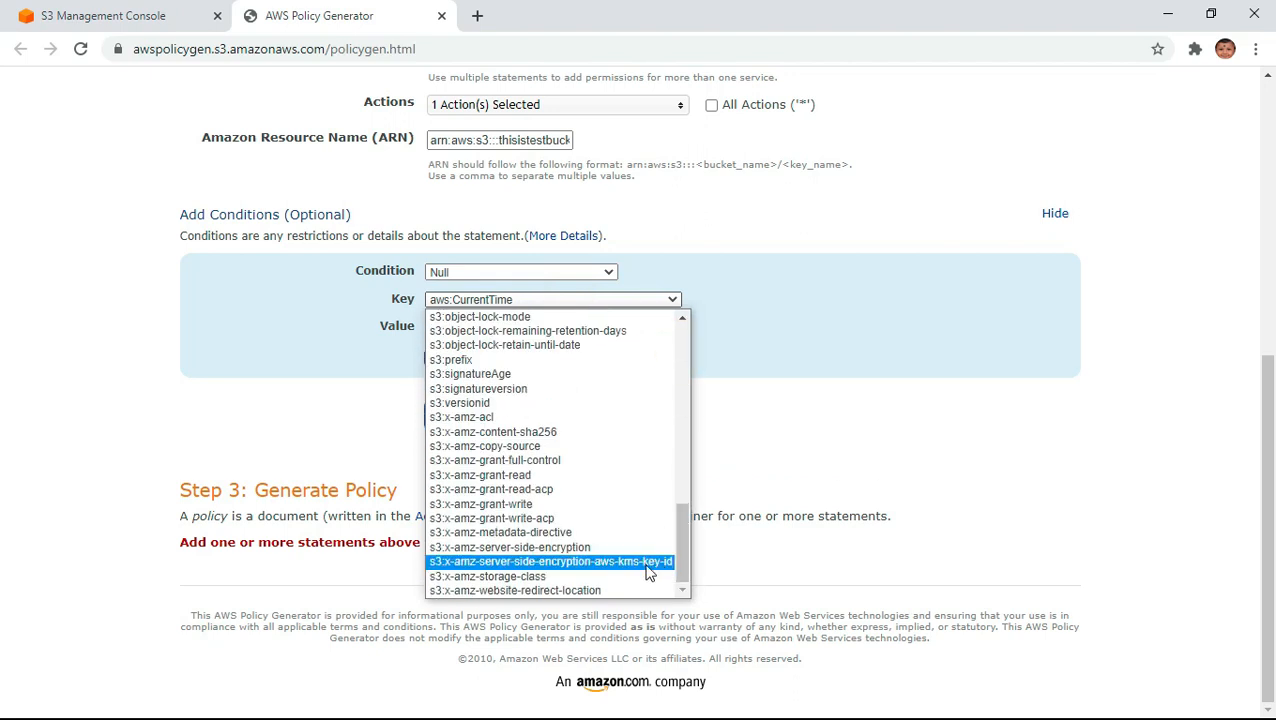
click(579, 548)
click(476, 326)
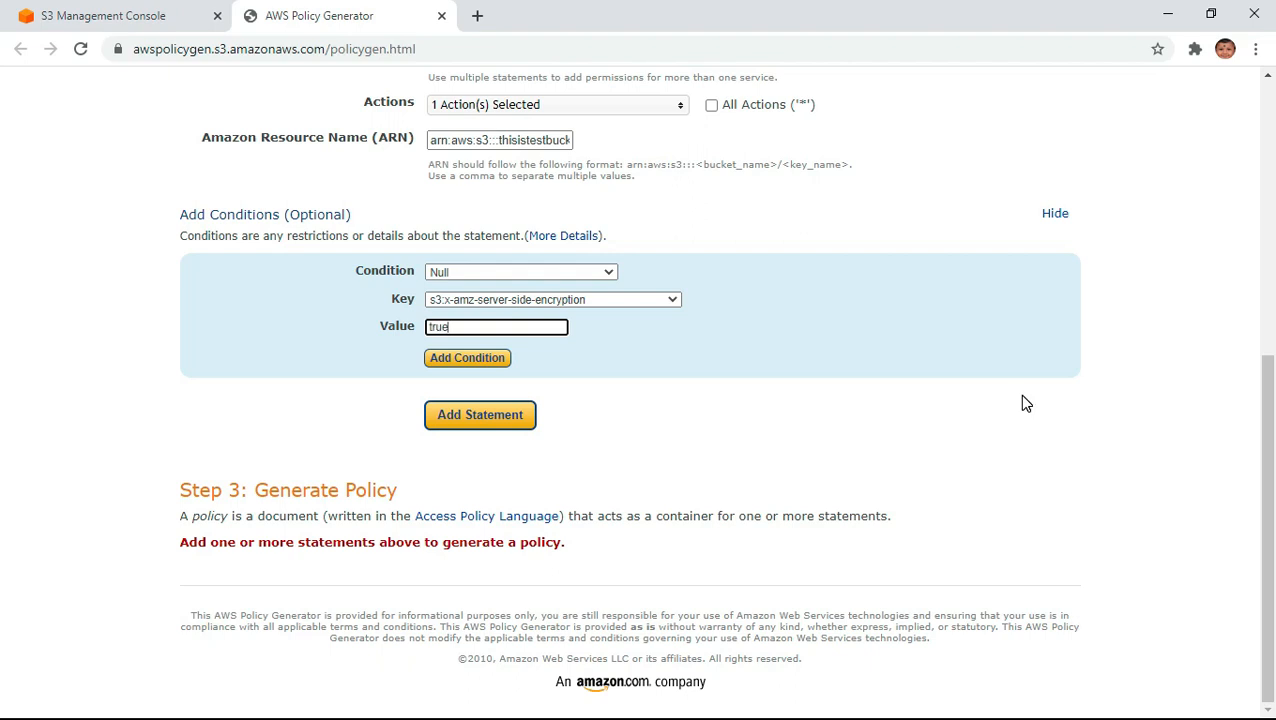
click(470, 362)
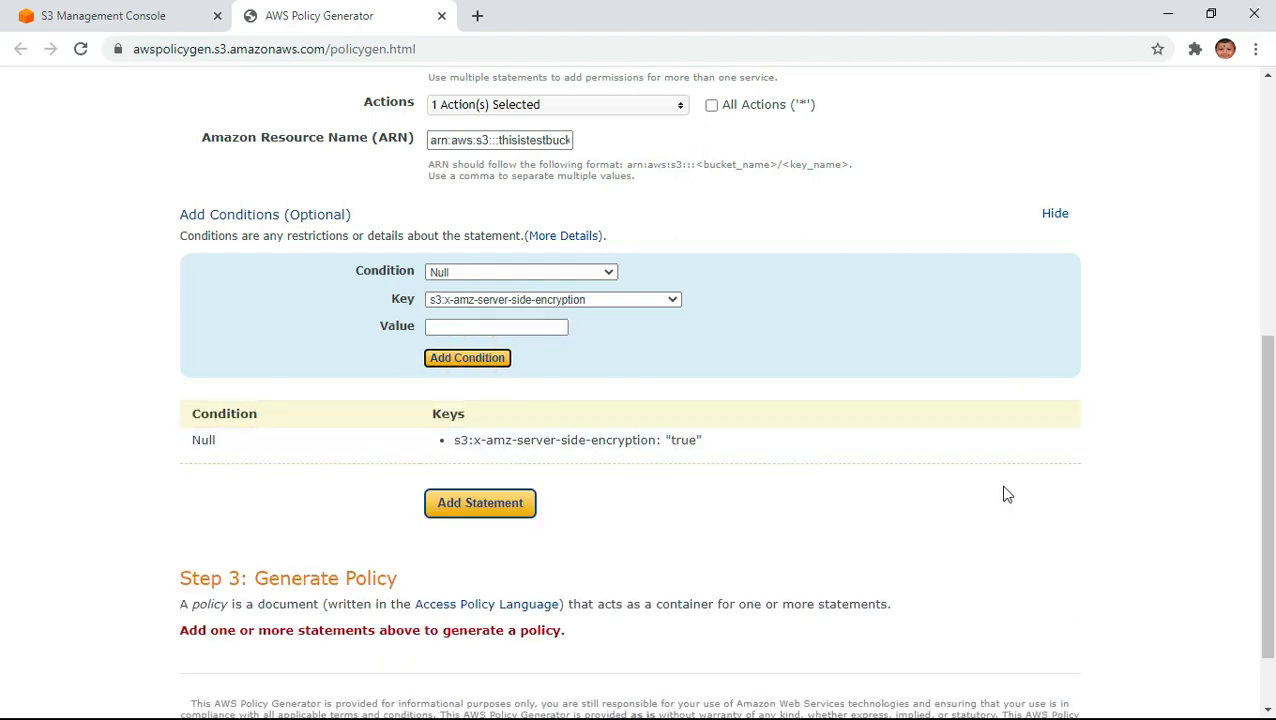
- Review the policy statement's settings and check the end of its resource ARN
click(455, 274)
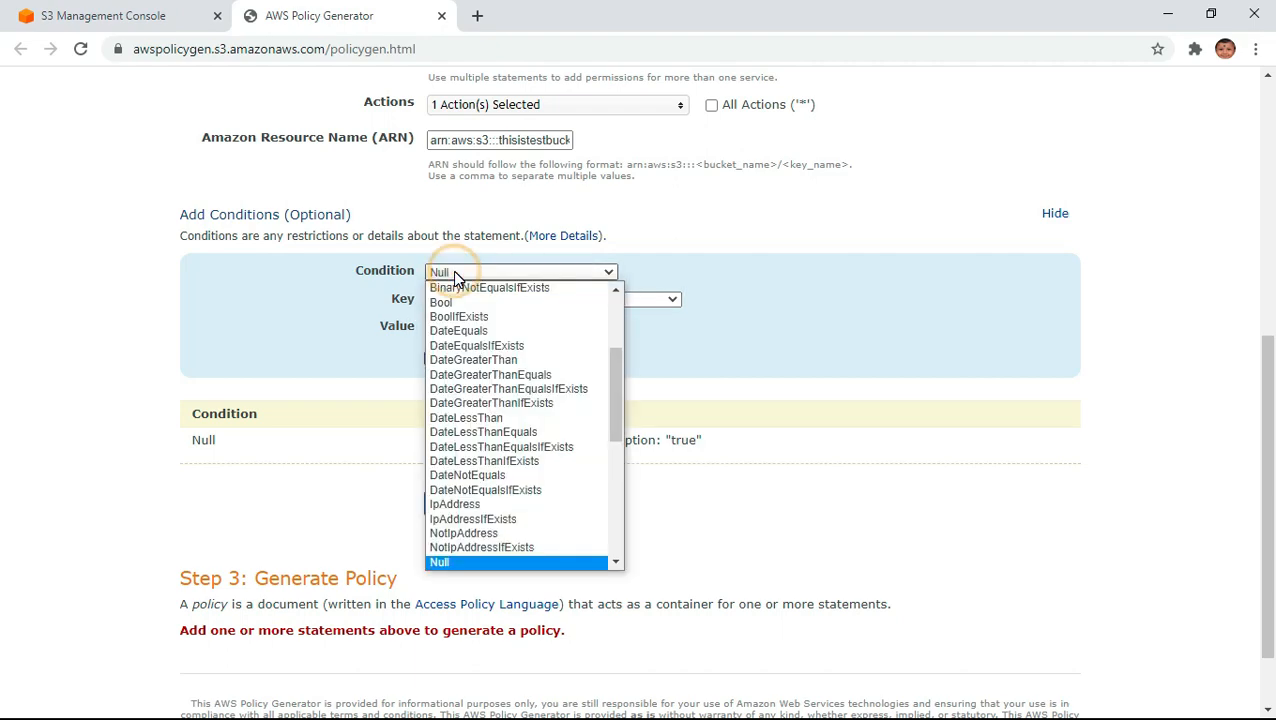
scroll(891, 348, up, 3)
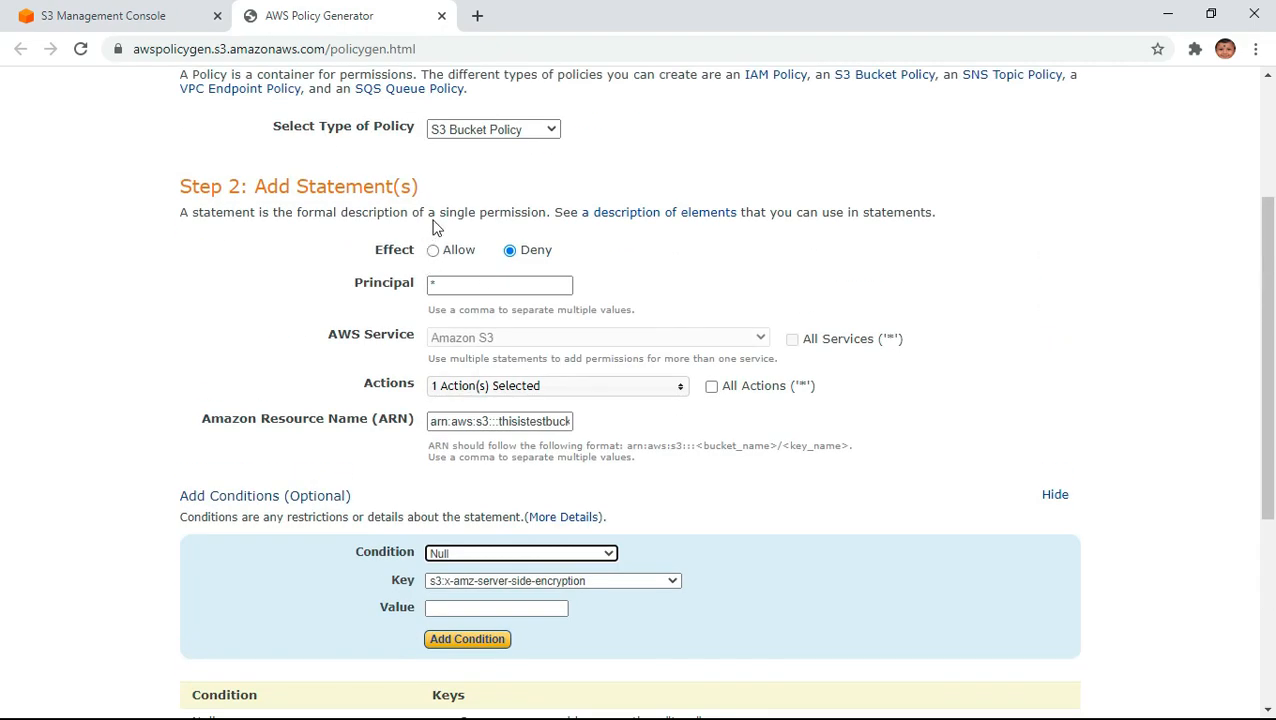
scroll(661, 504, down, 2)
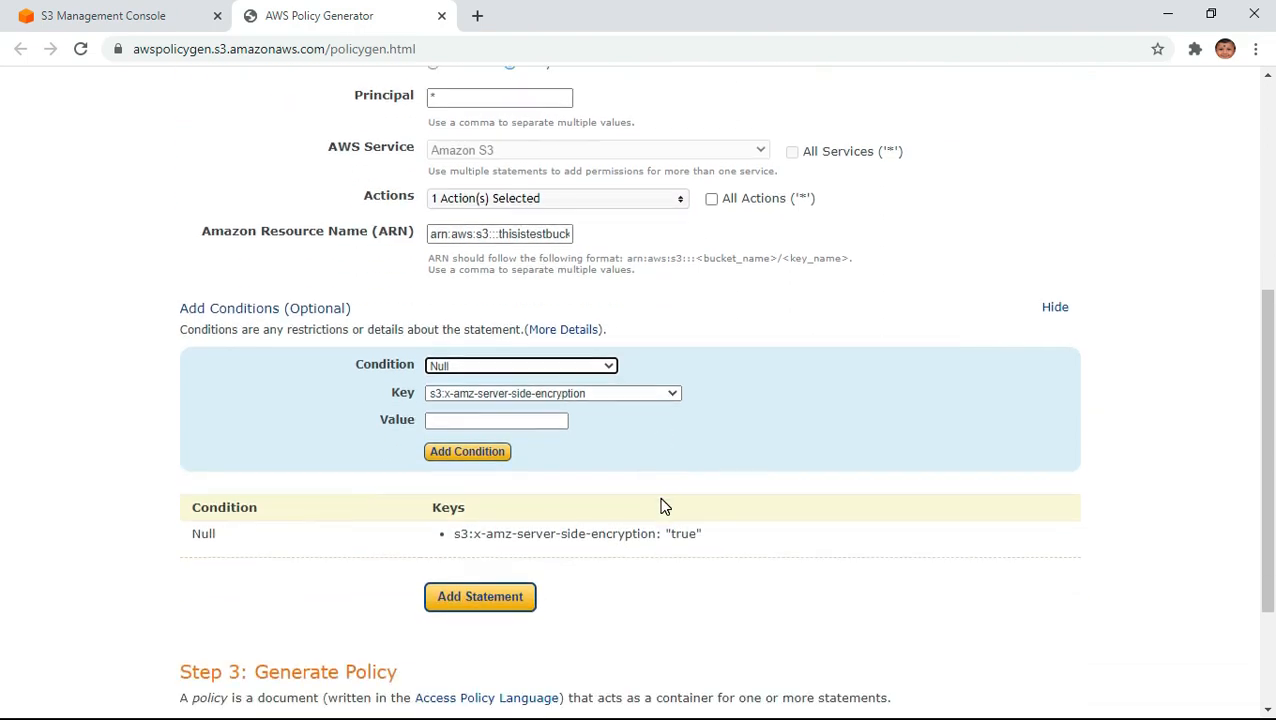
click(530, 234)
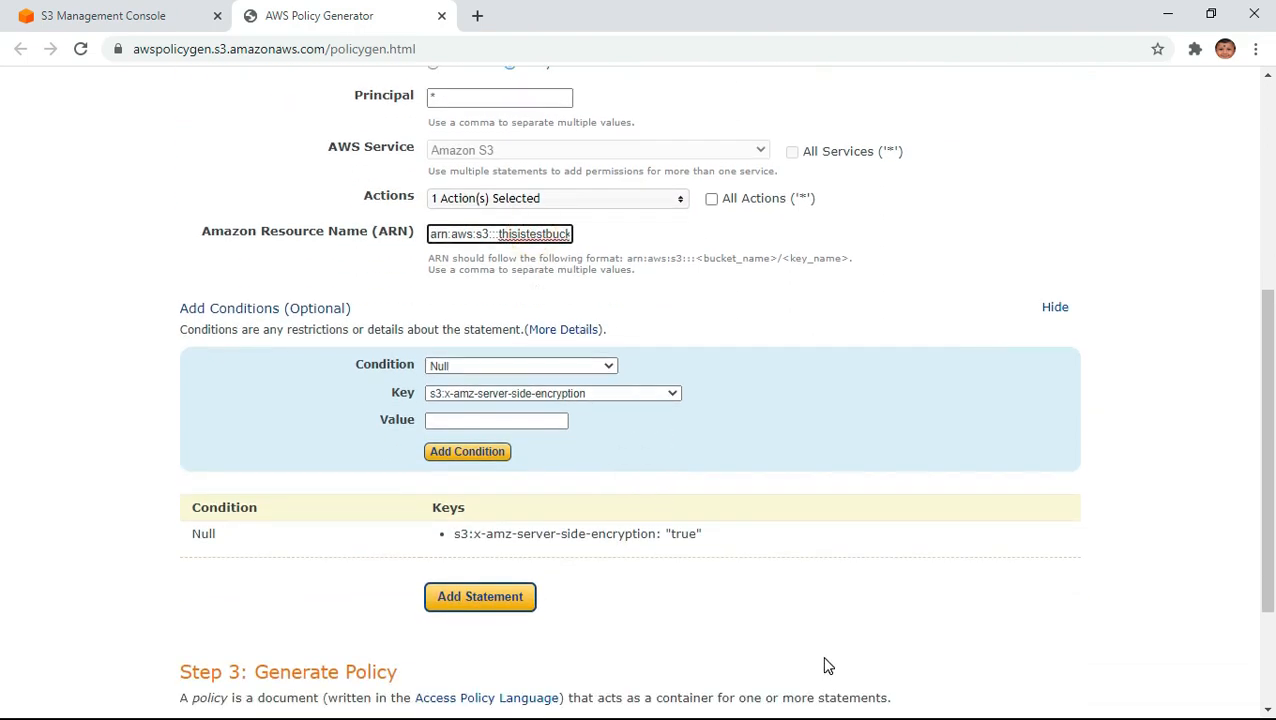
text(etforpolicygenerator/*)
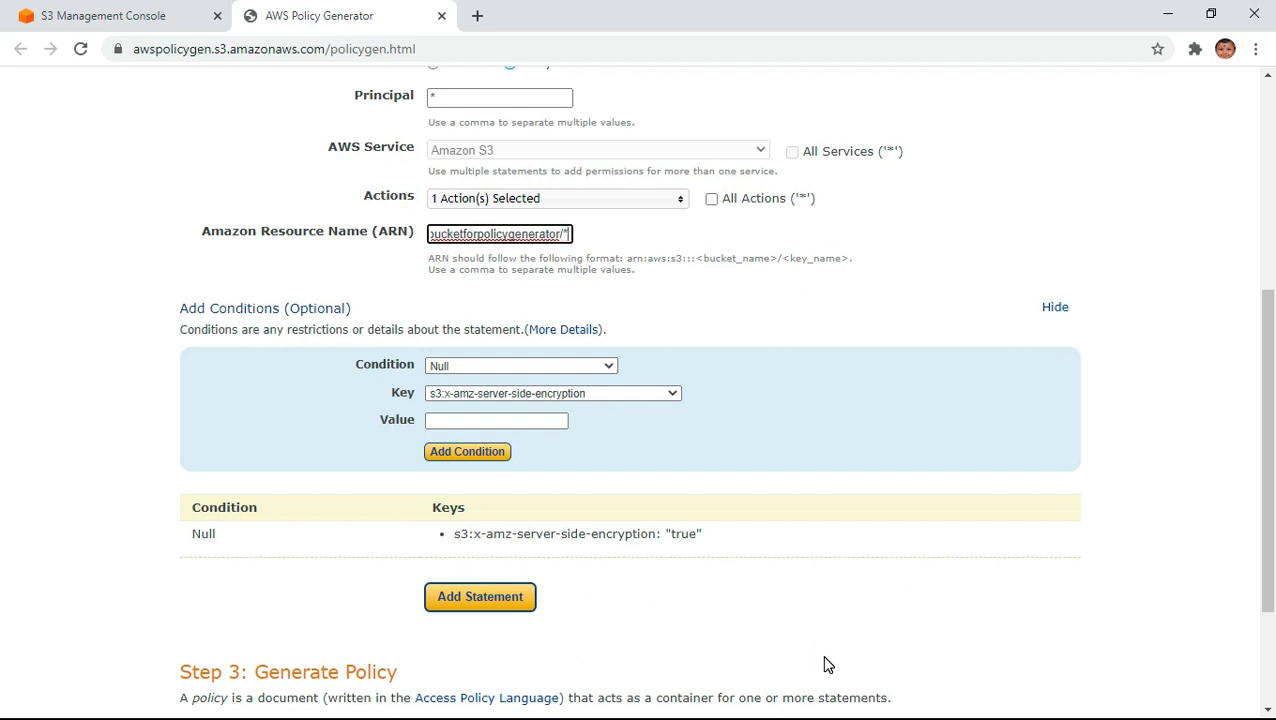
- Add a StringNotEquals condition to the statement with the key s3:x-amz-server-side-encryption and the value AES256
click(471, 366)
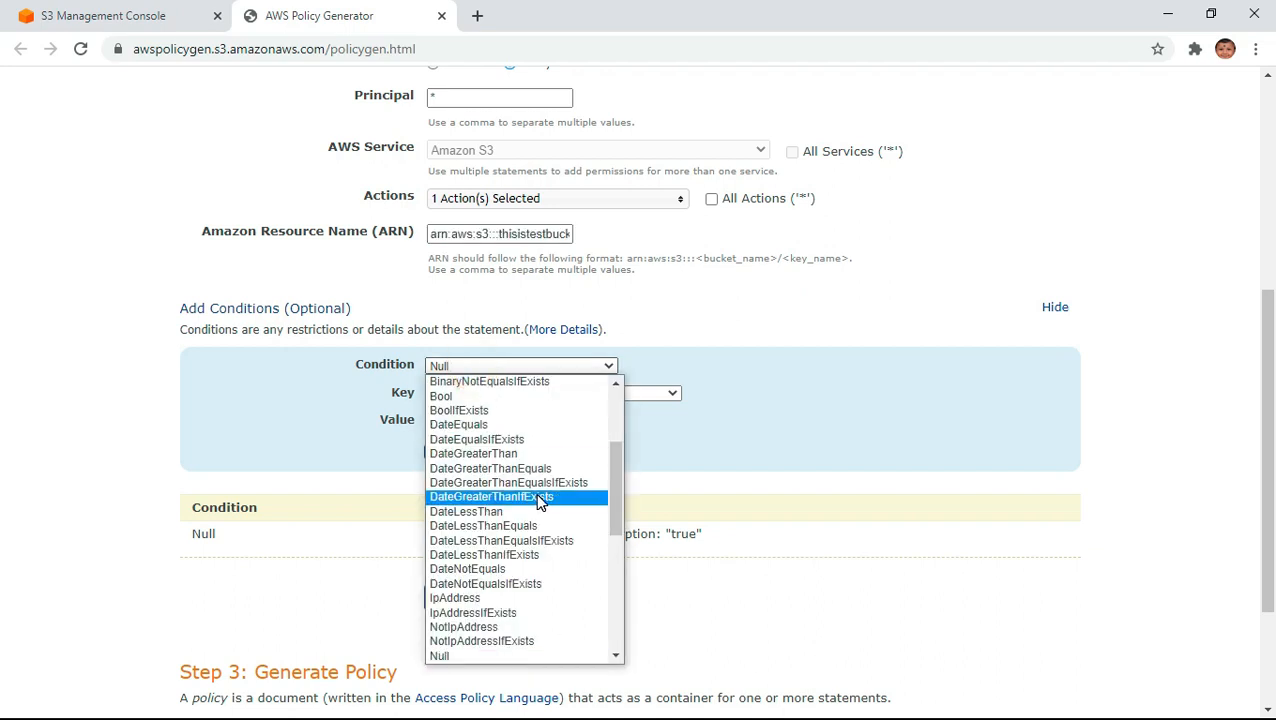
key(s)
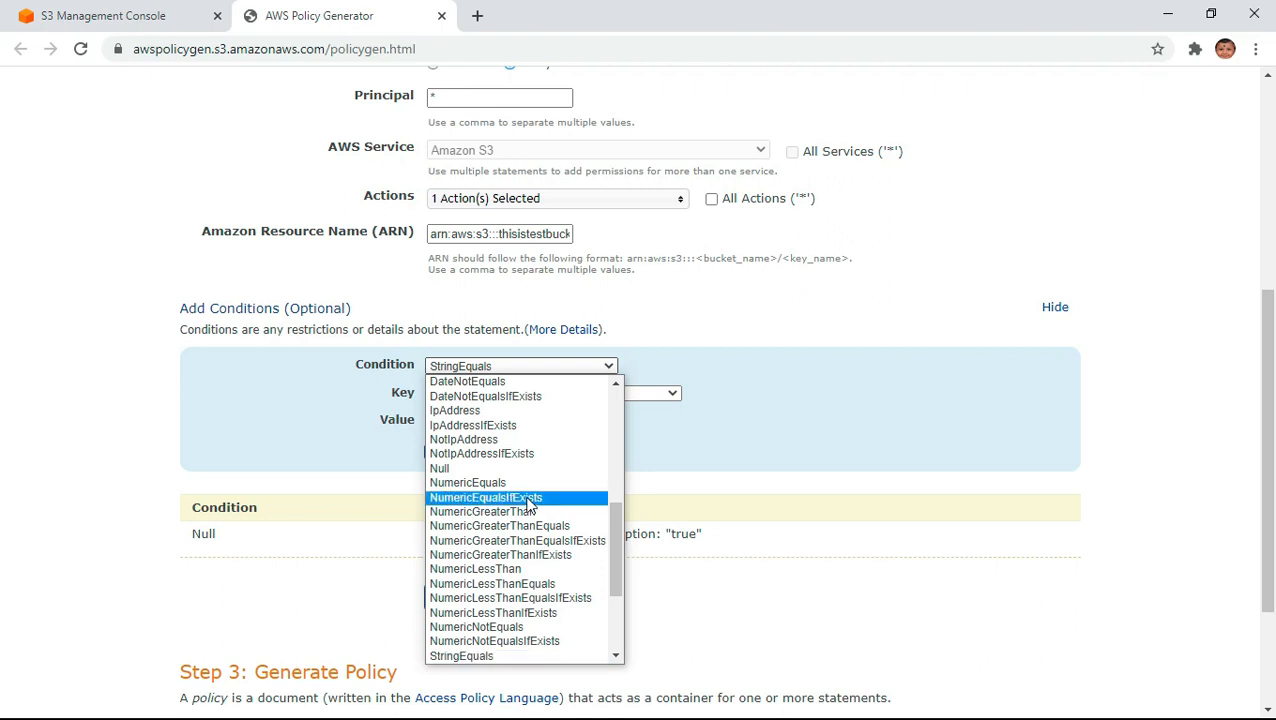
scroll(600, 660, down, 1)
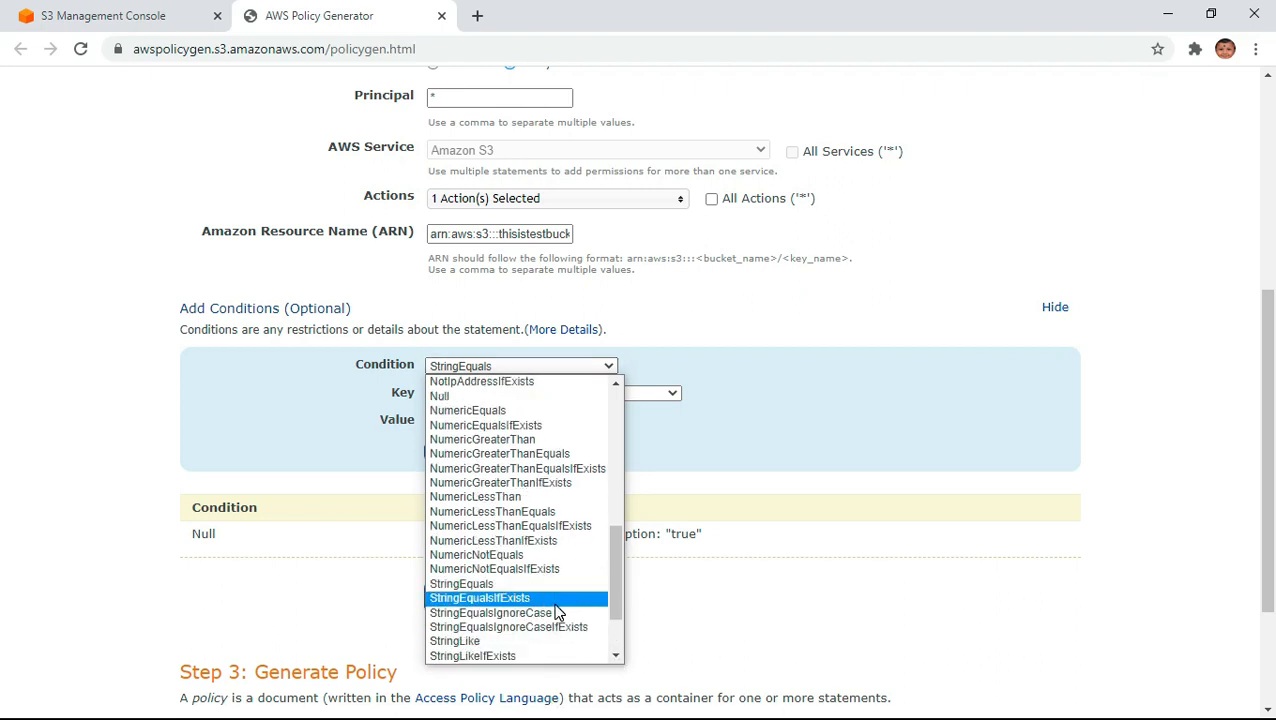
click(617, 656)
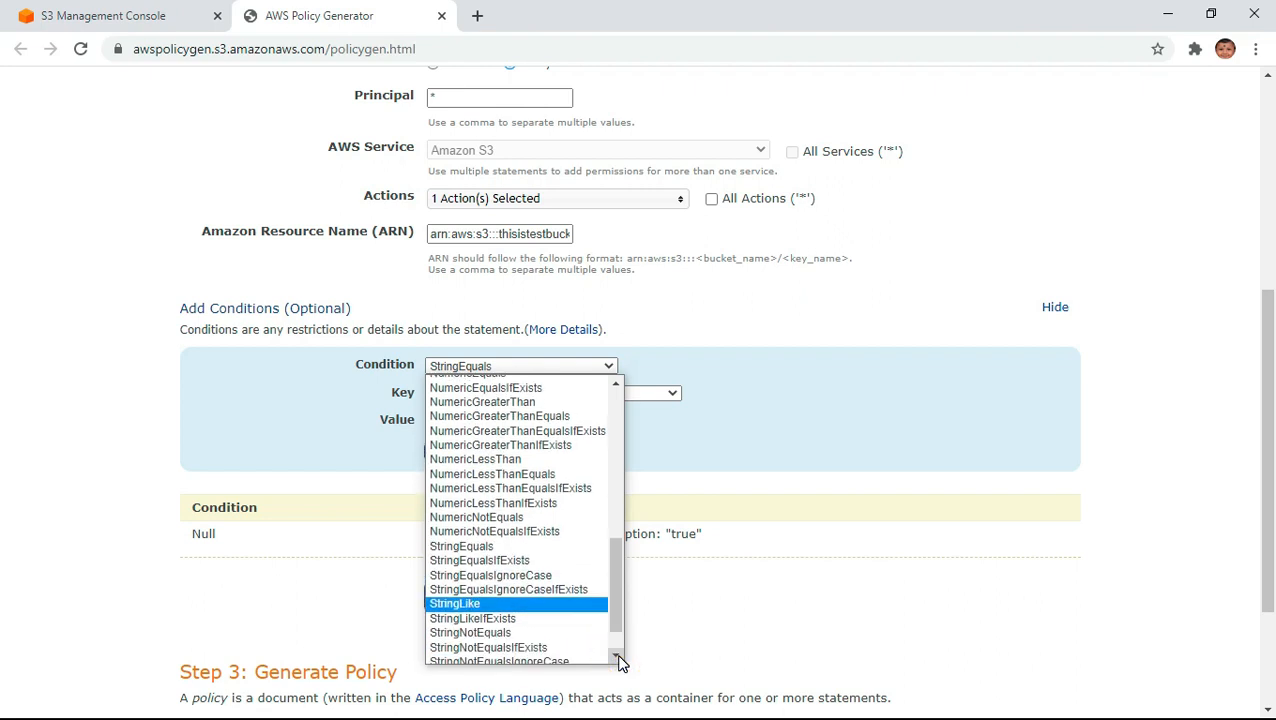
click(502, 634)
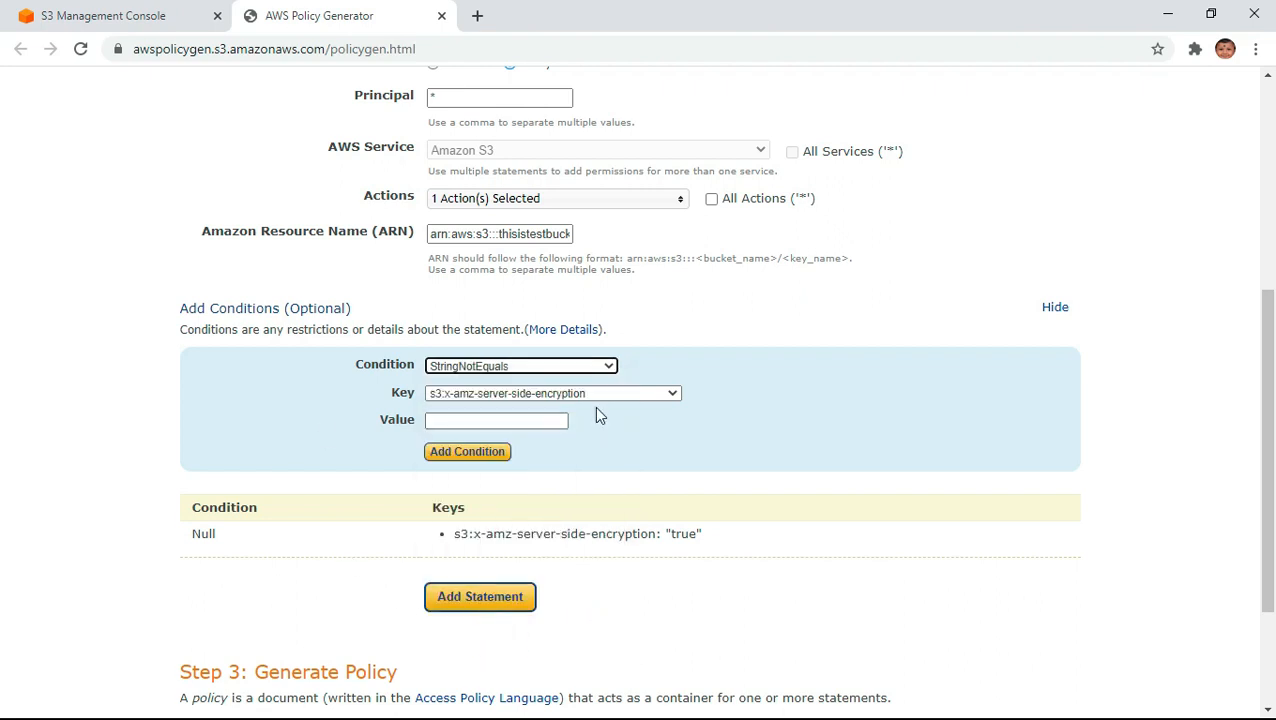
click(487, 420)
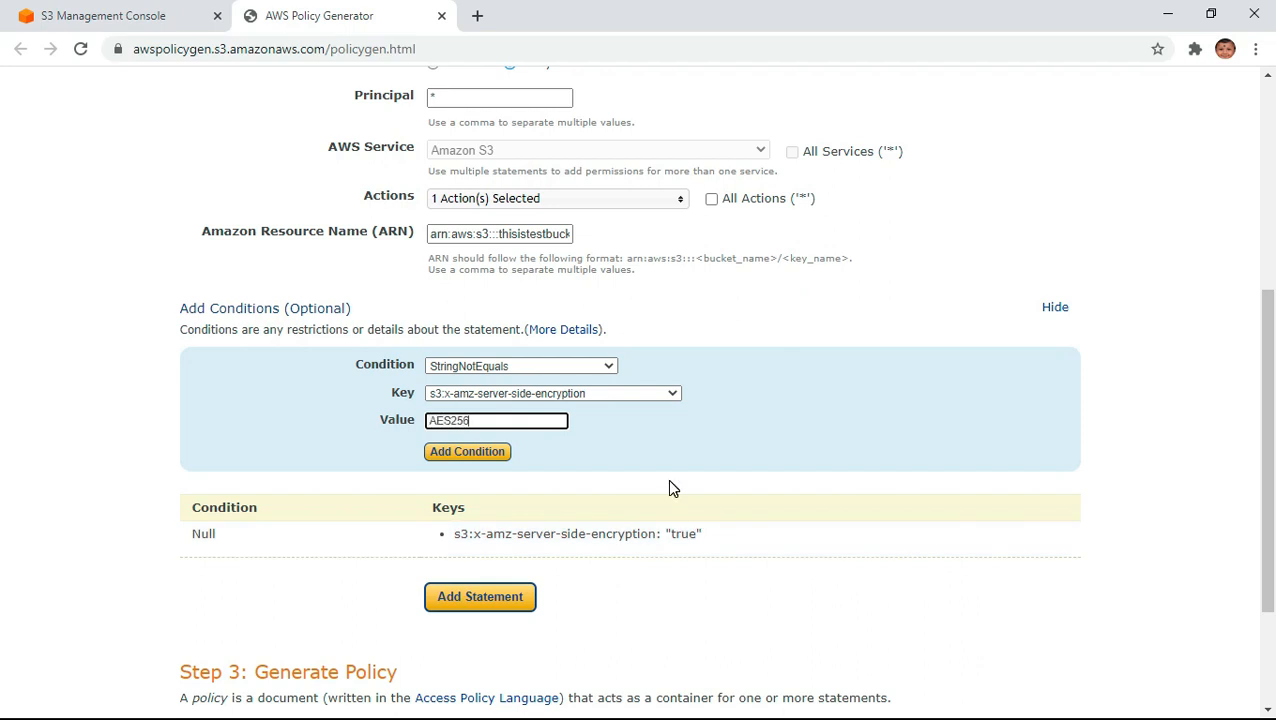
click(487, 458)
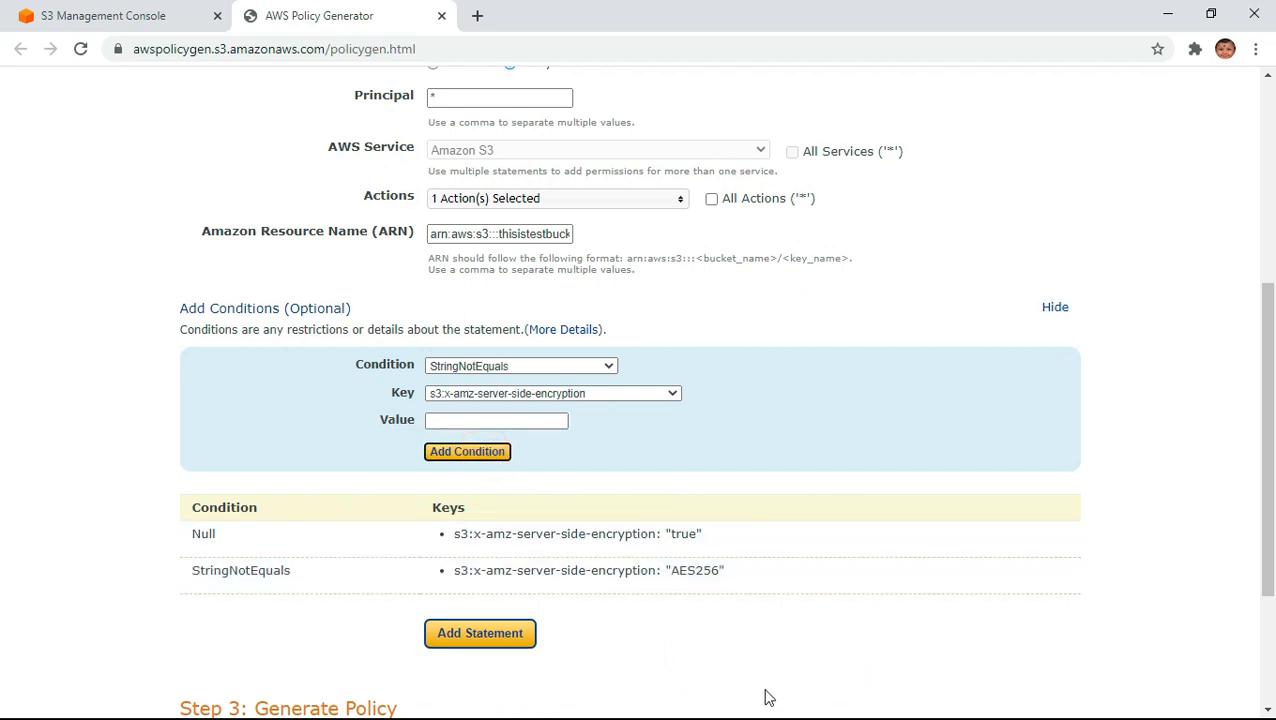
- Add the configured Deny statement to the policy and generate the policy JSON document
scroll(866, 615, down, 3)
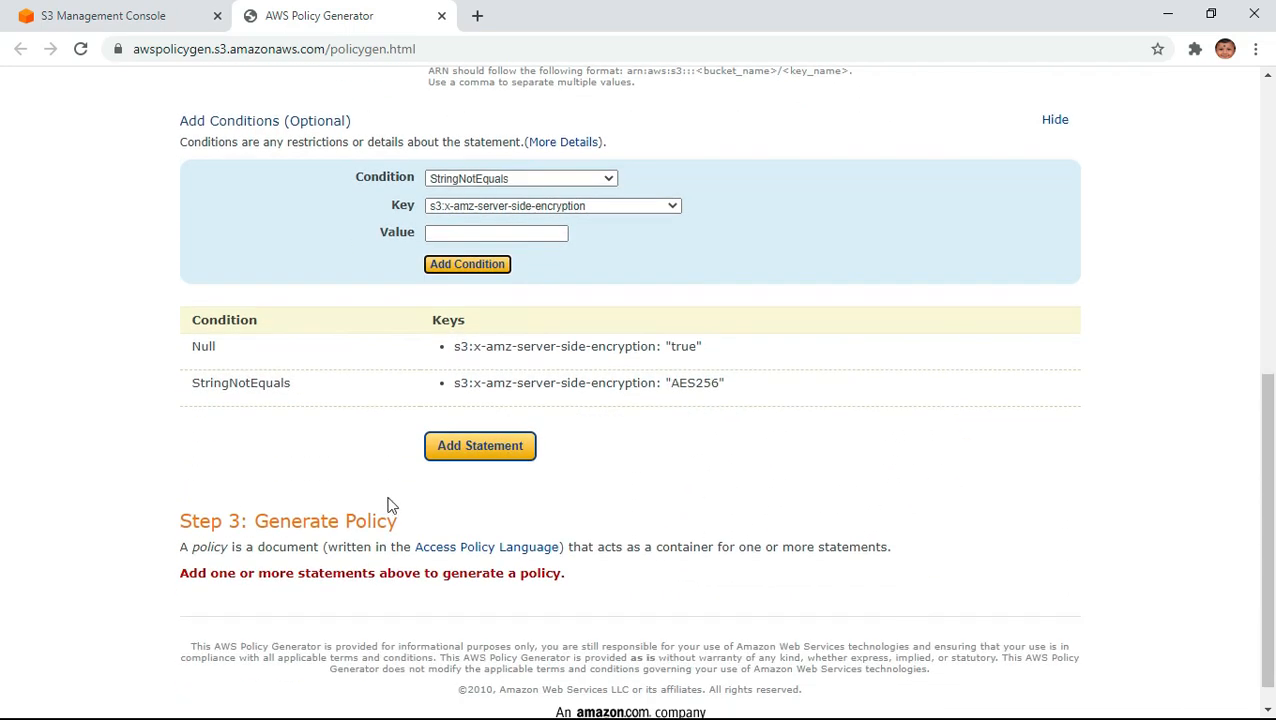
click(480, 447)
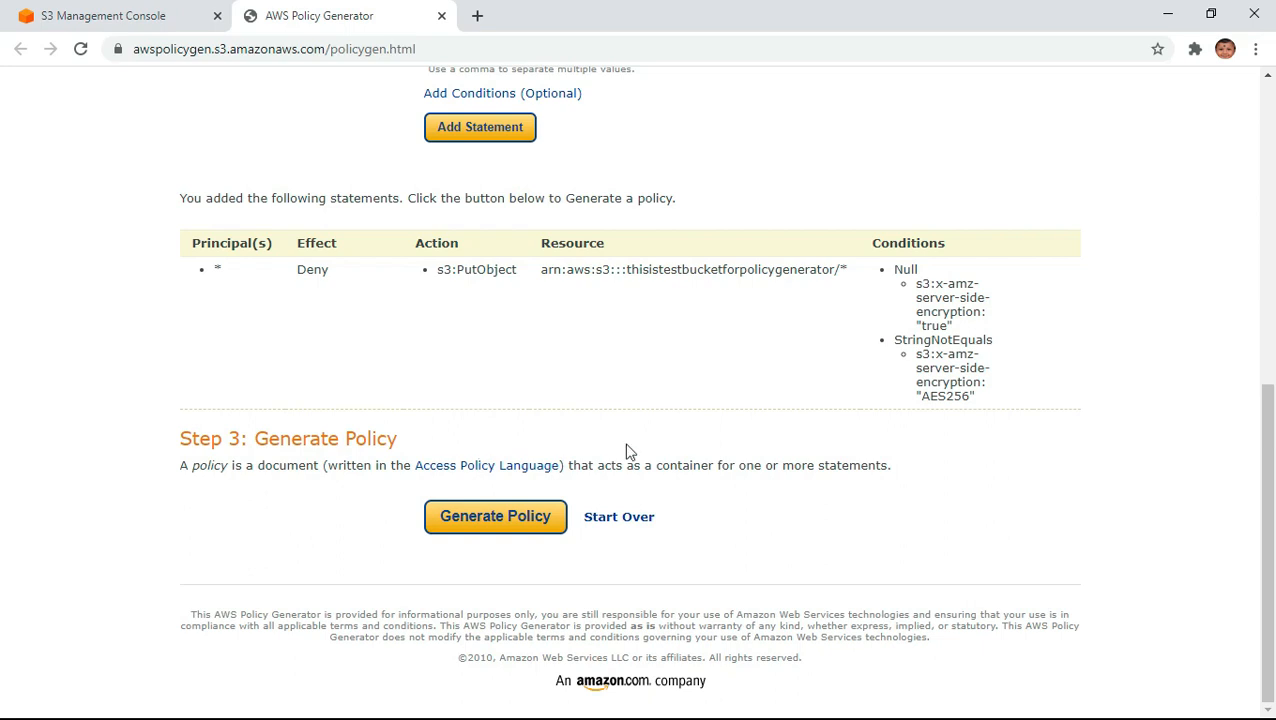
click(476, 521)
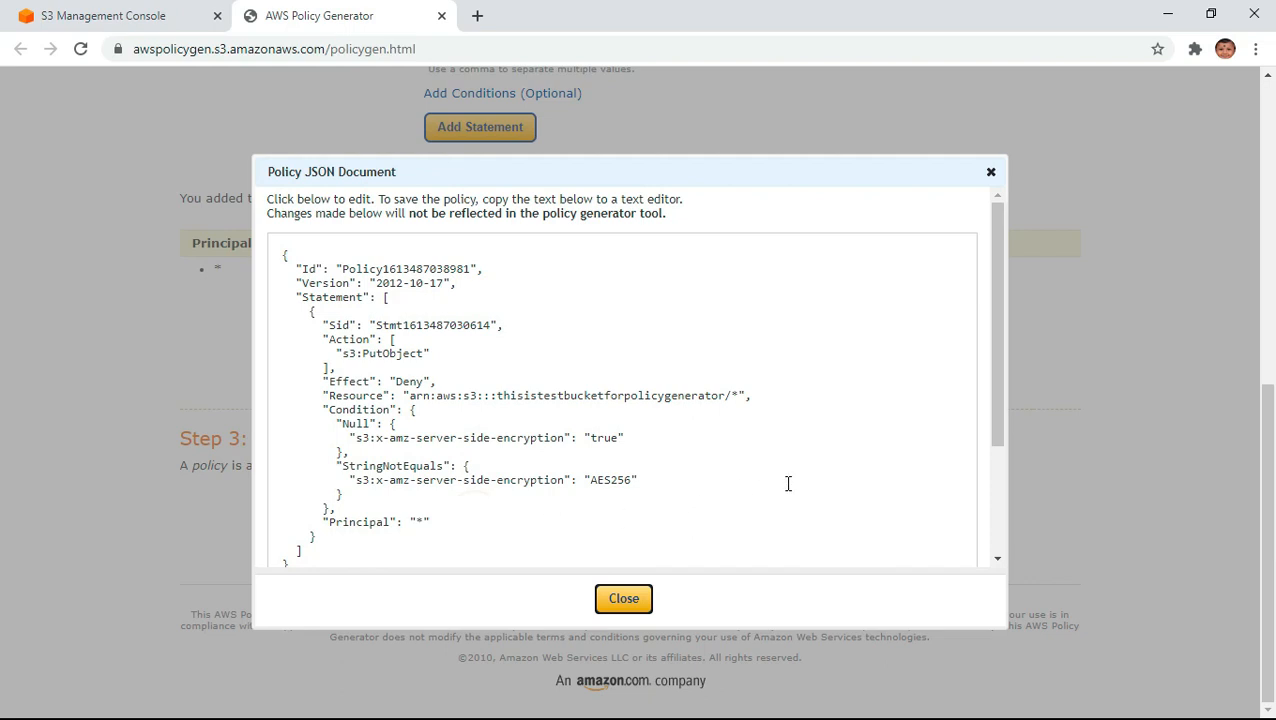
- Copy the entire generated policy JSON text
scroll(788, 483, down, 1)
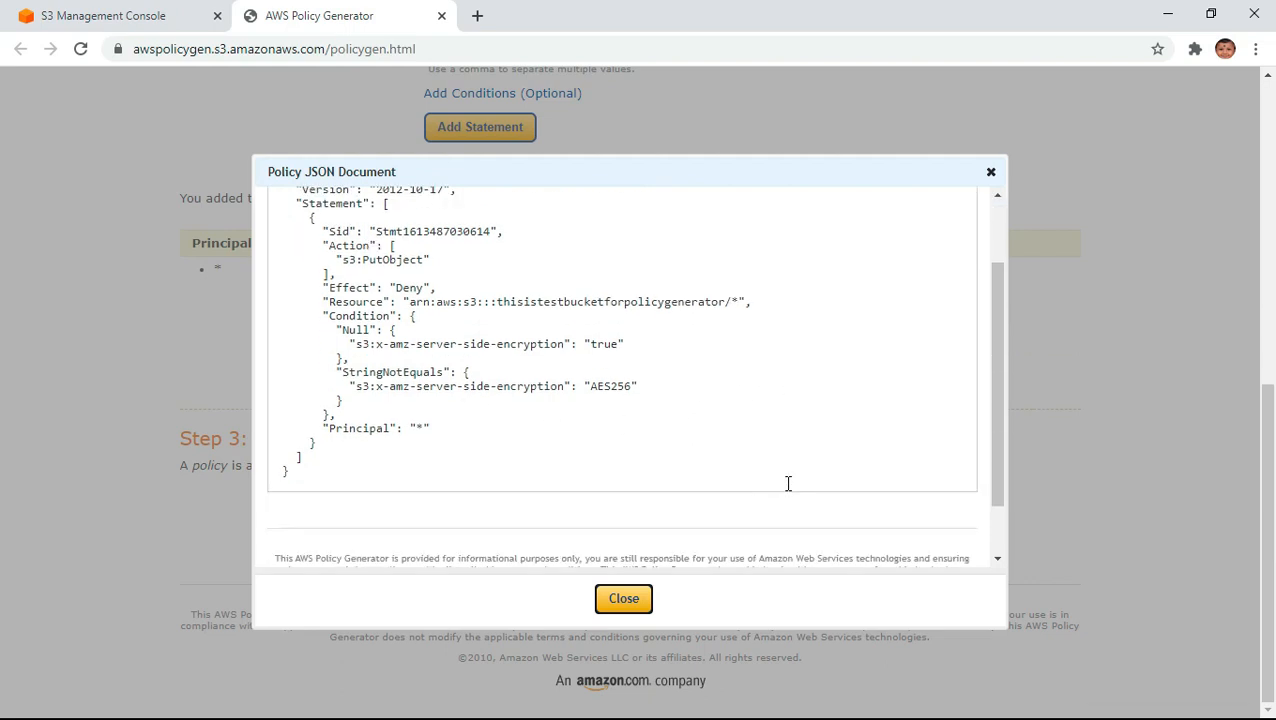
scroll(788, 483, up, 1)
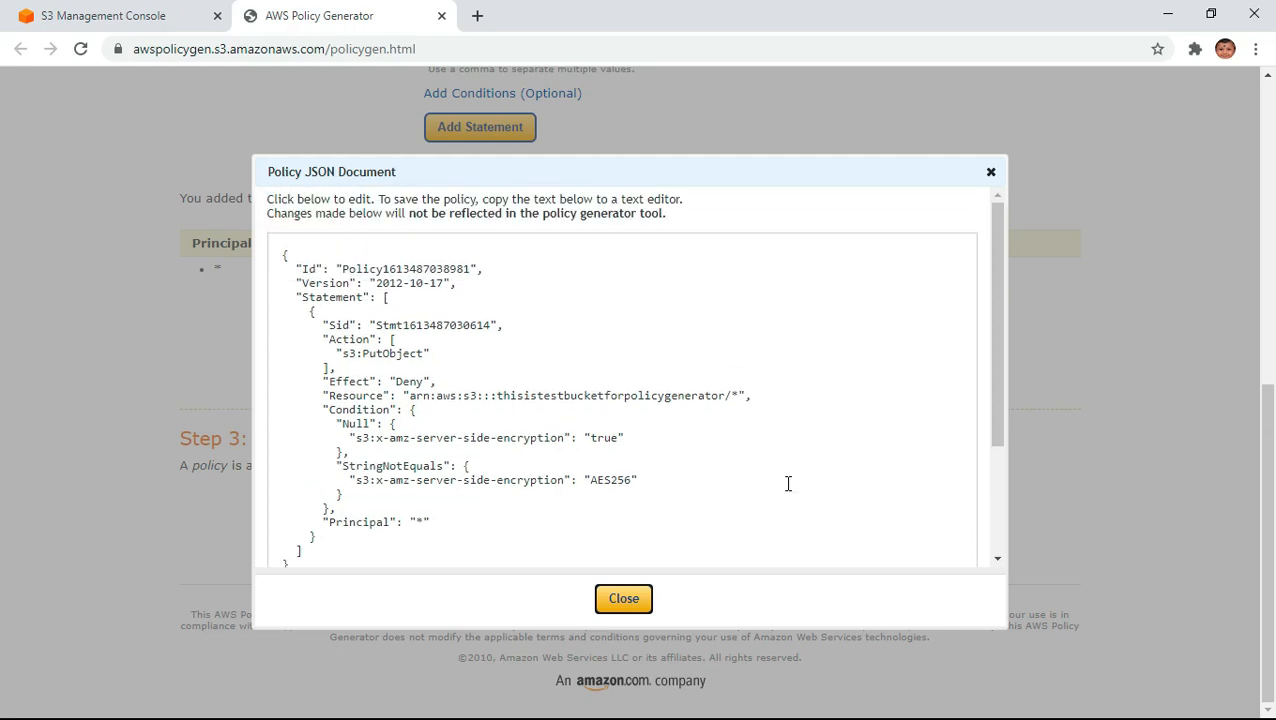
drag(276, 253, 478, 675)
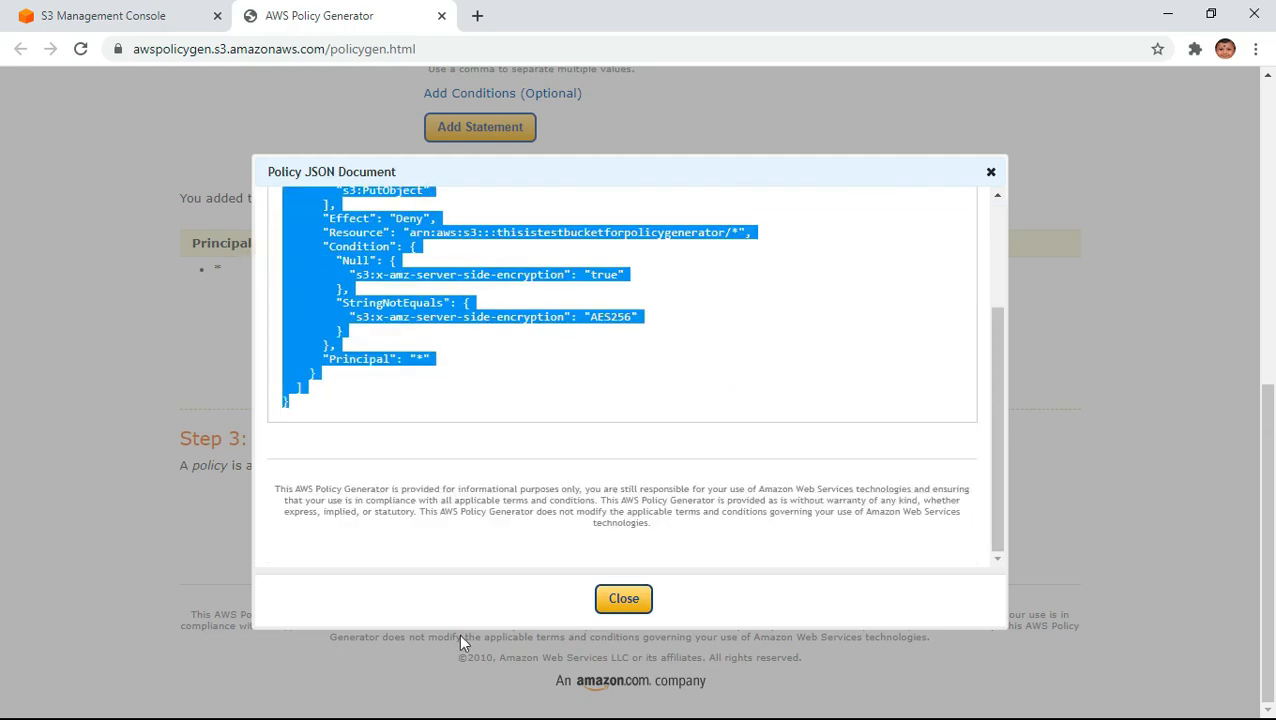
right_click(376, 272)
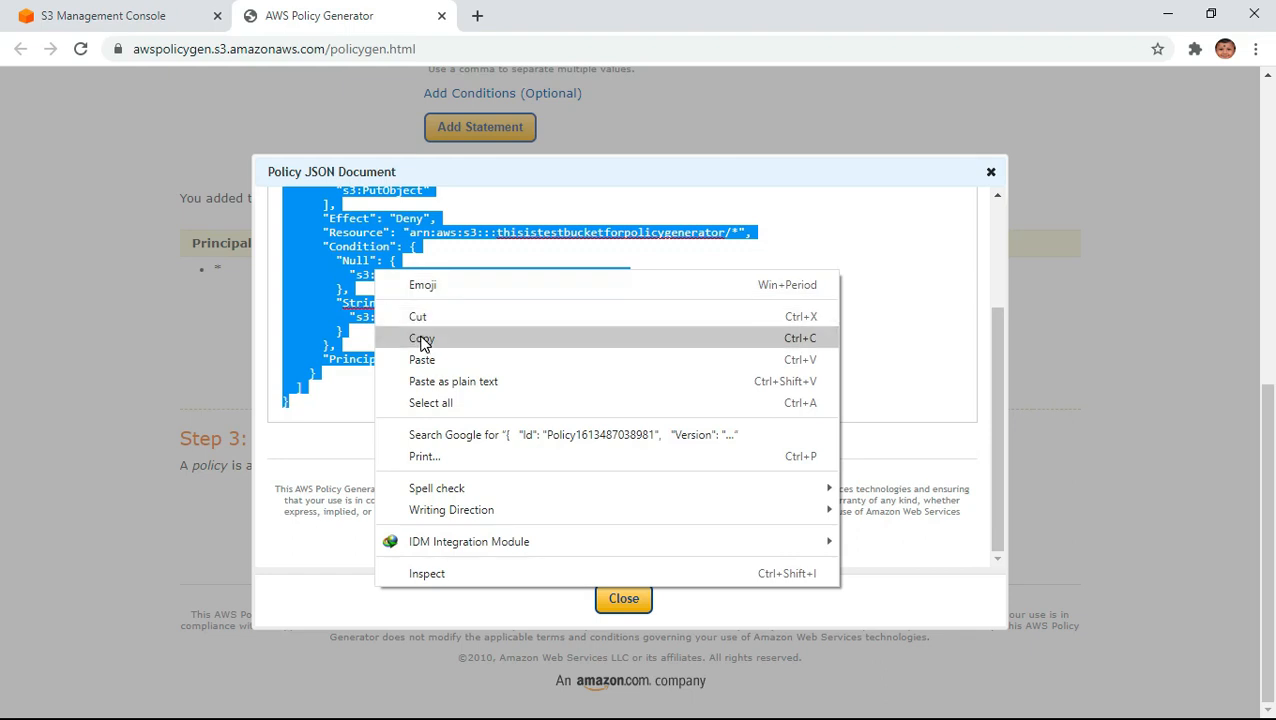
click(421, 338)
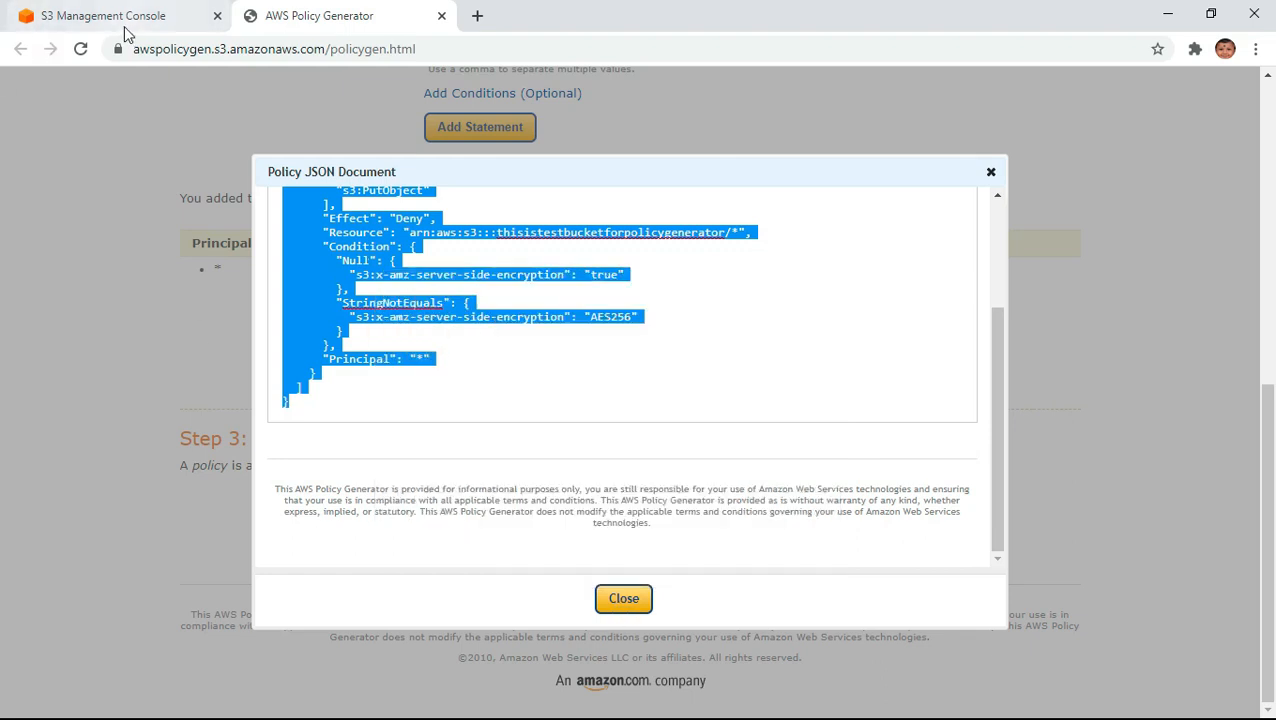
- Switch to the S3 console, paste the copied JSON into the bucket policy of thisistestbucketforpolicygenerator and save the changes
click(82, 18)
click(368, 476)
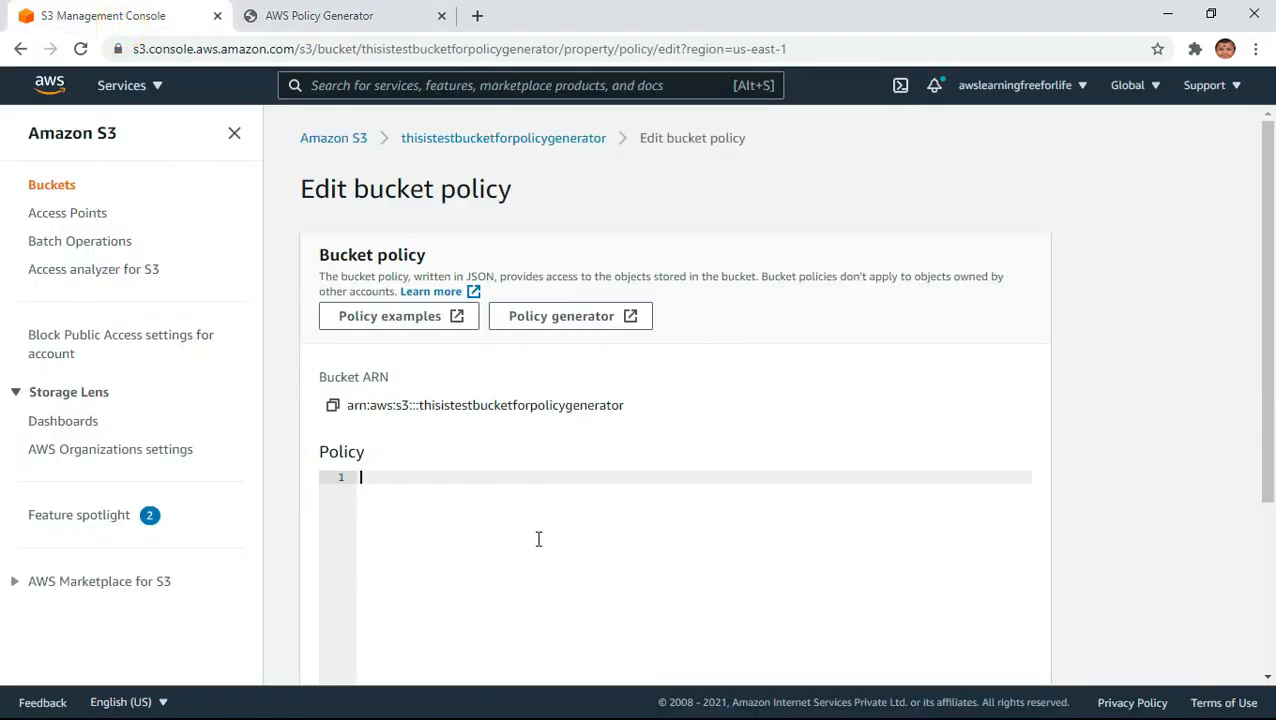
key(ctrl+v)
scroll(595, 540, down, 3)
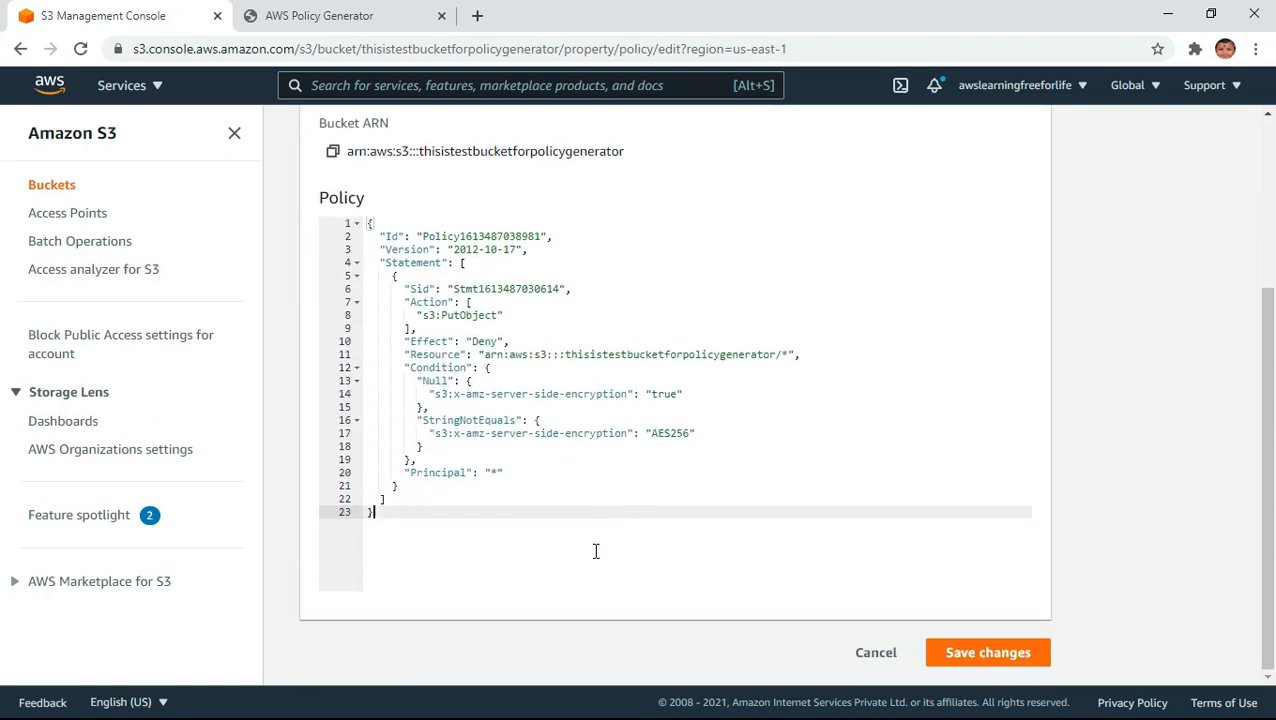
click(1005, 655)
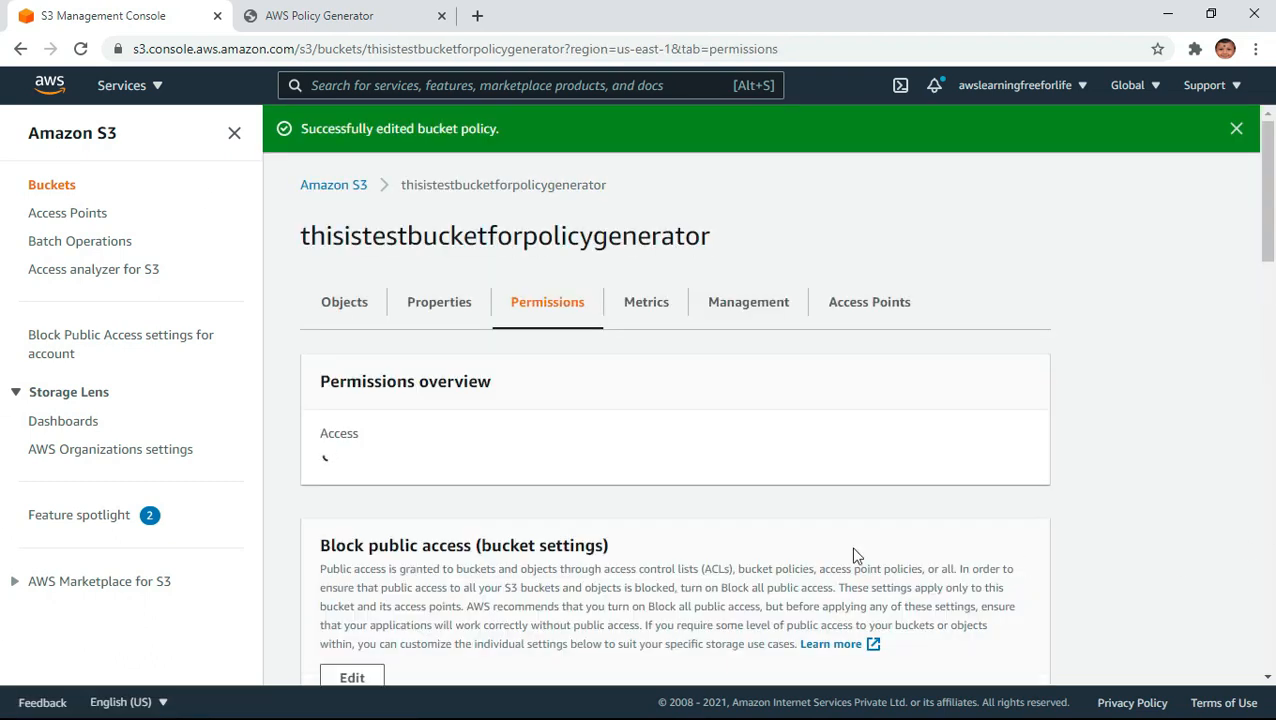
- Start an upload to the thisistestbucketforpolicygenerator bucket and add the file three.html
click(340, 306)
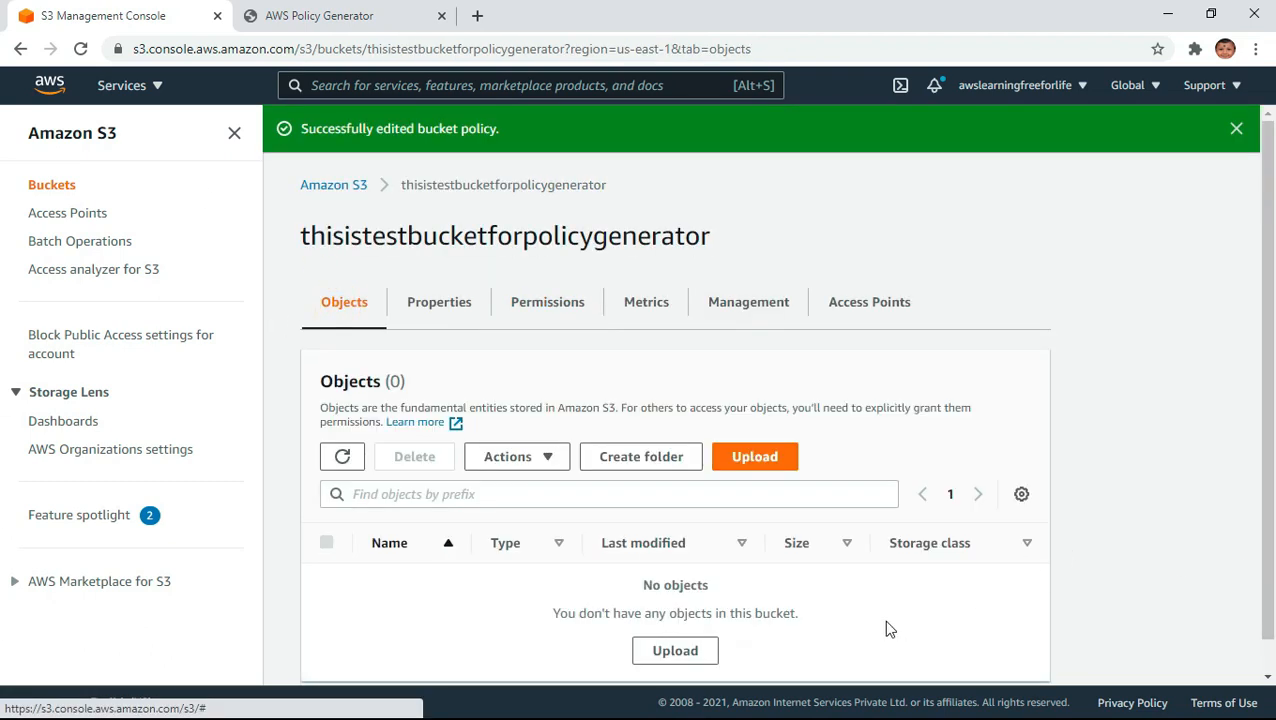
scroll(773, 445, down, 1)
click(756, 428)
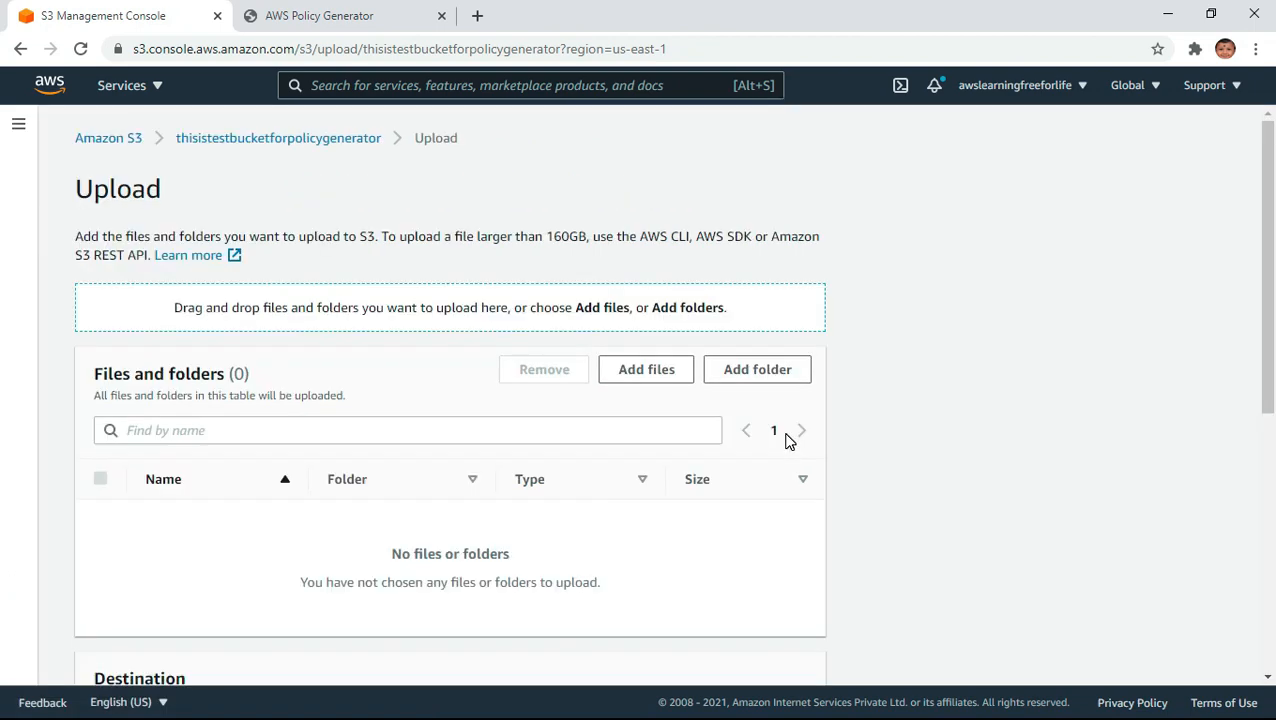
click(632, 372)
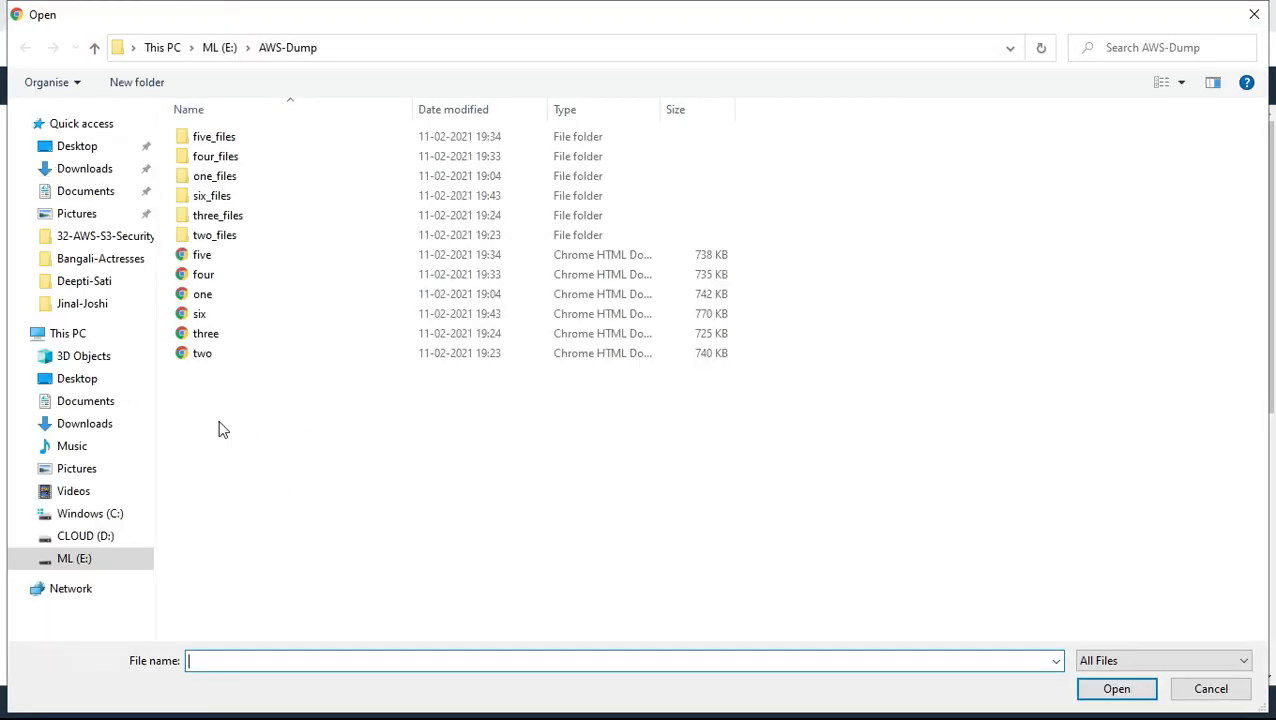
double_click(212, 334)
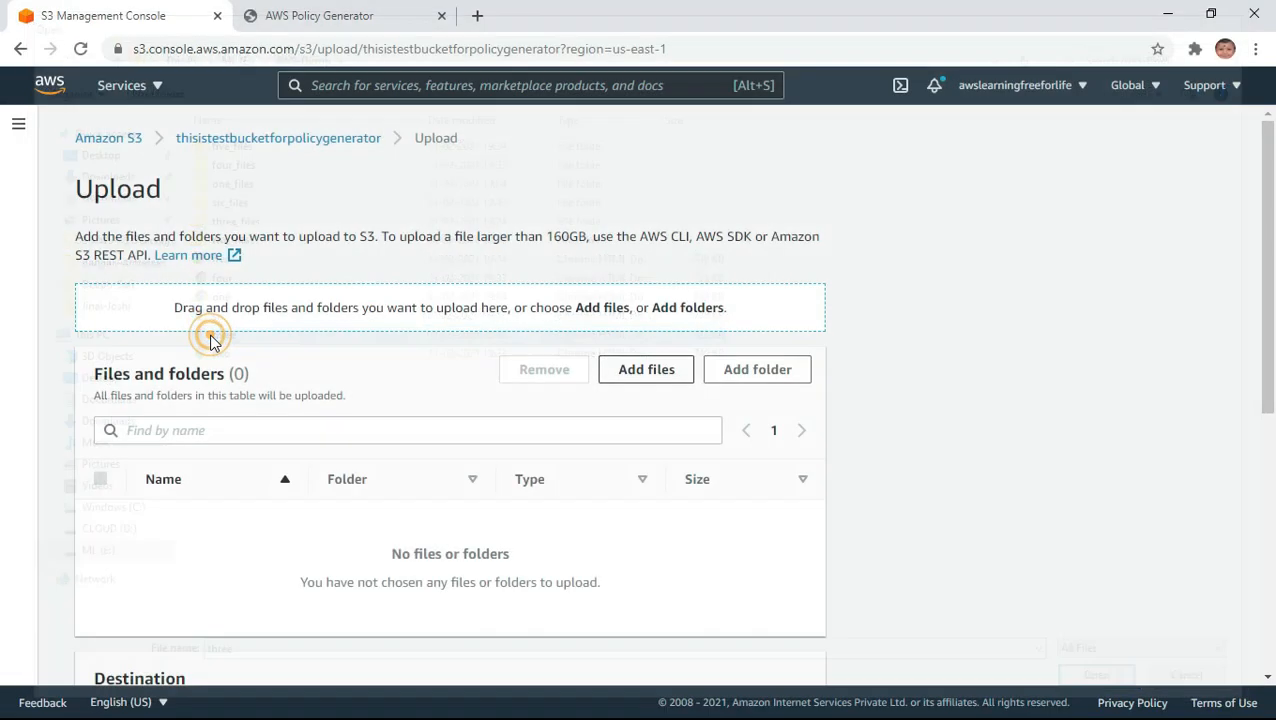
- Check the server-side encryption option in the additional upload options, leave it disabled and try to upload three.html
scroll(1071, 541, down, 4)
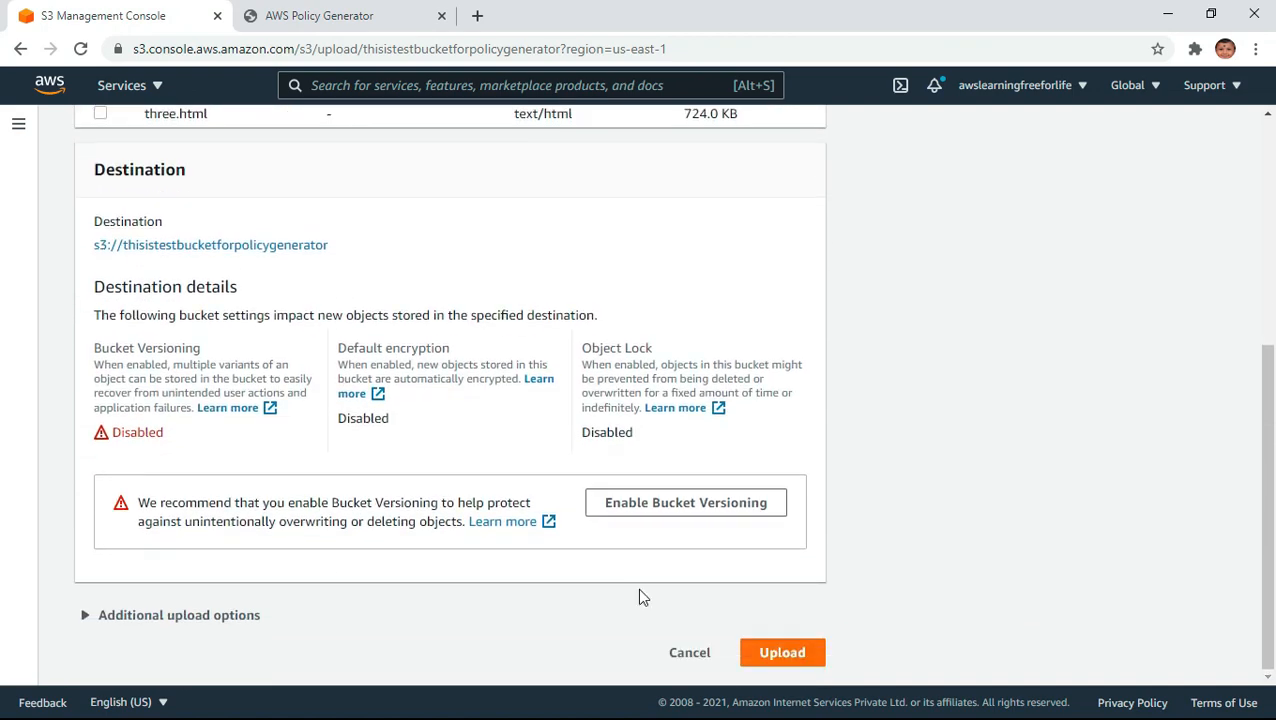
click(165, 615)
scroll(1108, 560, down, 6)
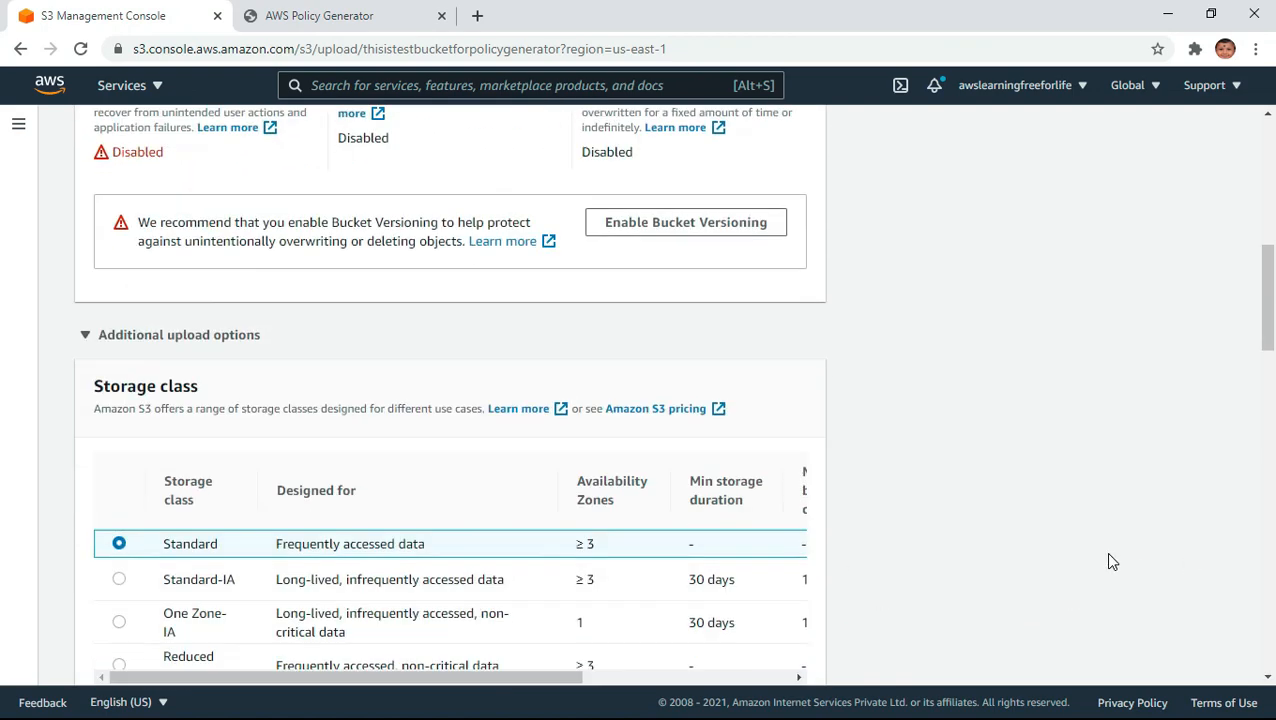
scroll(1105, 561, down, 3)
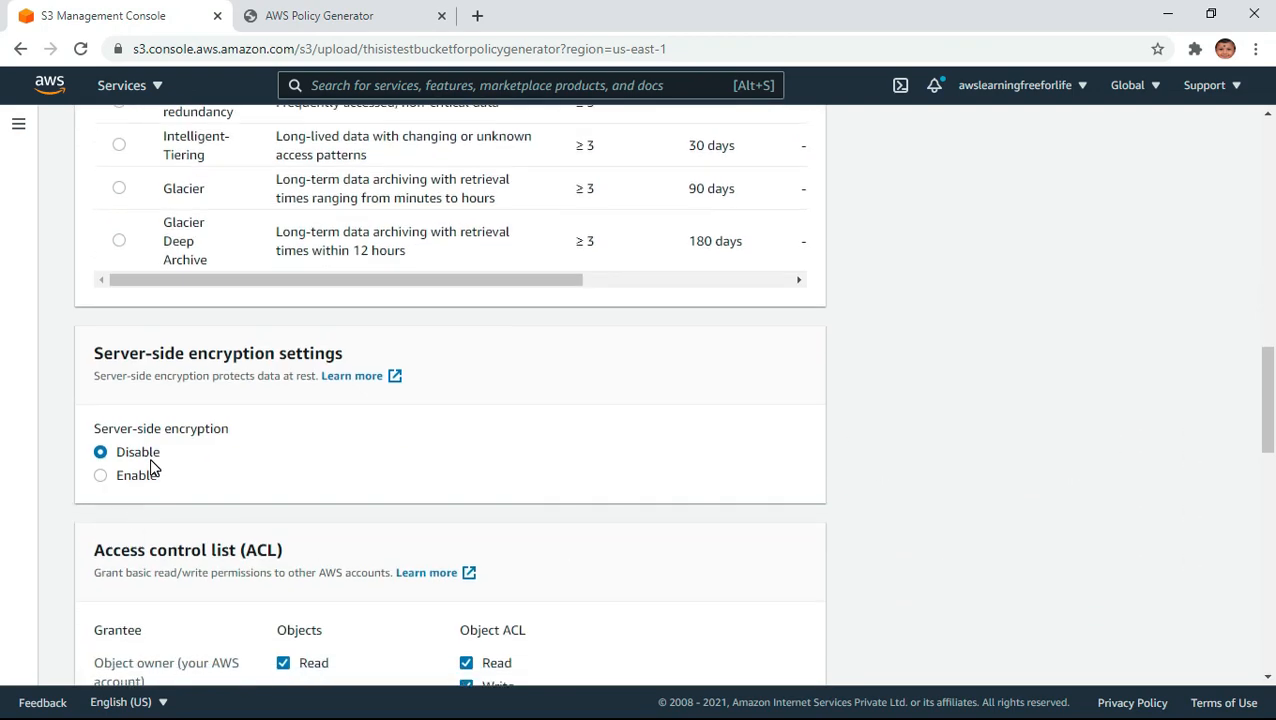
scroll(980, 494, down, 12)
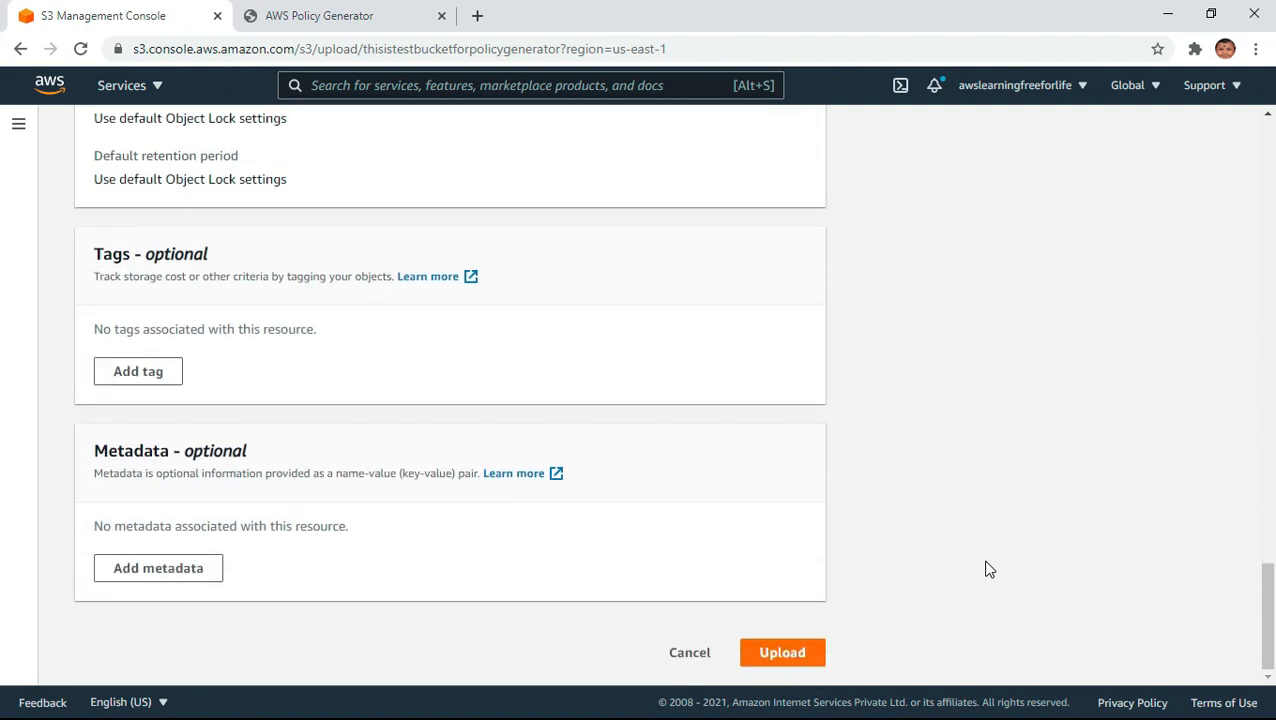
click(792, 658)
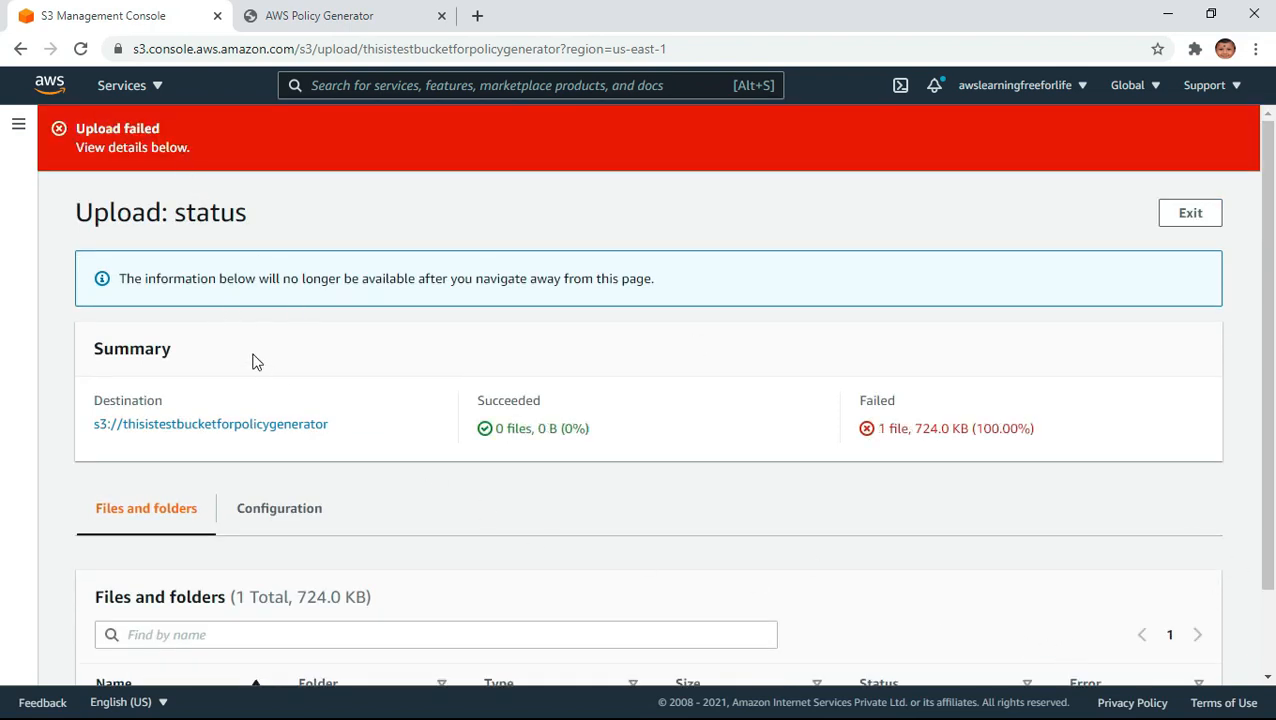
- Examine the upload status of three.html and its error details
scroll(1162, 532, down, 2)
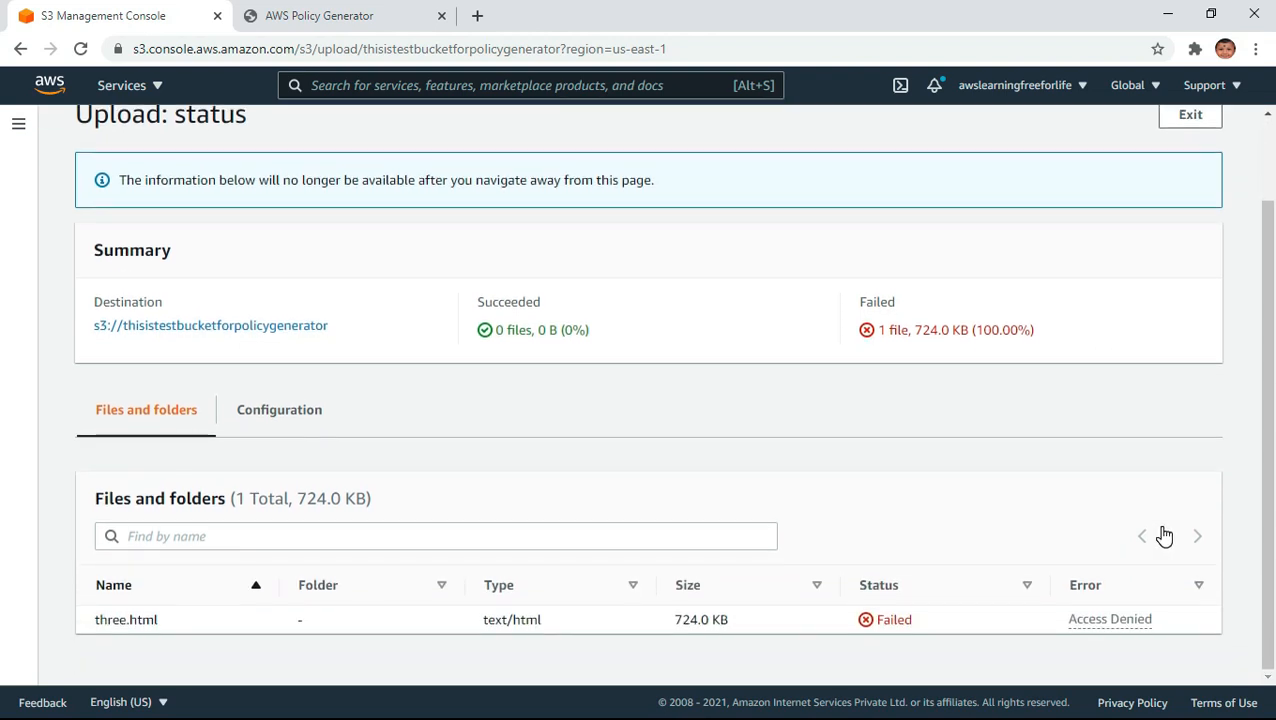
click(1112, 621)
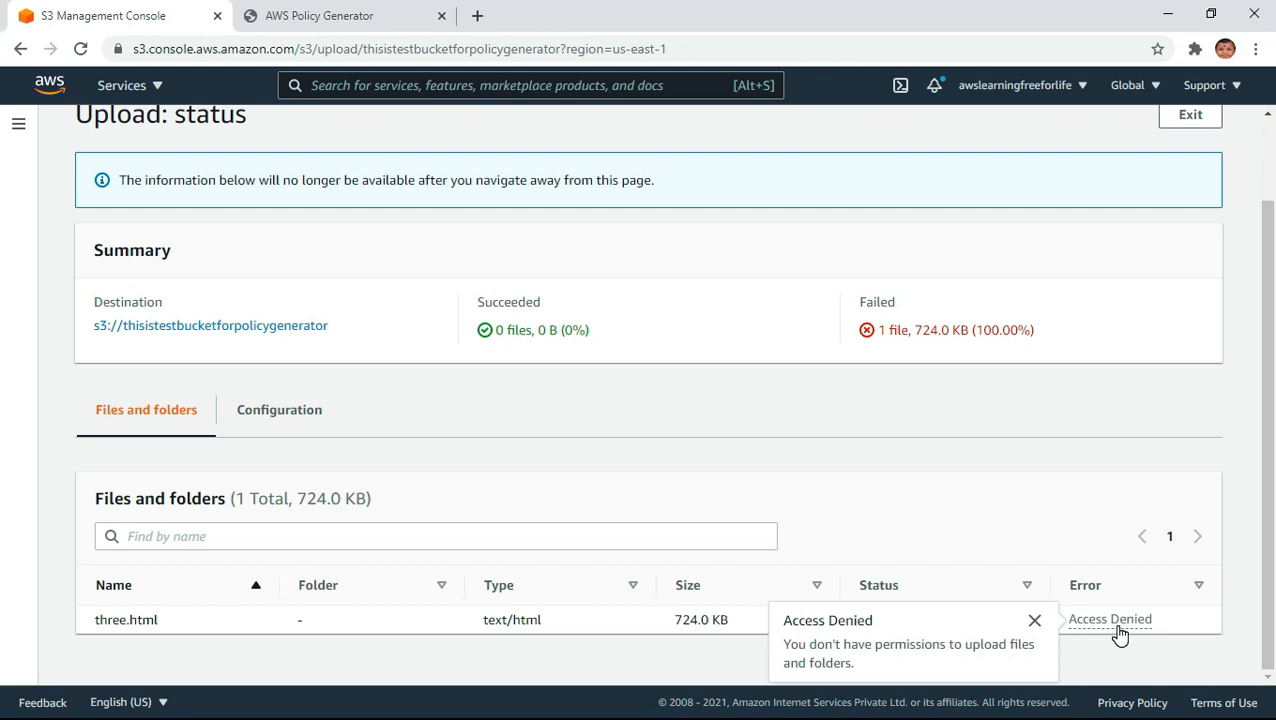
scroll(1118, 632, up, 2)
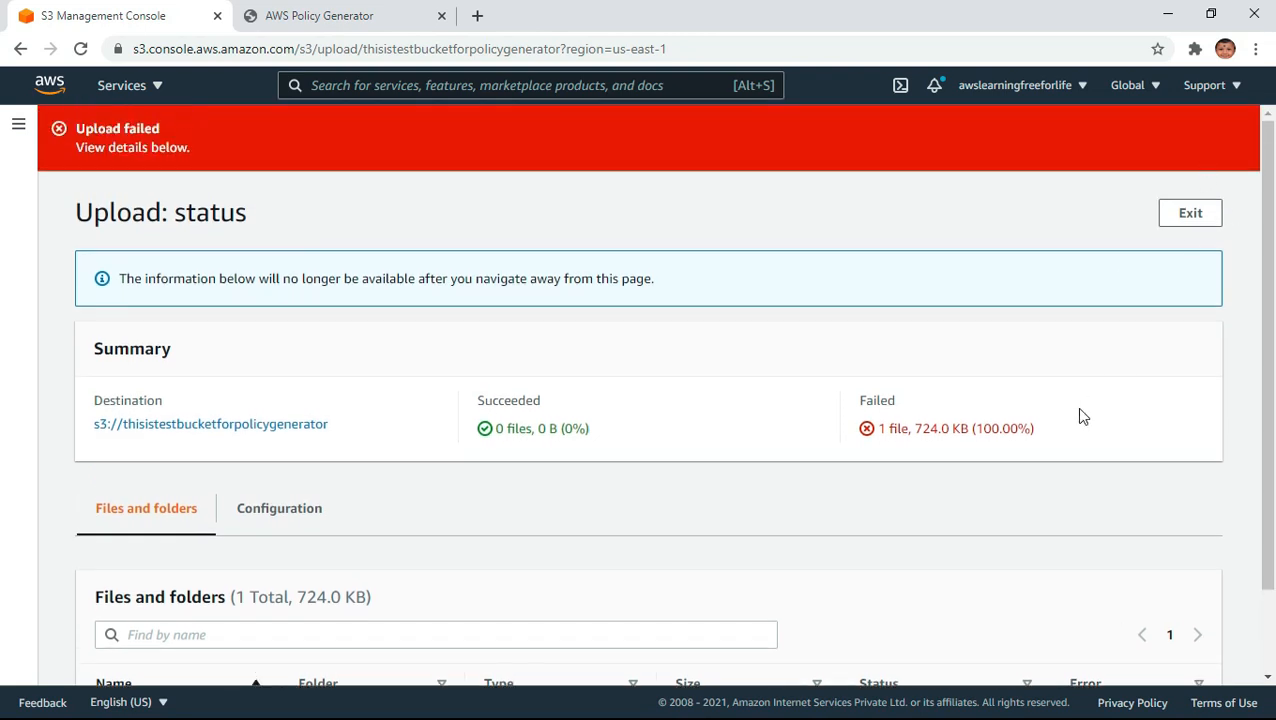
- Close the upload status, start a new upload to the thisistestbucketforpolicygenerator bucket and add the file five.html
click(1203, 215)
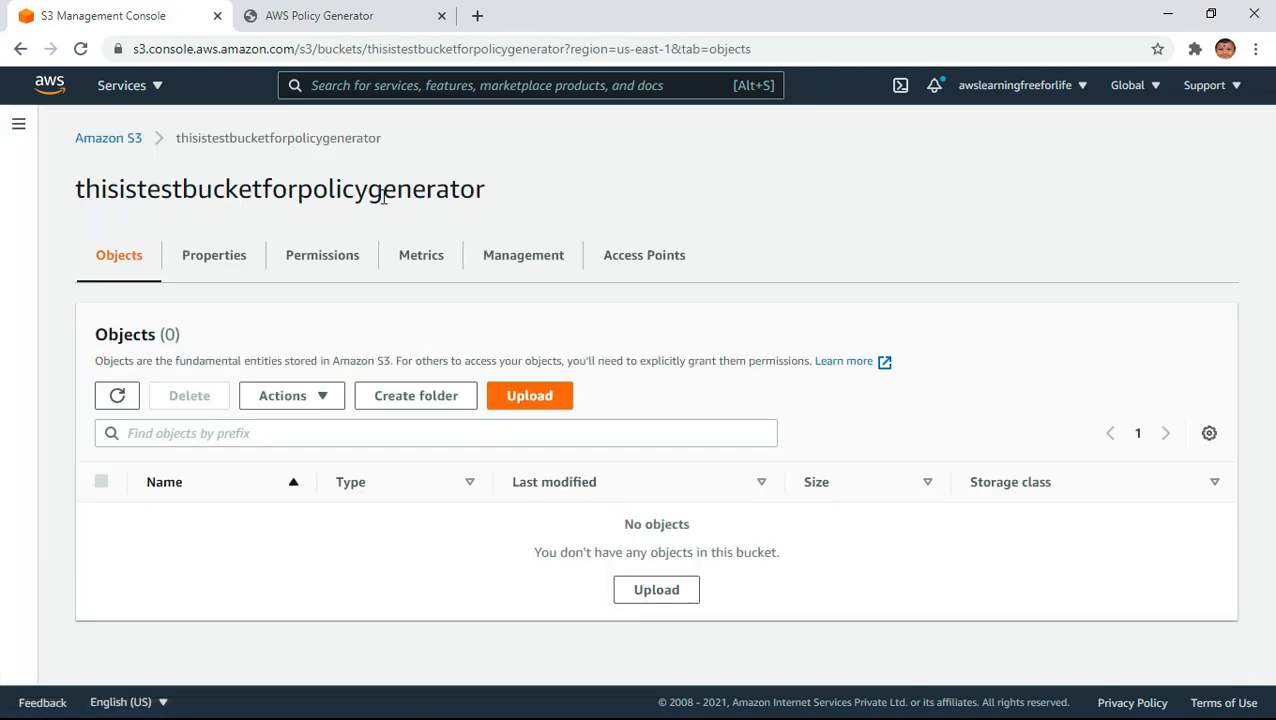
click(533, 404)
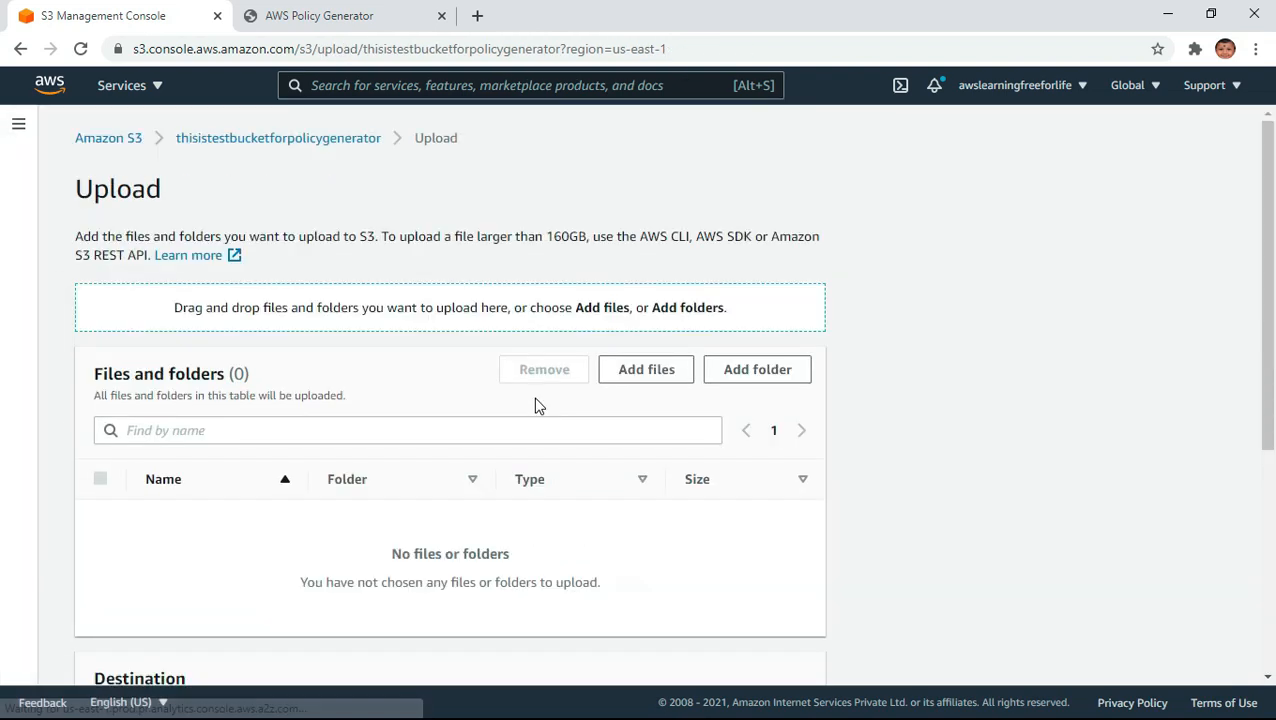
click(665, 370)
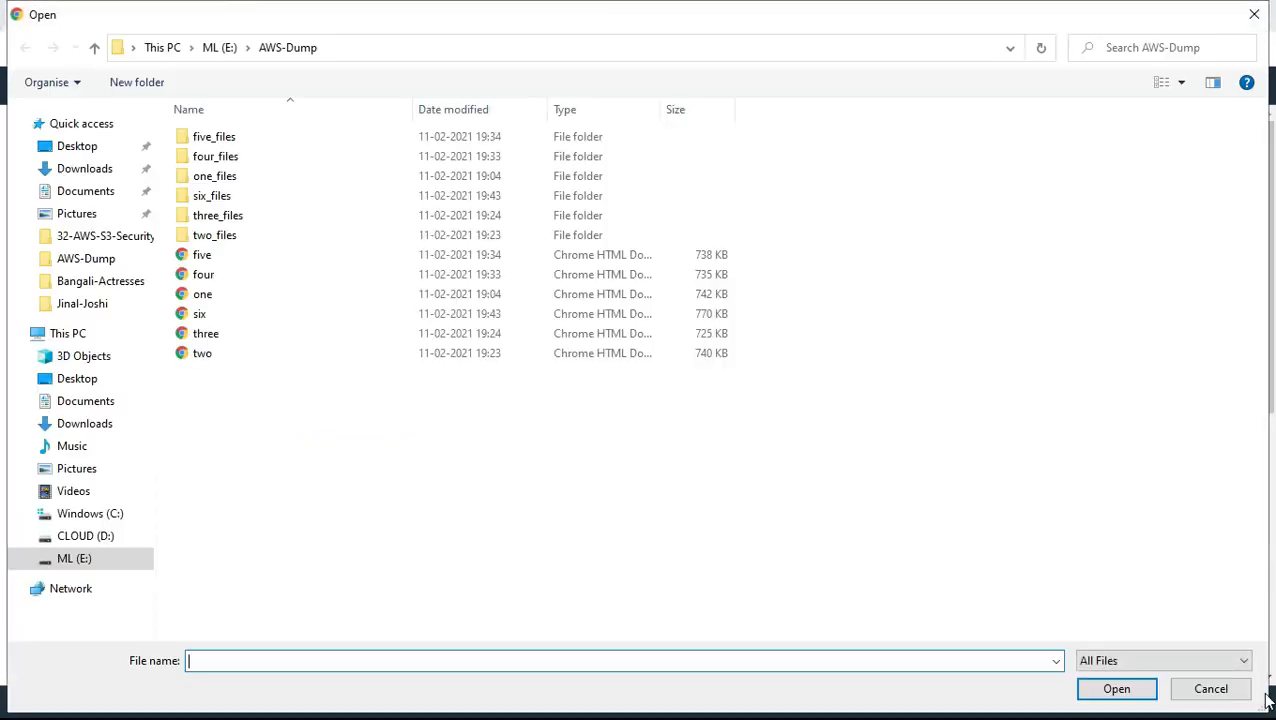
double_click(200, 255)
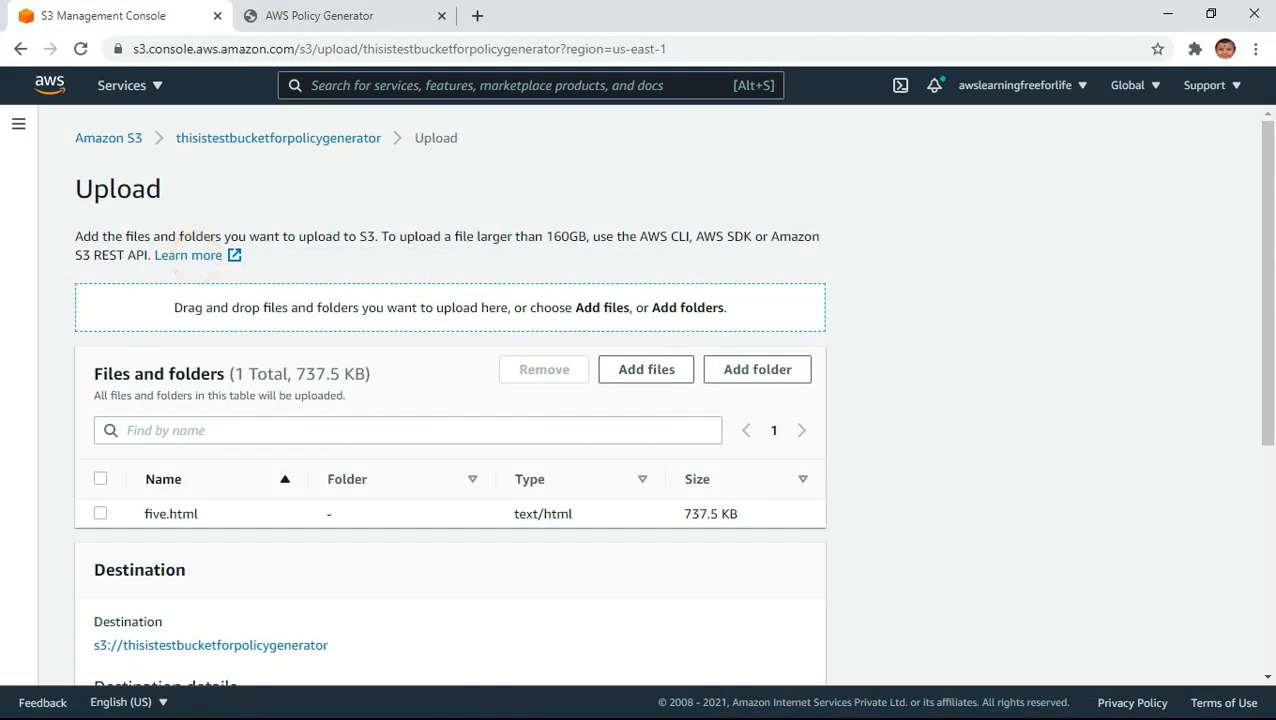
- Enable server-side encryption with the Amazon S3 key (SSE-S3) in the additional upload options and upload five.html
scroll(1014, 530, down, 4)
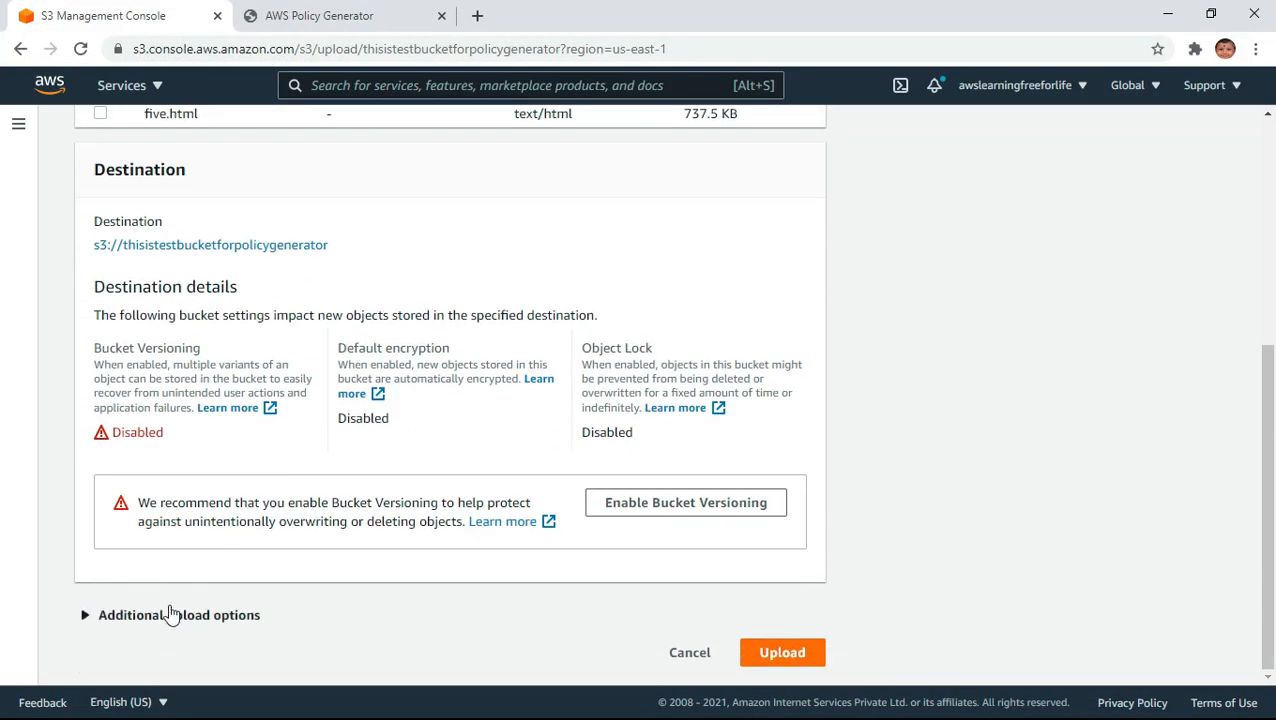
click(168, 615)
scroll(966, 578, down, 6)
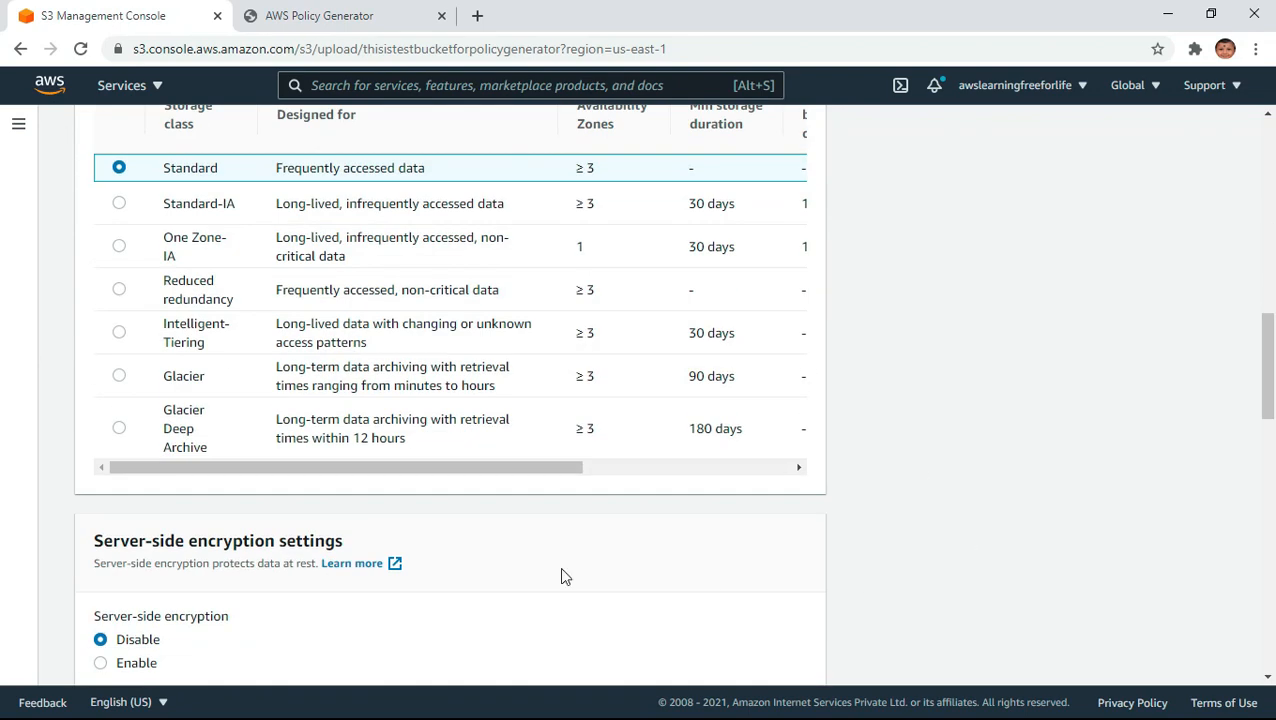
scroll(809, 598, down, 3)
click(134, 384)
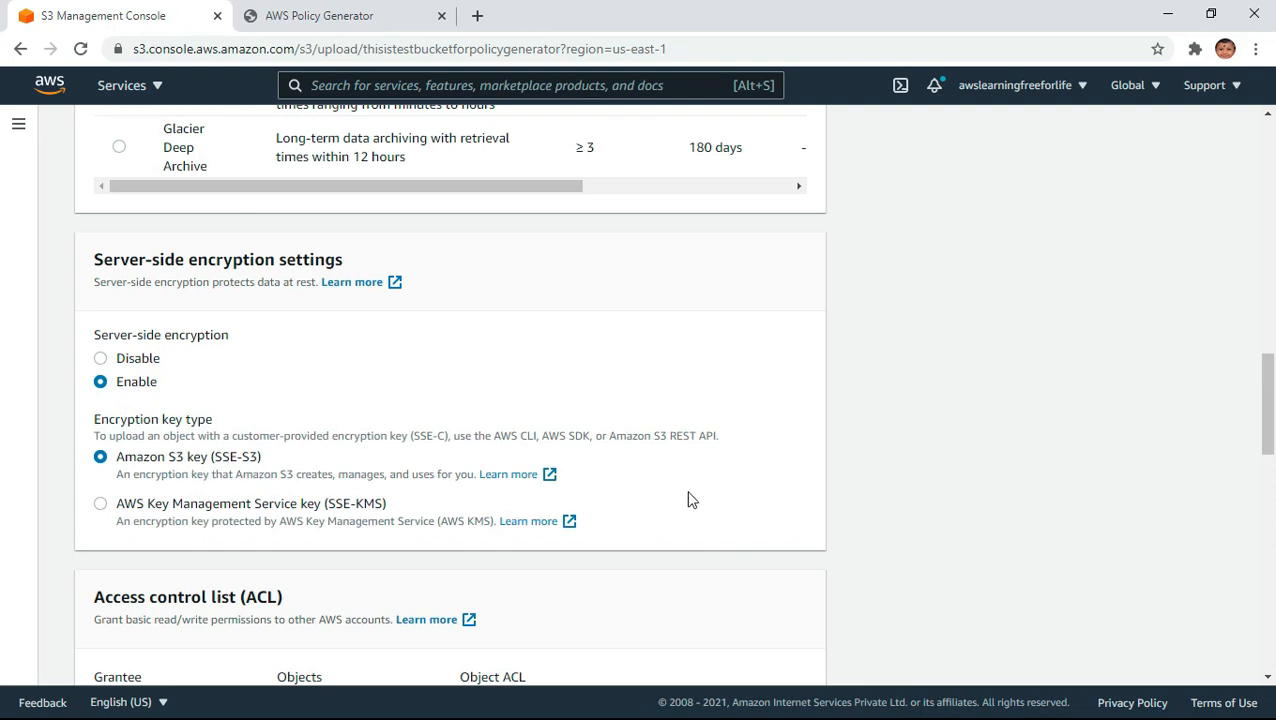
scroll(1020, 493, down, 9)
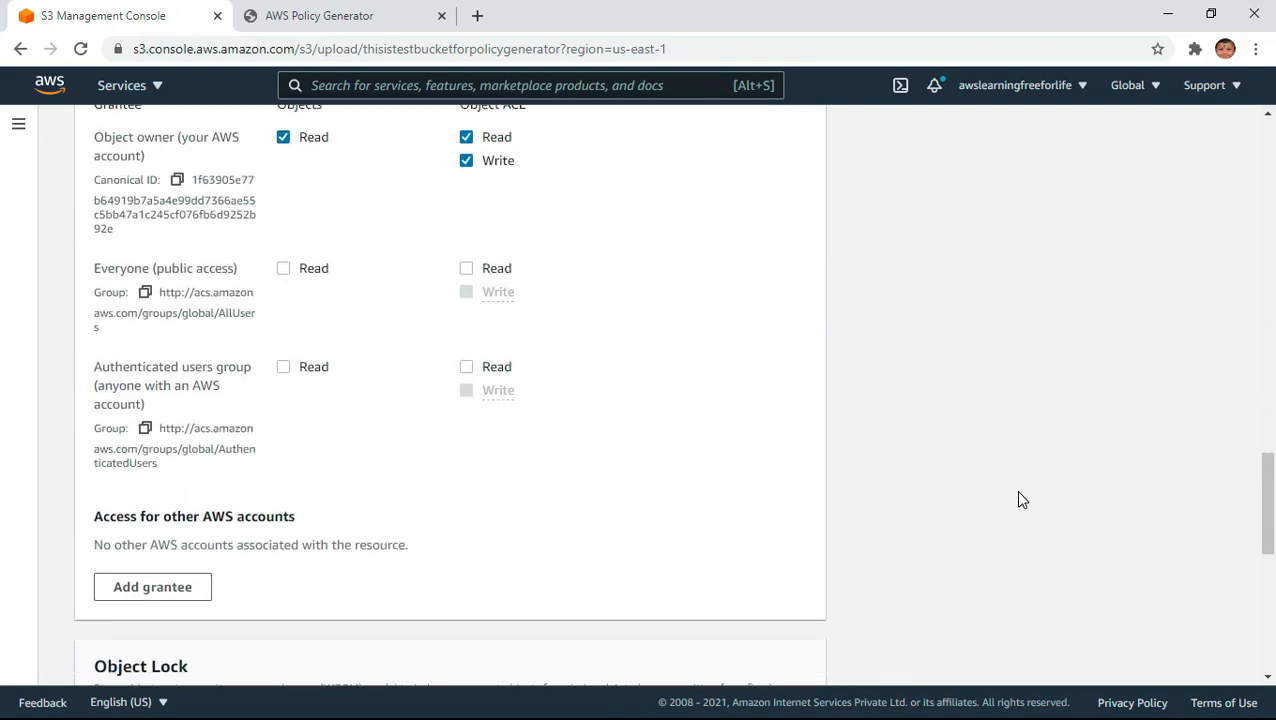
scroll(1020, 500, down, 4)
scroll(866, 609, up, 8)
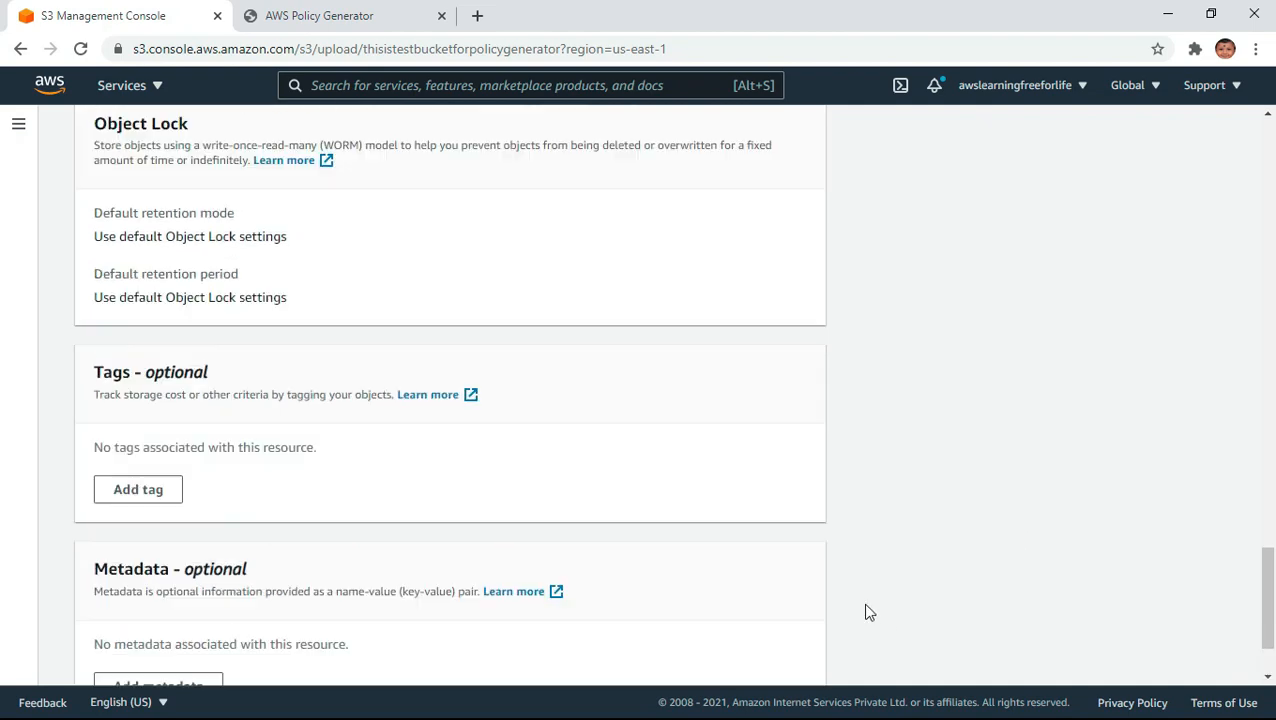
scroll(869, 612, up, 3)
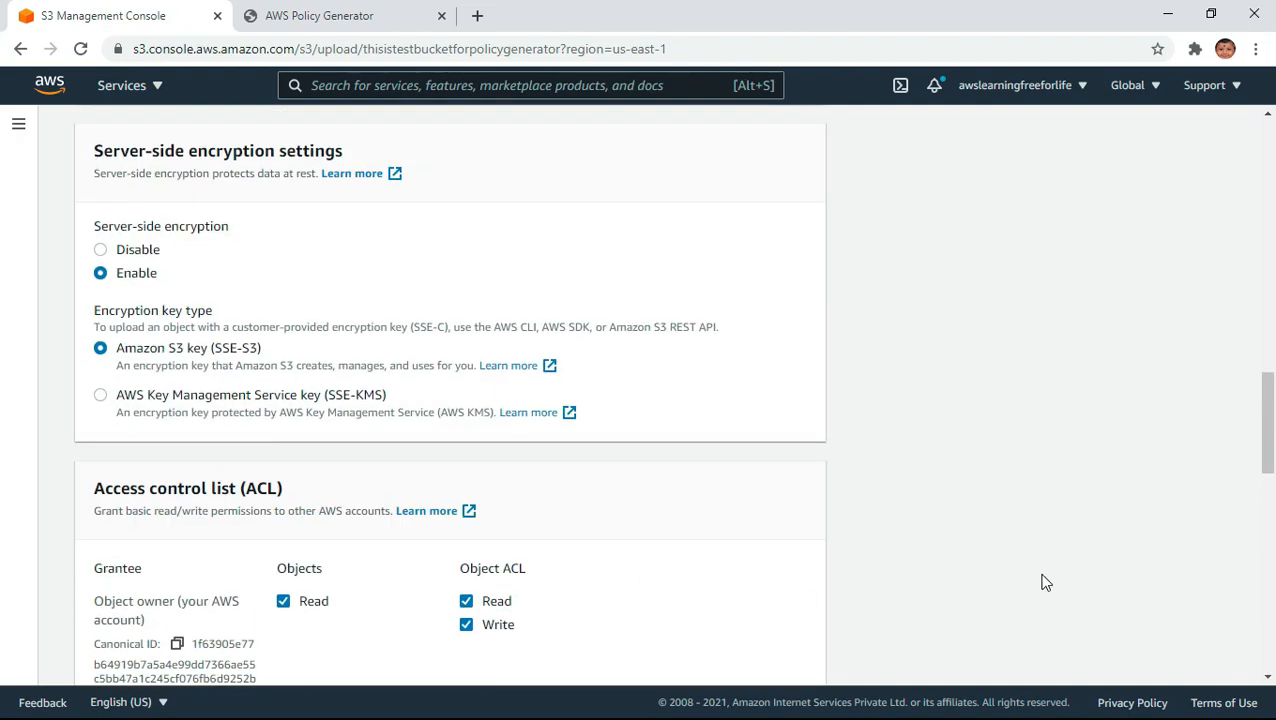
scroll(1045, 590, down, 10)
click(782, 655)
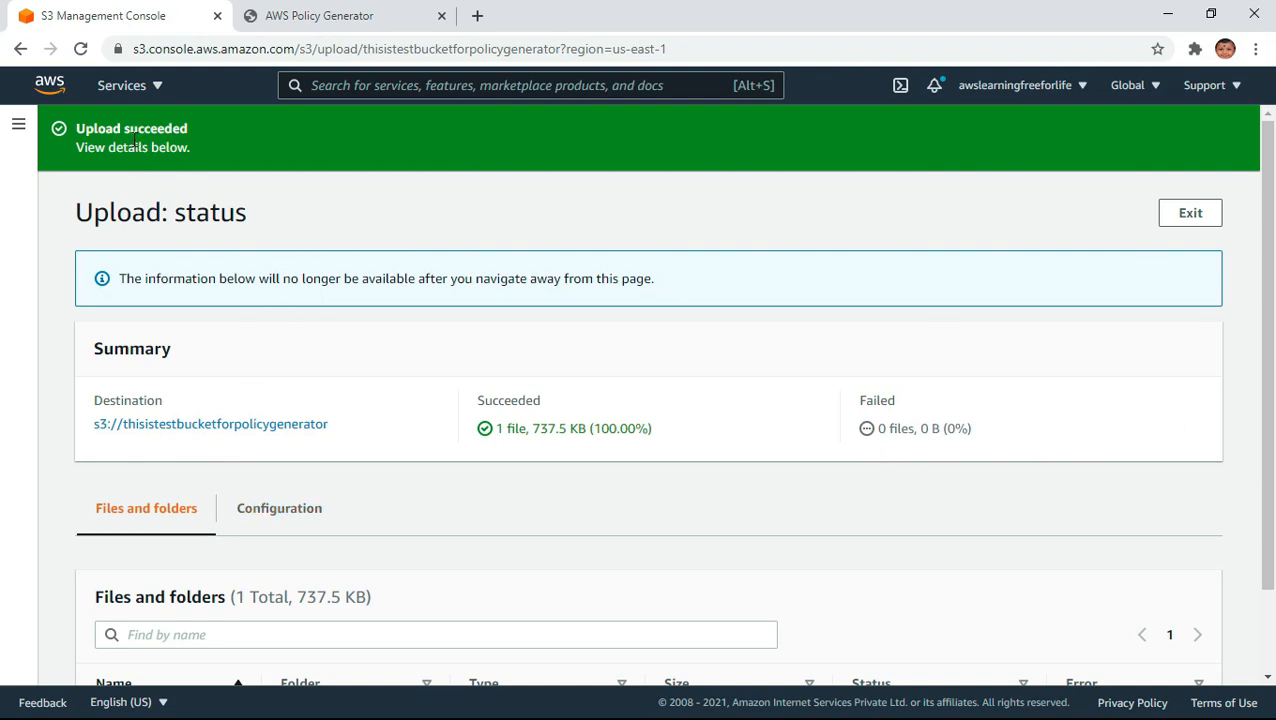
- Expand the Amazon S3 navigation and check the upload status of five.html in the files and folders list
click(18, 124)
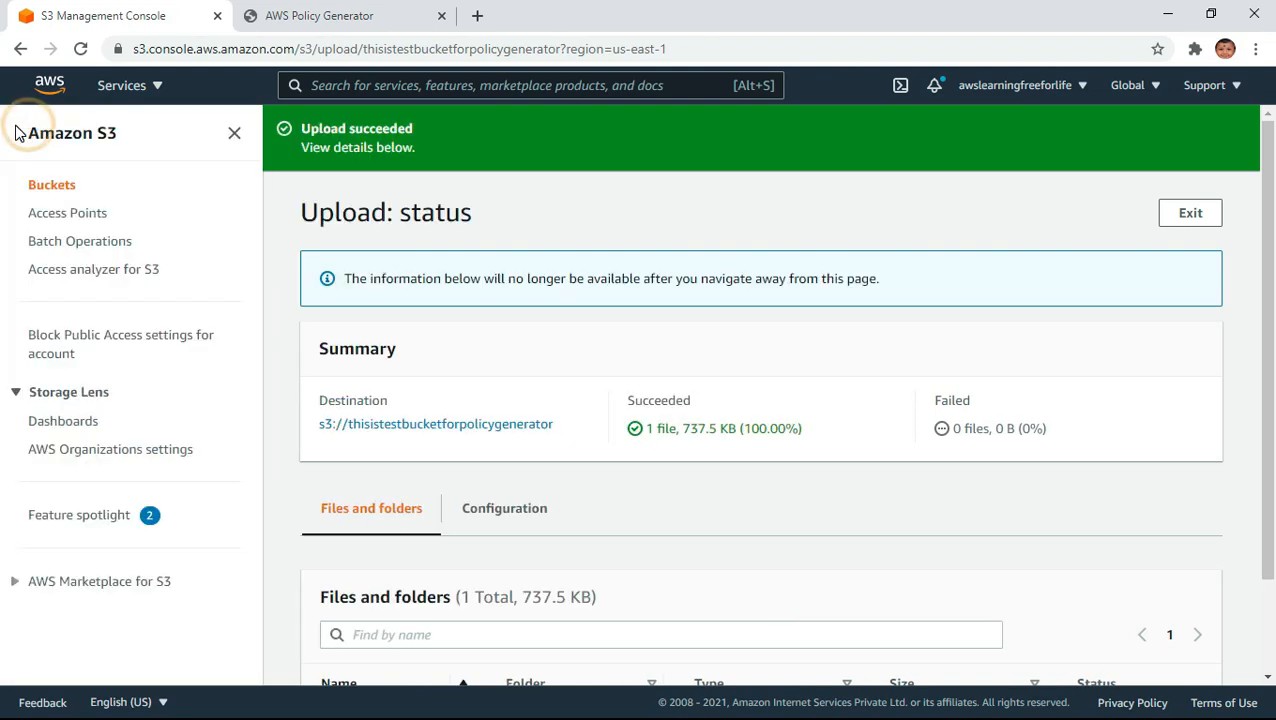
scroll(975, 605, down, 2)
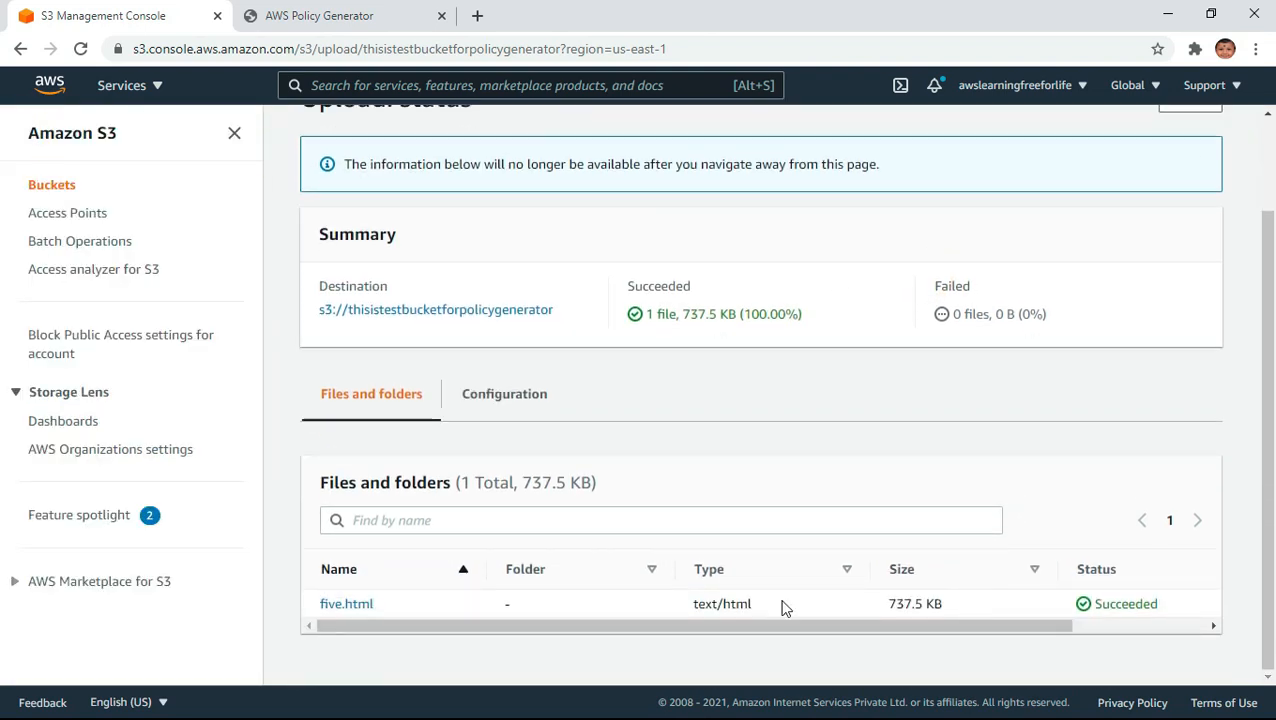
scroll(1000, 585, up, 2)
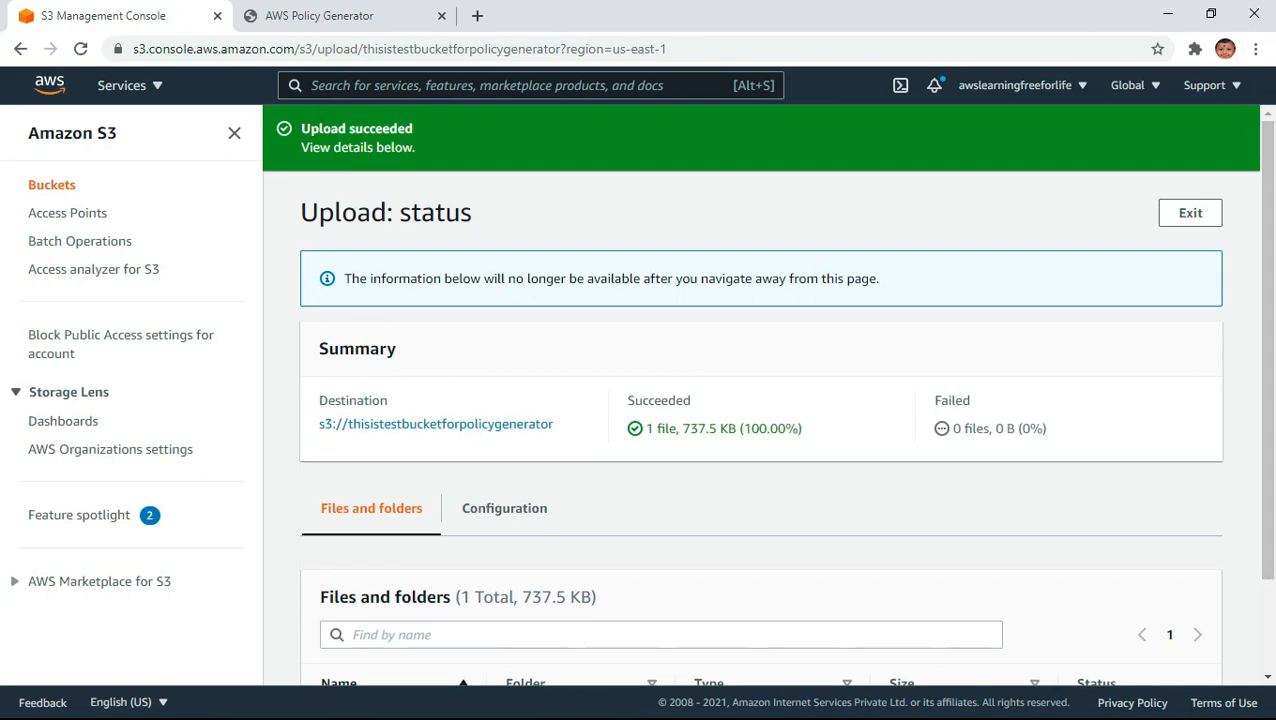